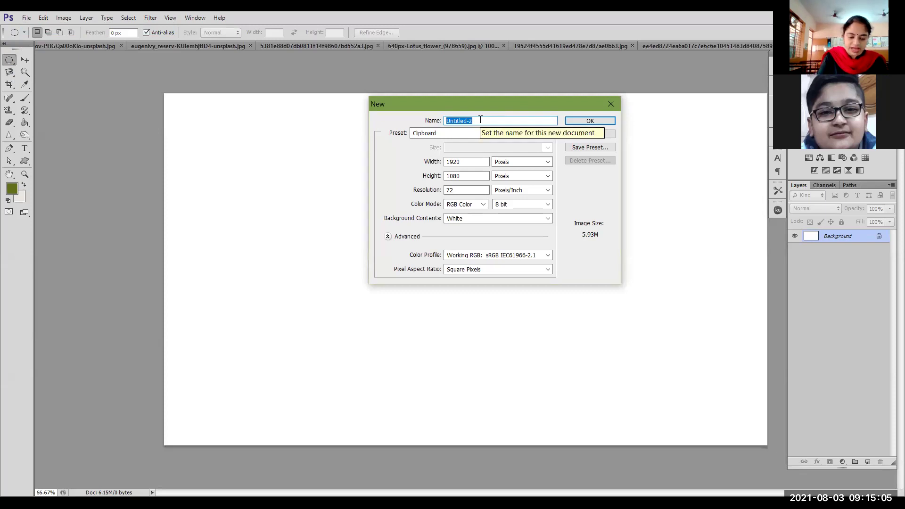
Create a document named "first project", 1920 × 1080 pixels, with a white background.
type("first project")
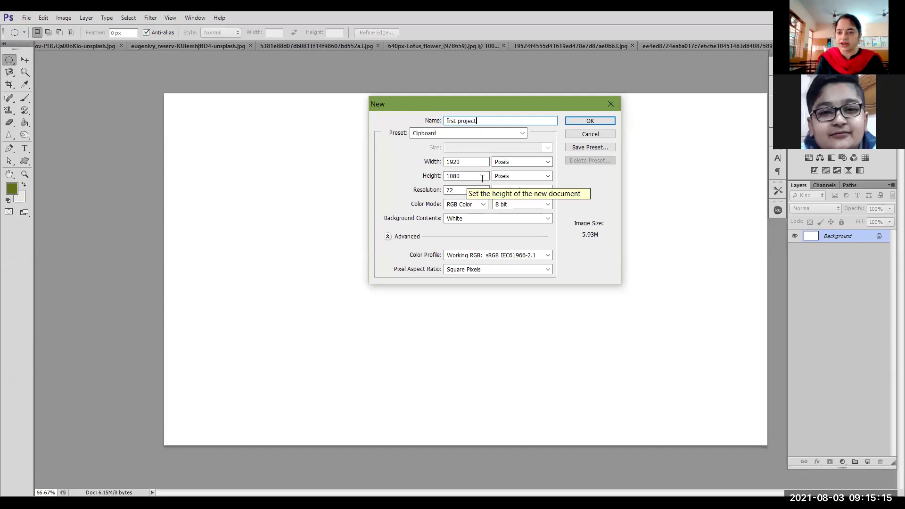
left_click(523, 165)
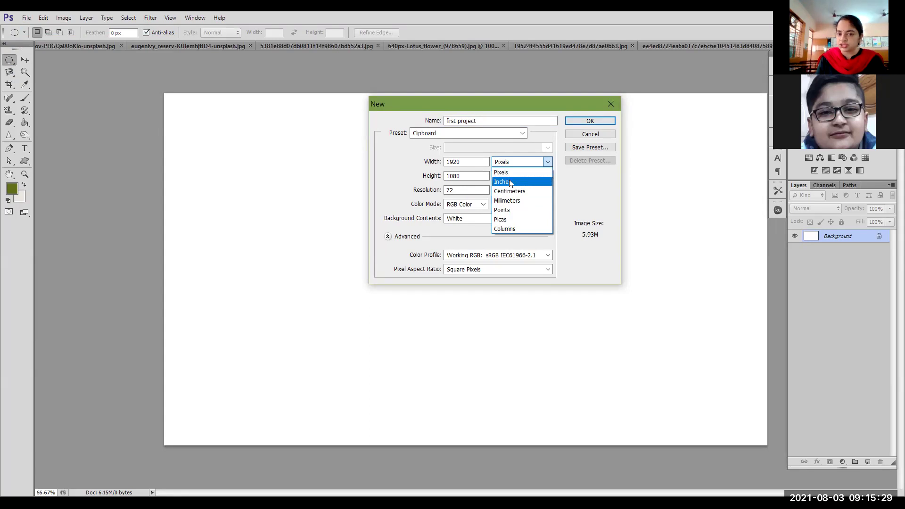
left_click(545, 172)
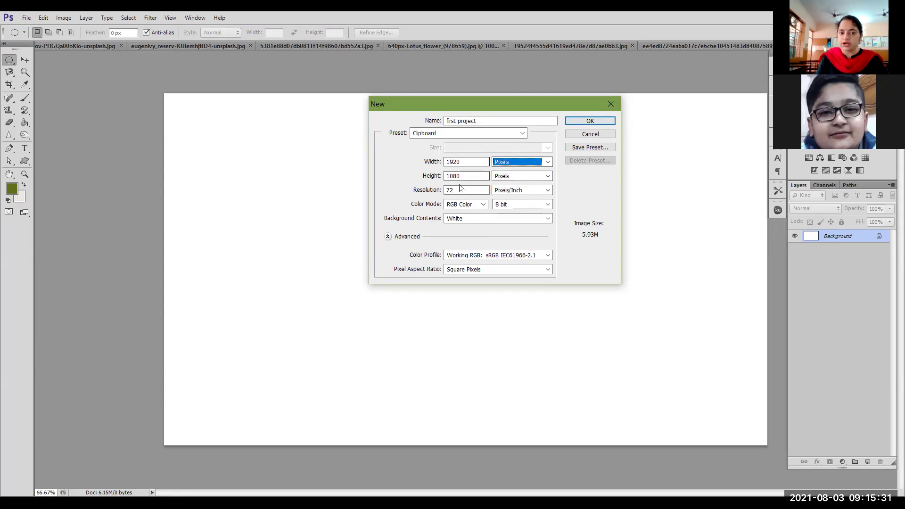
left_click(472, 219)
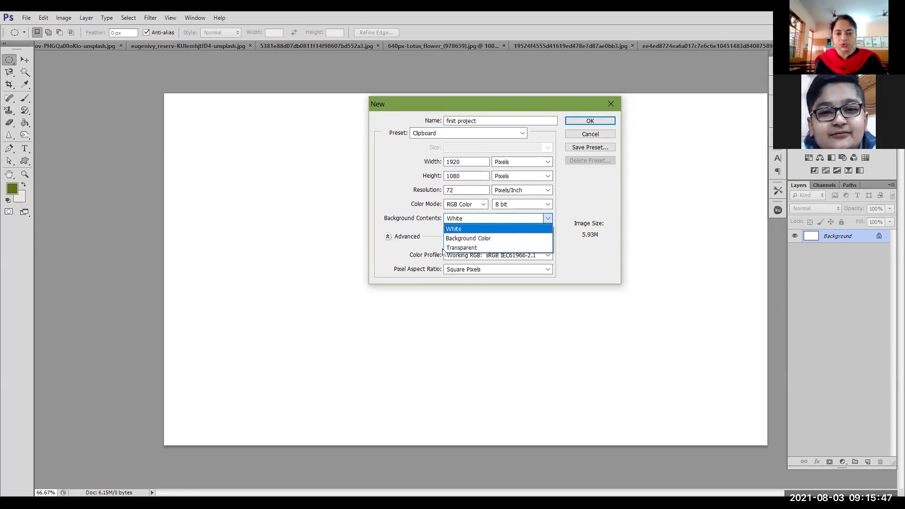
left_click(447, 280)
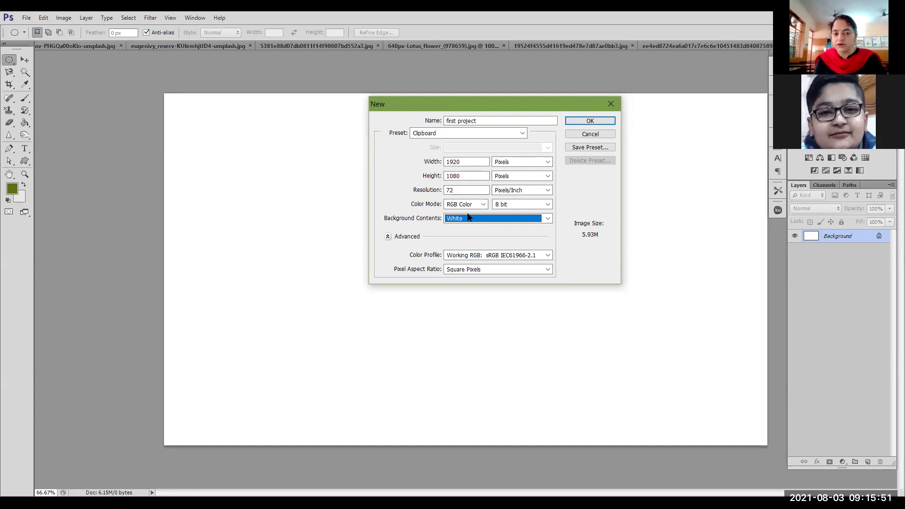
left_click(605, 124)
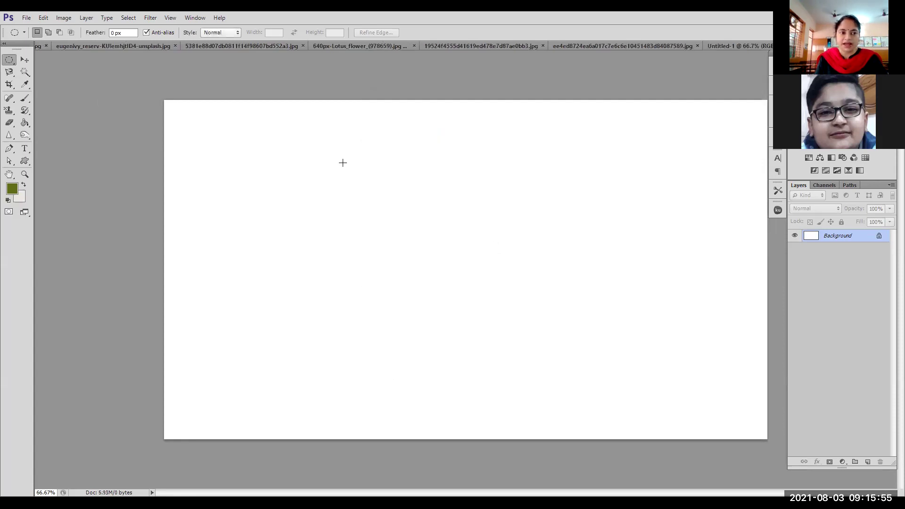
Close the newly created first project document.
left_click(27, 19)
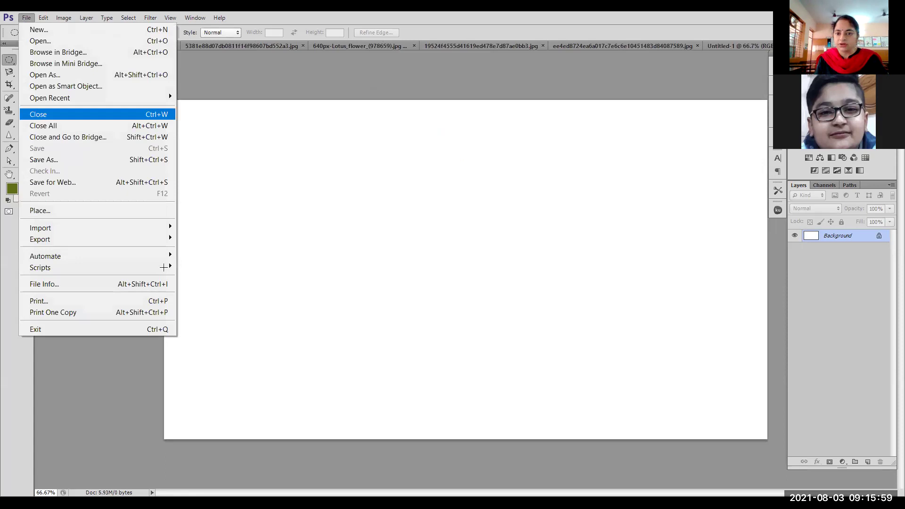
left_click(42, 117)
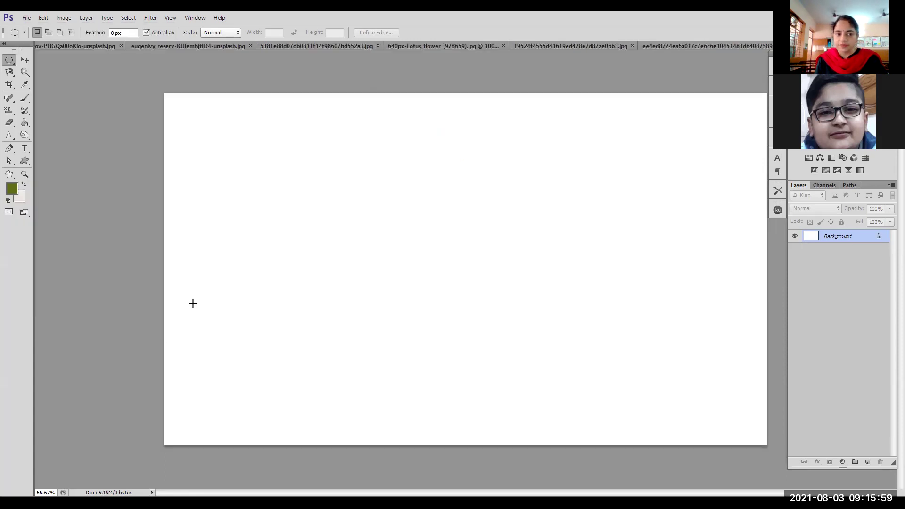
Set the background color to the grayish blue #69929f and return to the Elliptical Marquee tool.
left_click(20, 203)
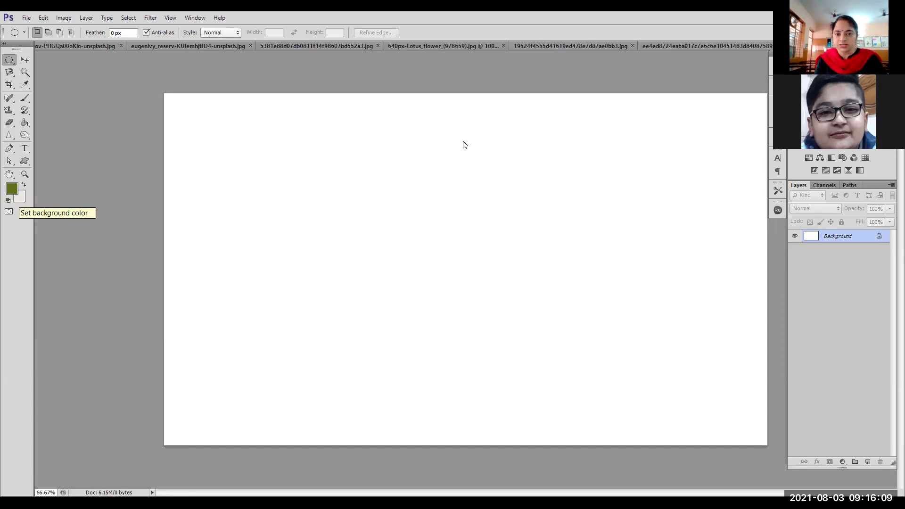
left_click(565, 131)
left_click(542, 171)
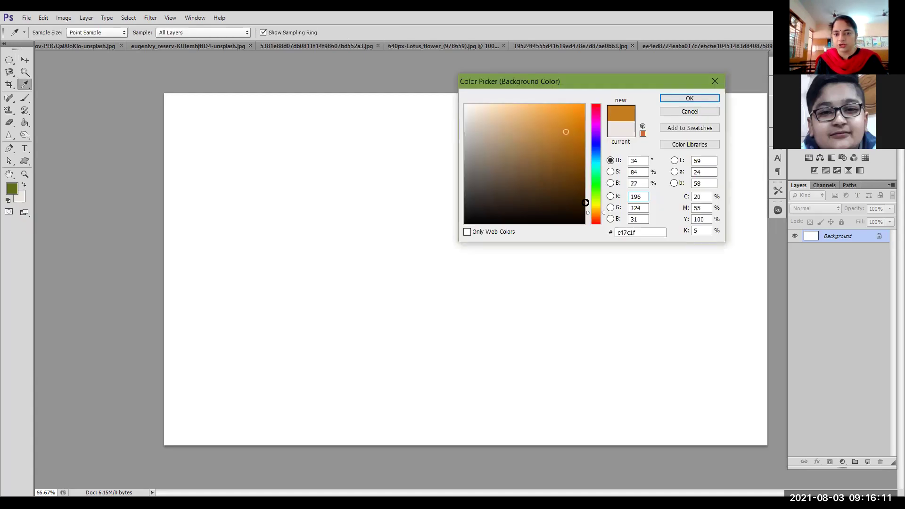
left_click(596, 204)
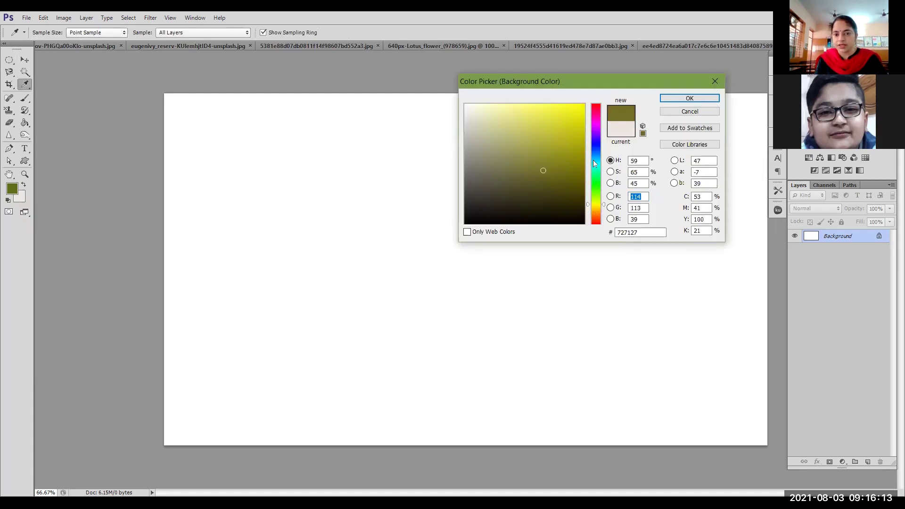
left_click(593, 159)
left_click_drag(573, 144, 517, 143)
left_click_drag(511, 173, 531, 173)
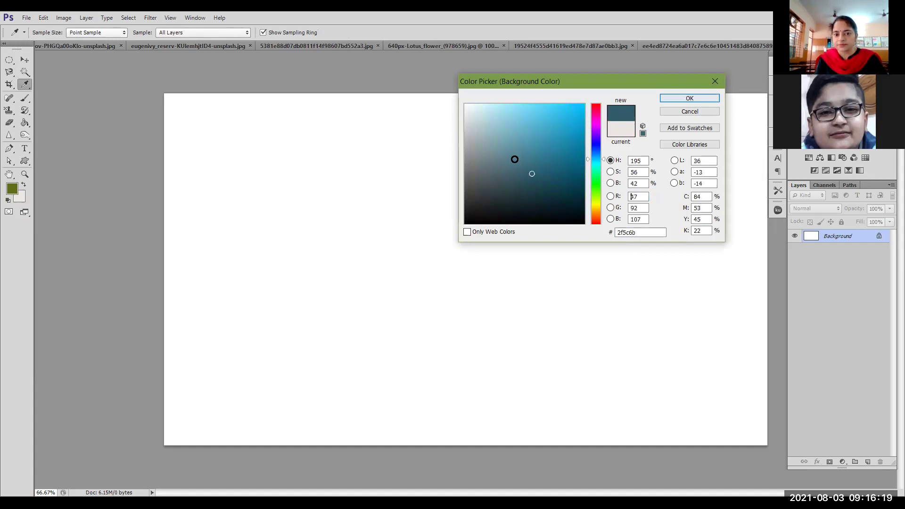
left_click(504, 149)
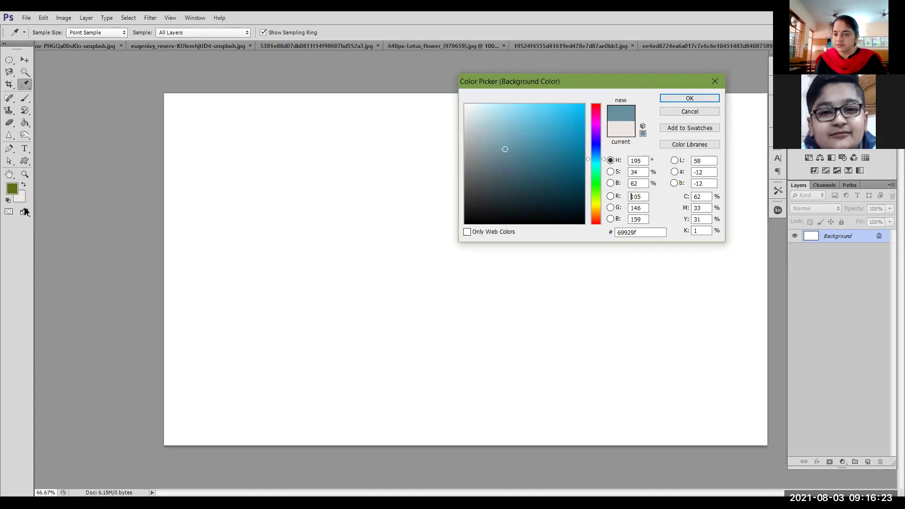
key("Return")
key("m")
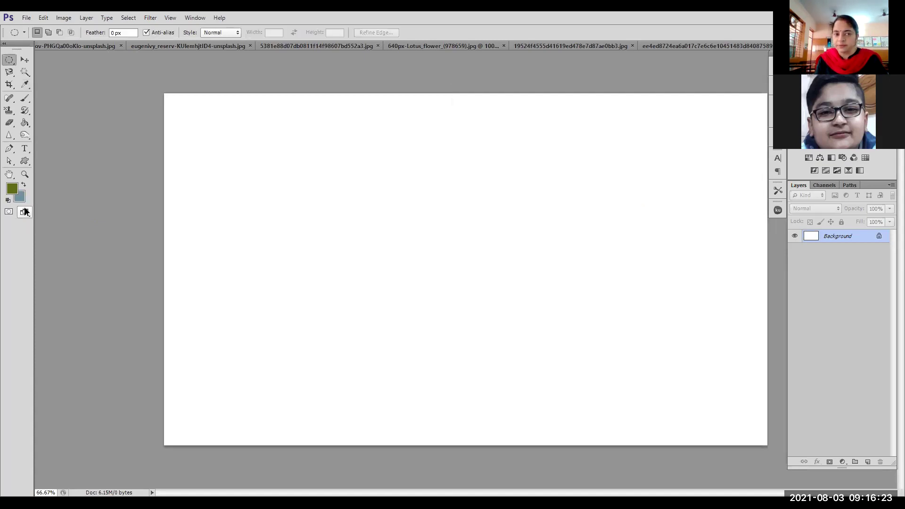
Create a new white document 1020 pixels wide and 800 pixels high.
left_click(27, 19)
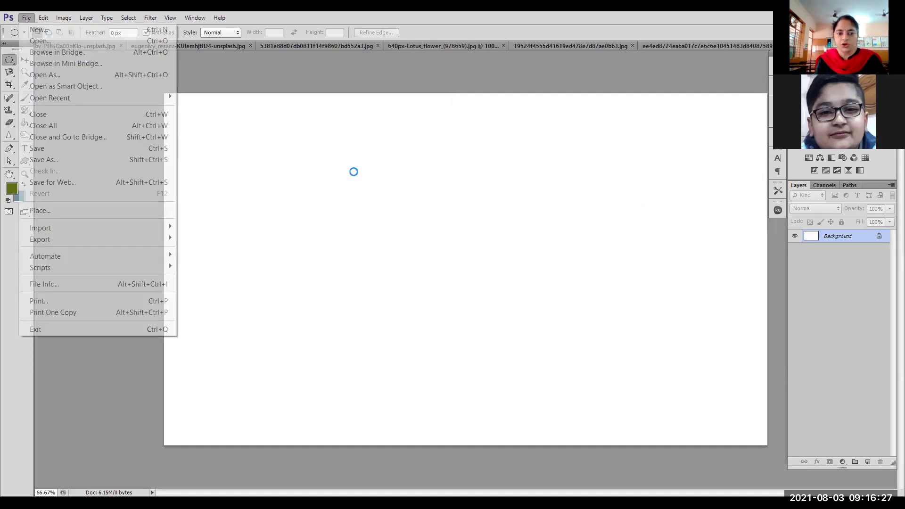
left_click(397, 212)
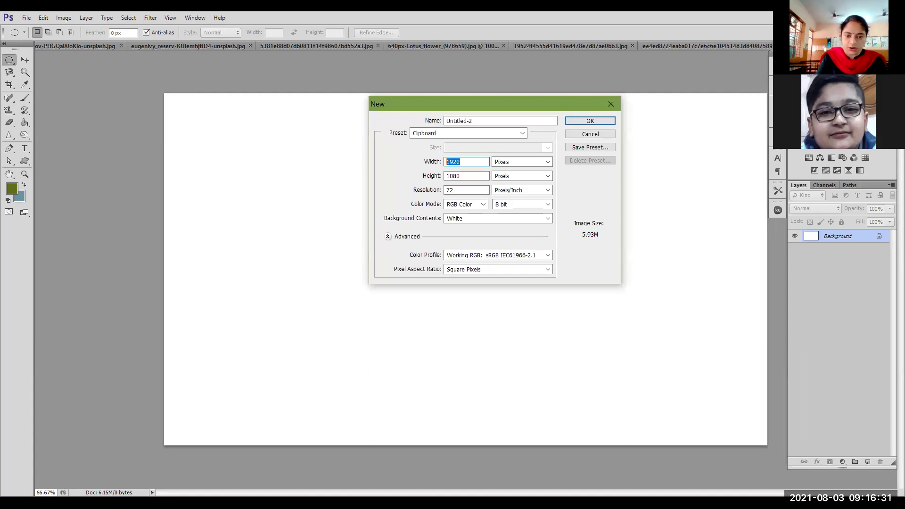
type("1")
type("02-")
key("BackSpace")
type("0")
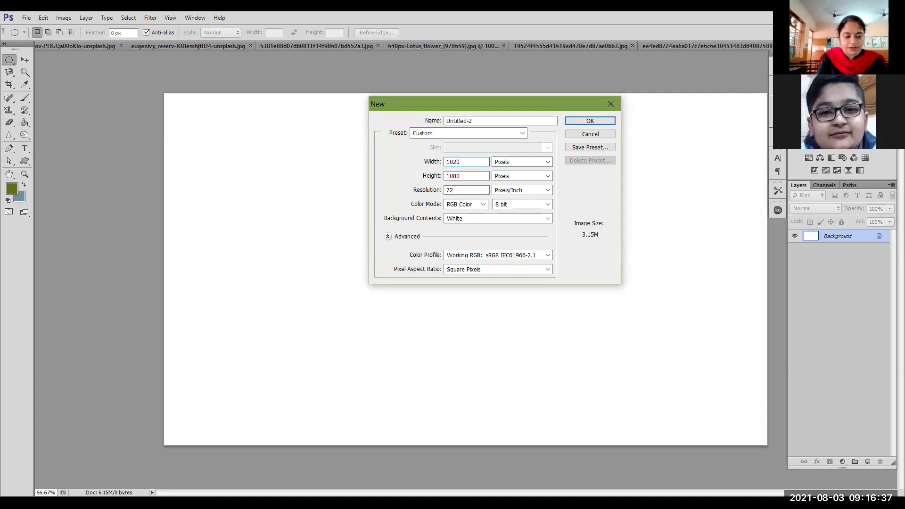
key("Tab")
key("Tab")
type("800")
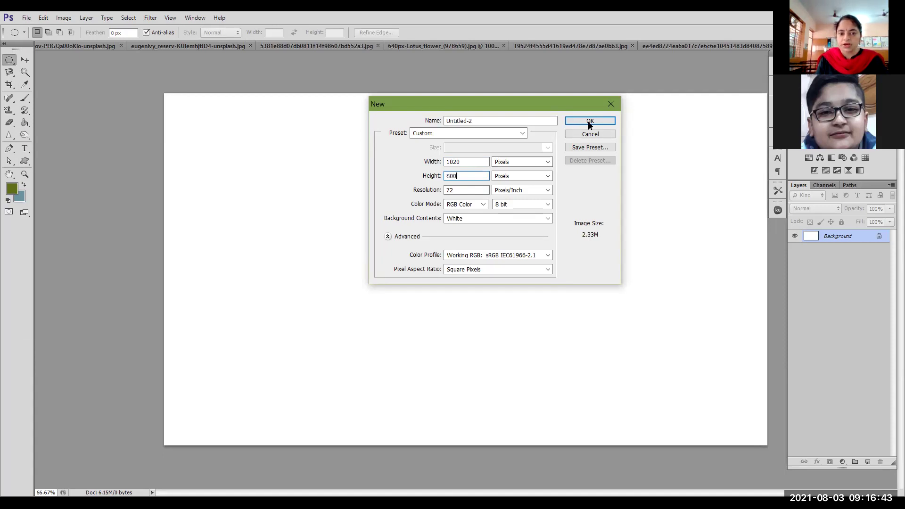
key("Return")
Create a new 1920 × 1080 pixel document filled with the current background color.
left_click(26, 18)
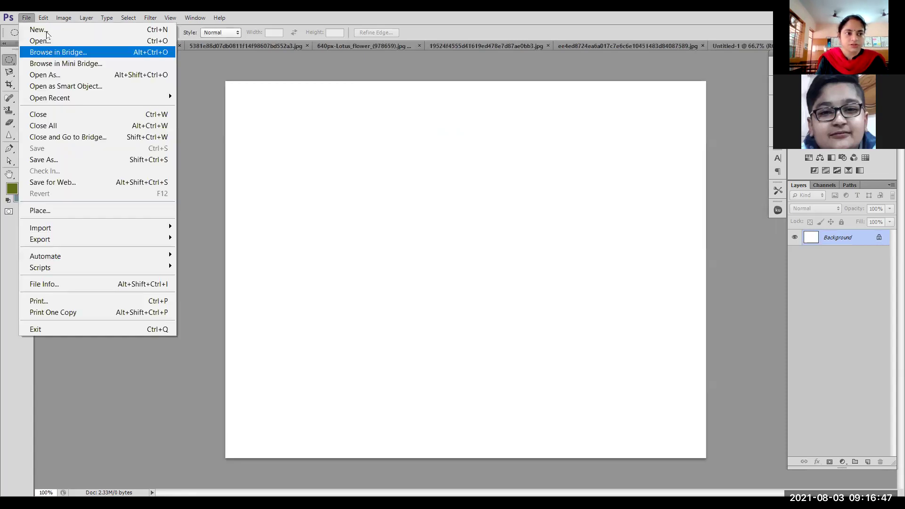
left_click(472, 225)
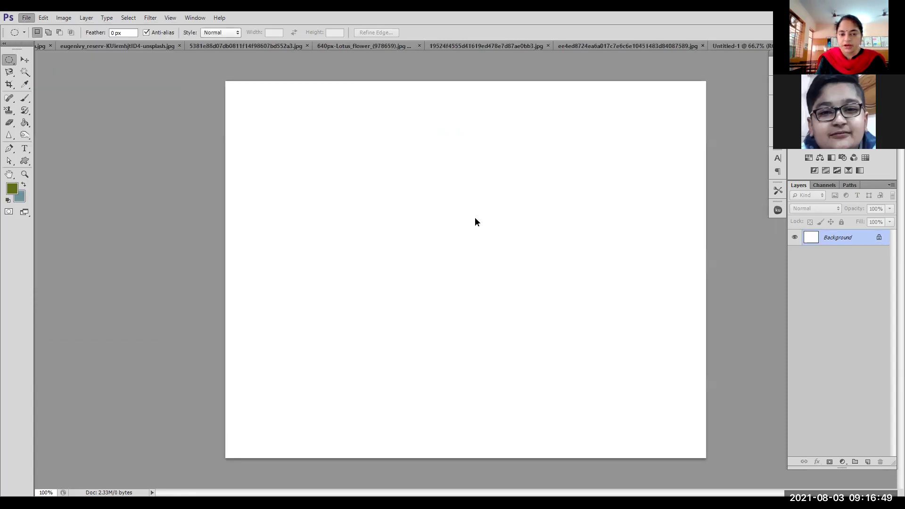
key("ctrl+n")
left_click(474, 218)
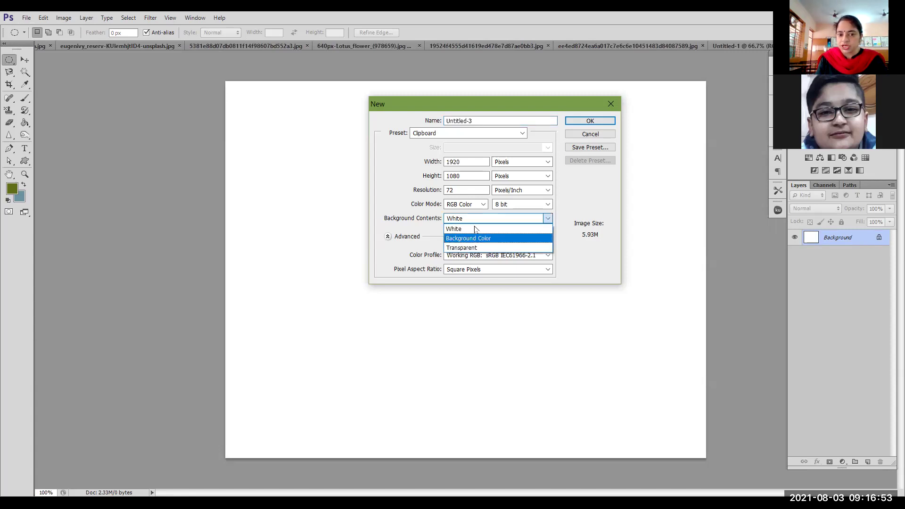
left_click(475, 238)
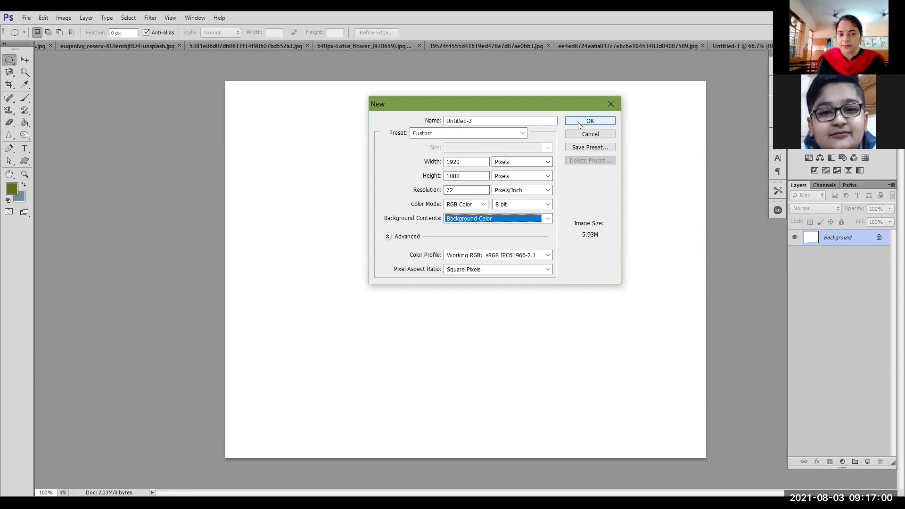
key("Return")
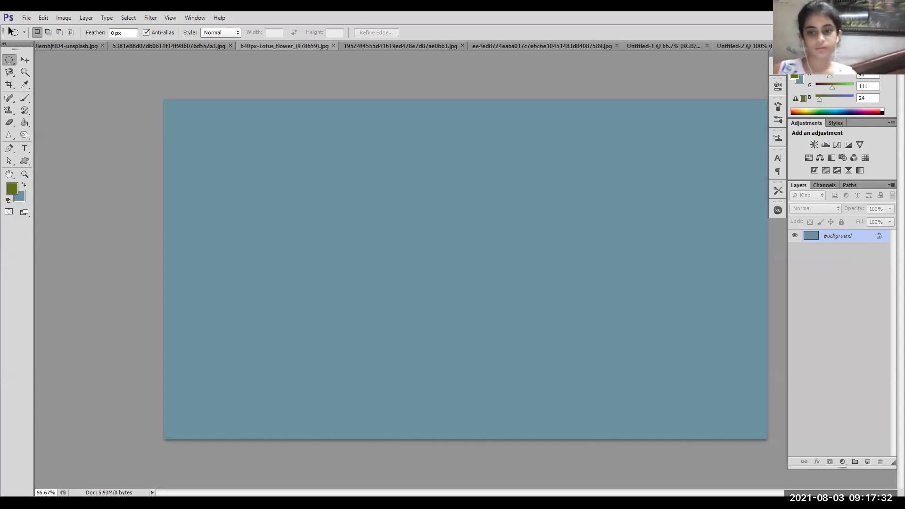
Open the potted plants image 175.jpg from the Pictures folder.
left_click(26, 19)
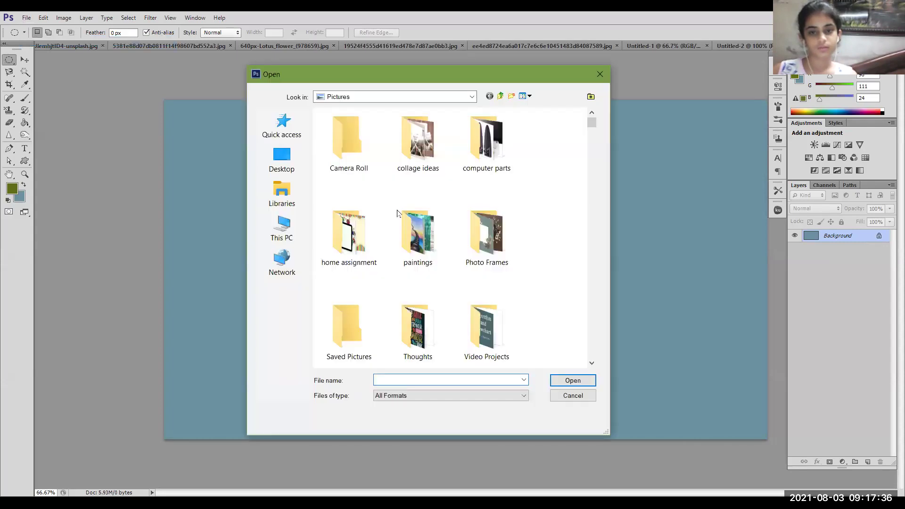
scroll(456, 247, "down", 5)
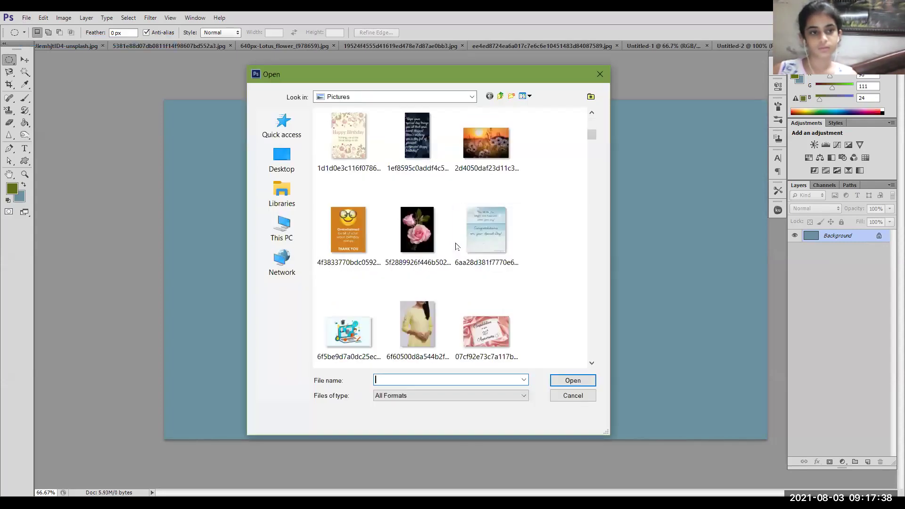
scroll(455, 246, "down", 3)
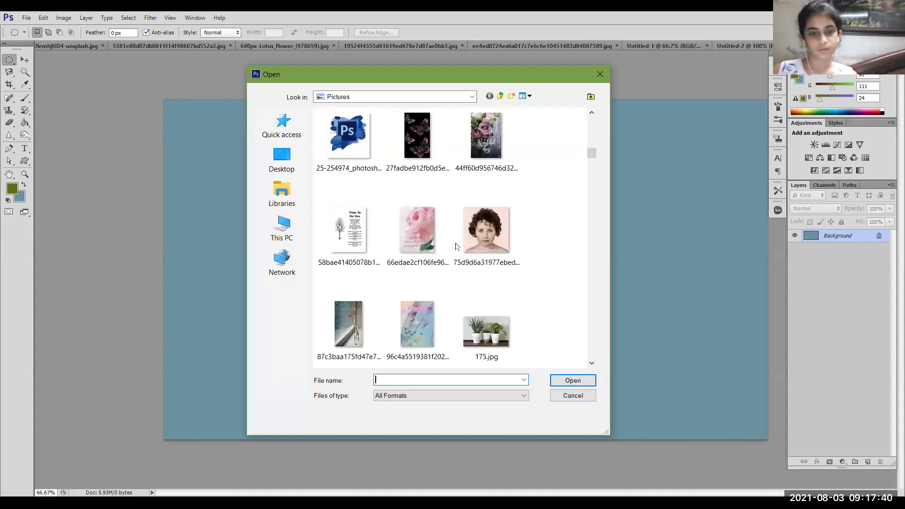
left_click(492, 336)
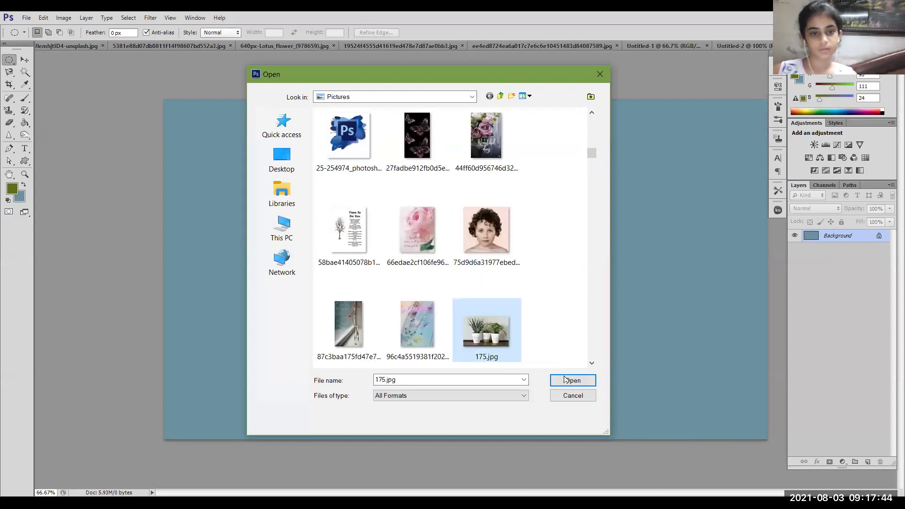
left_click(566, 381)
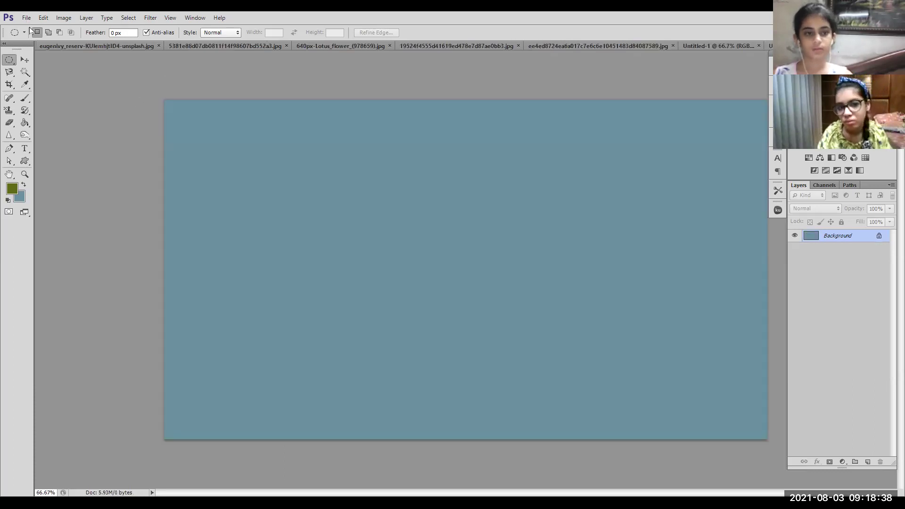
Place the flower vase image 87c3baa175fd47e78602a4d4503b5516.jpg from Pictures into the blue document.
left_click(27, 18)
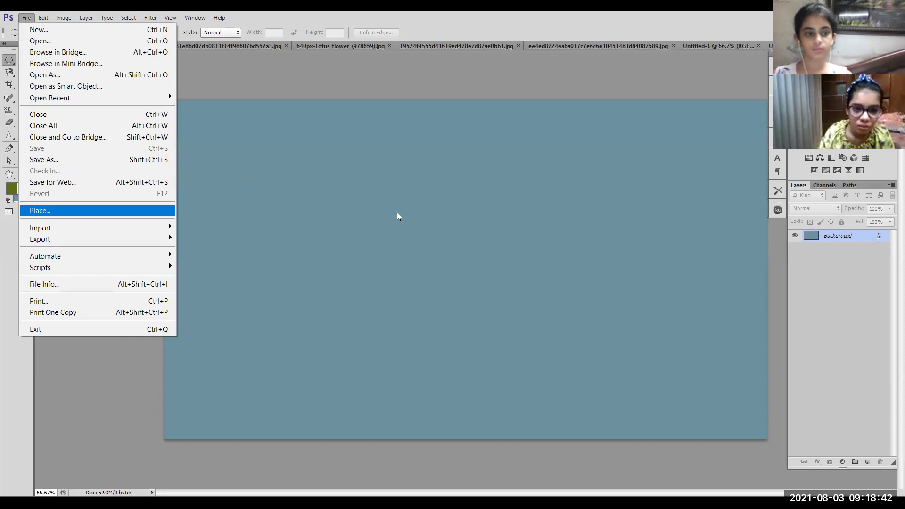
key("Return")
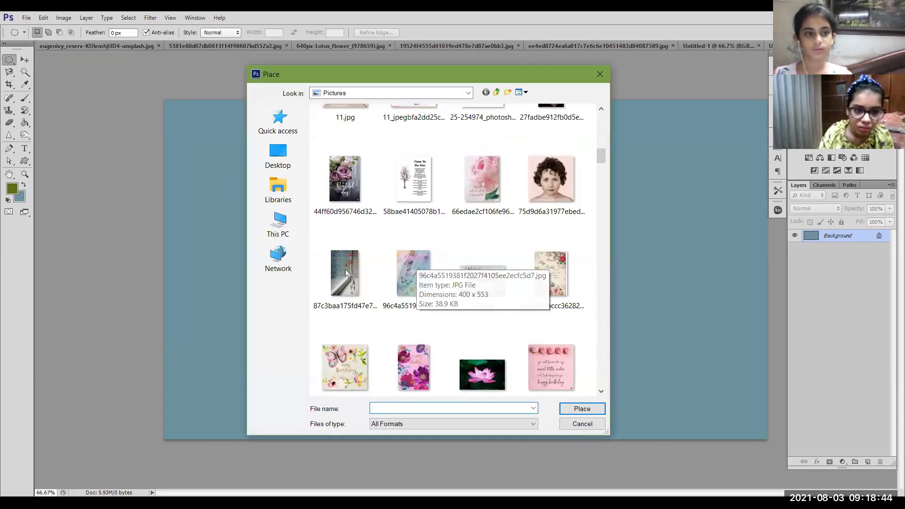
left_click(344, 273)
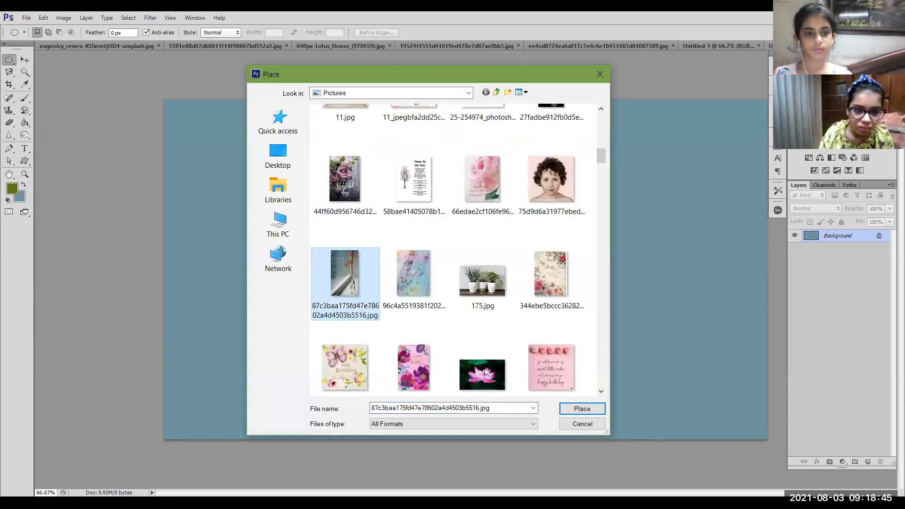
left_click(566, 409)
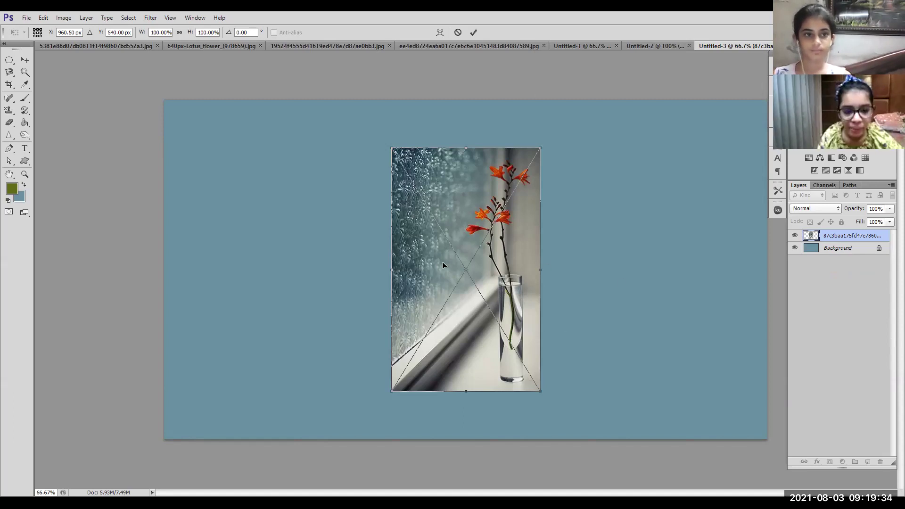
Enlarge the placed flower vase image to about 156% wide and 146% high, positioned over the canvas's left part.
left_click_drag(441, 265, 223, 228)
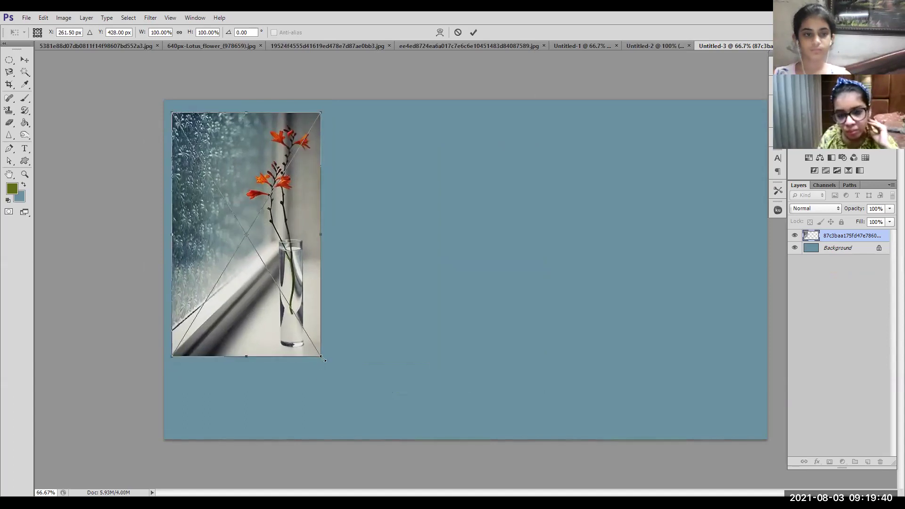
left_click_drag(321, 358, 379, 446)
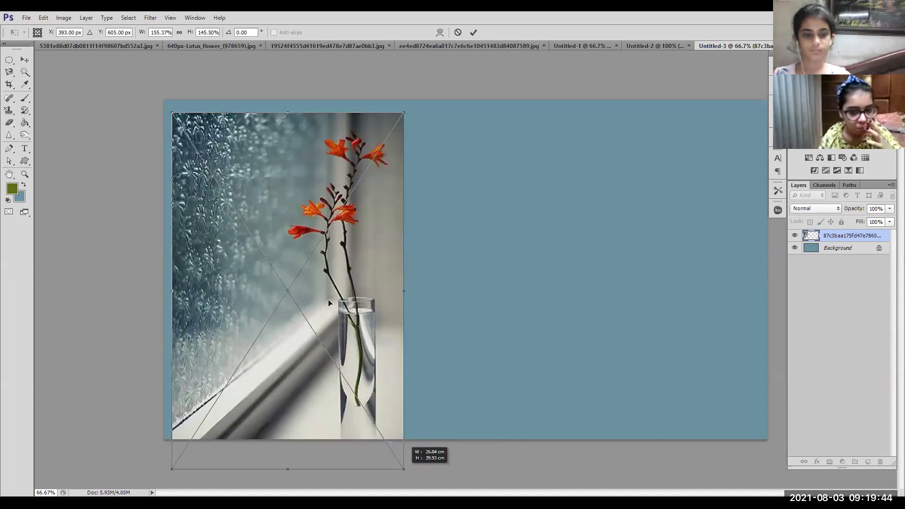
left_click_drag(364, 305, 347, 307)
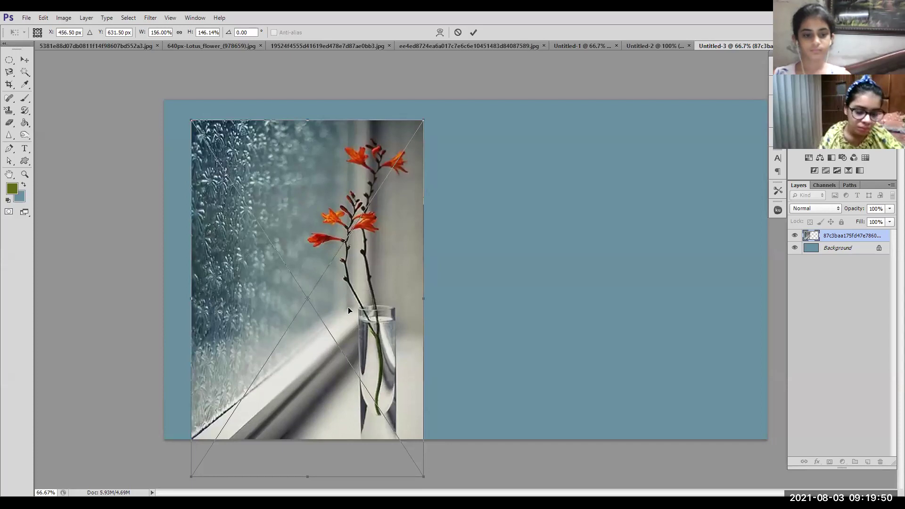
key("m")
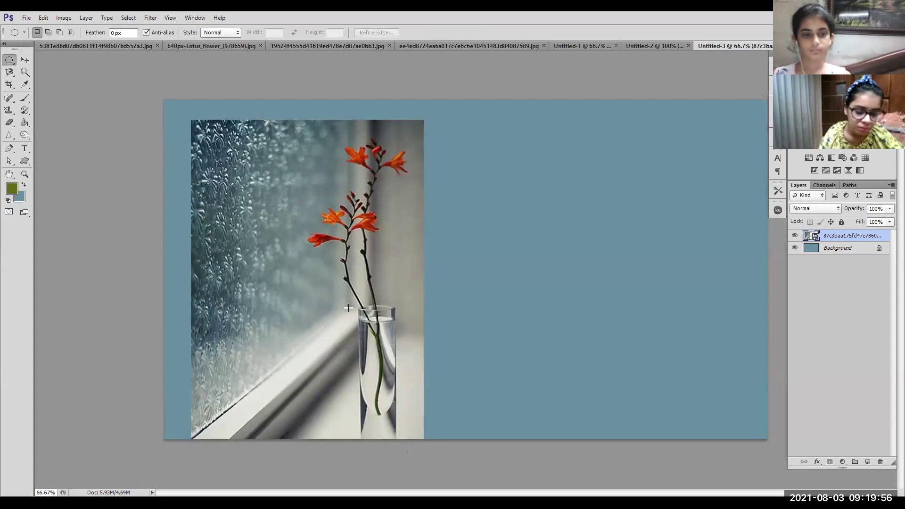
Place the hanging leaves image 9b5c60aa71278d1dfe85f6f70b959428.jpg from Pictures into the blue document.
left_click(32, 18)
left_click(57, 211)
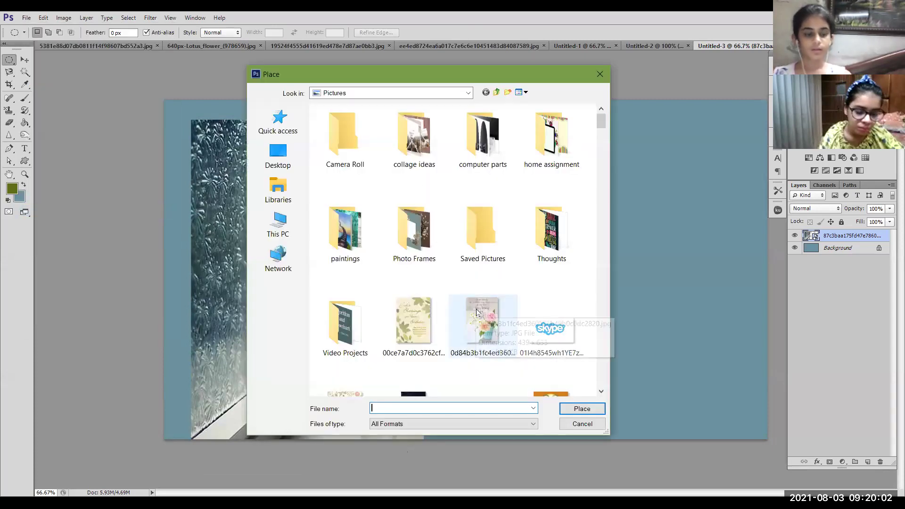
scroll(468, 311, "down", 5)
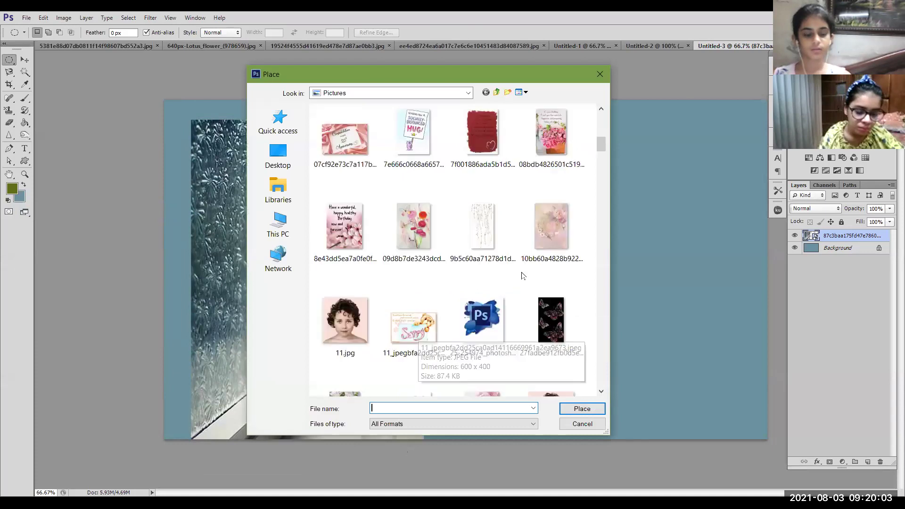
left_click(480, 231)
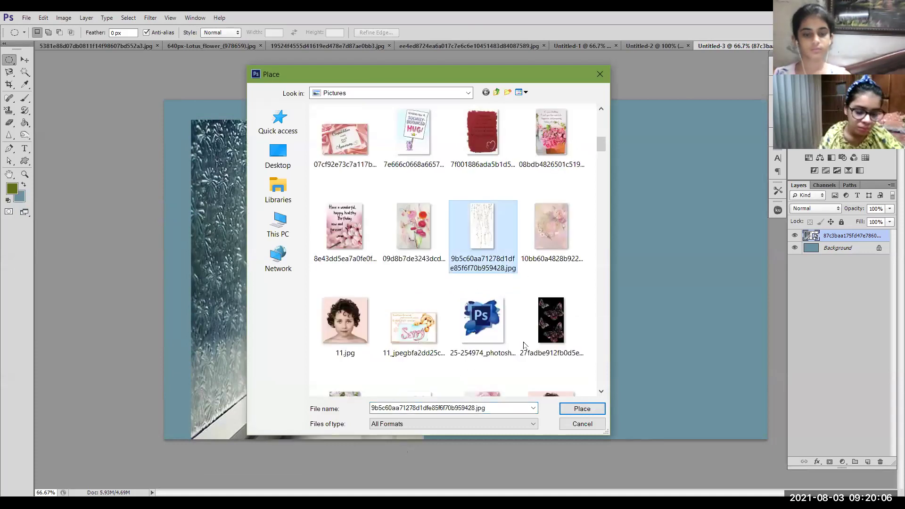
left_click(571, 408)
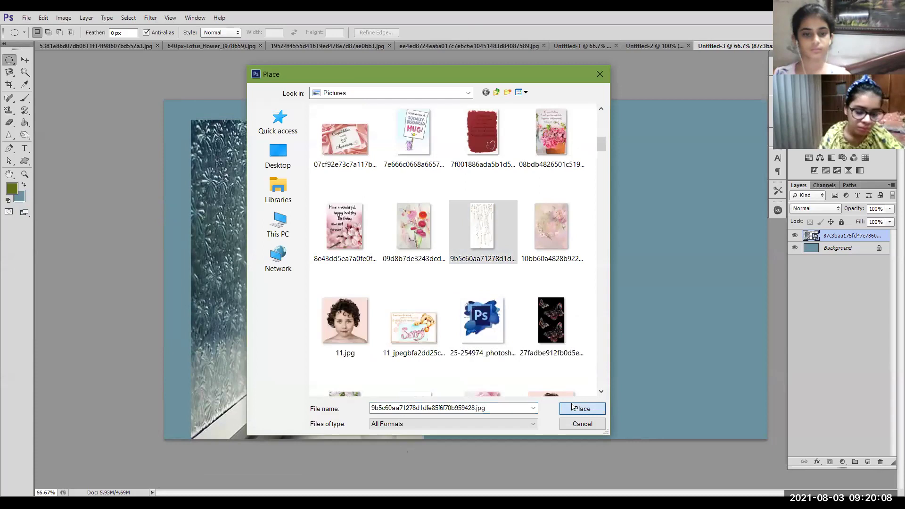
Enlarge the hanging leaves image to about 310% wide and 221% high, overlapping the right edge of the vase image.
left_click_drag(494, 290, 607, 259)
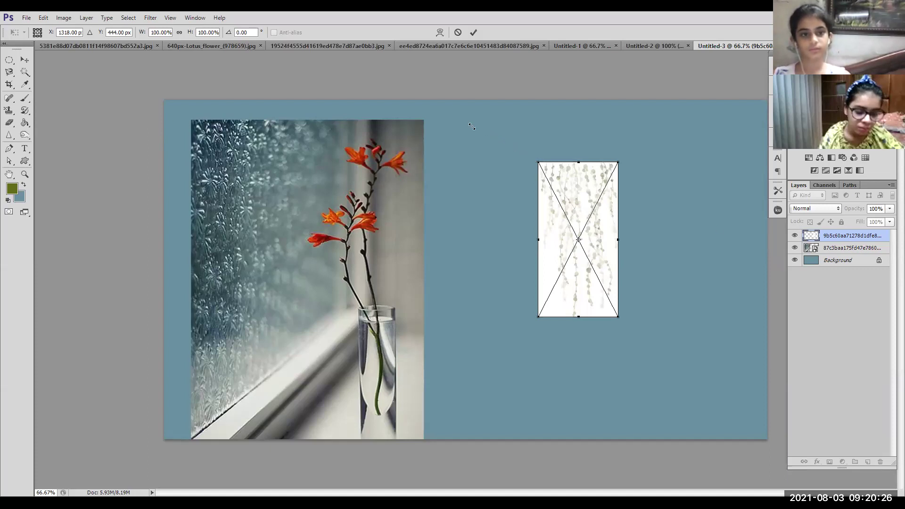
left_click_drag(634, 336, 701, 440)
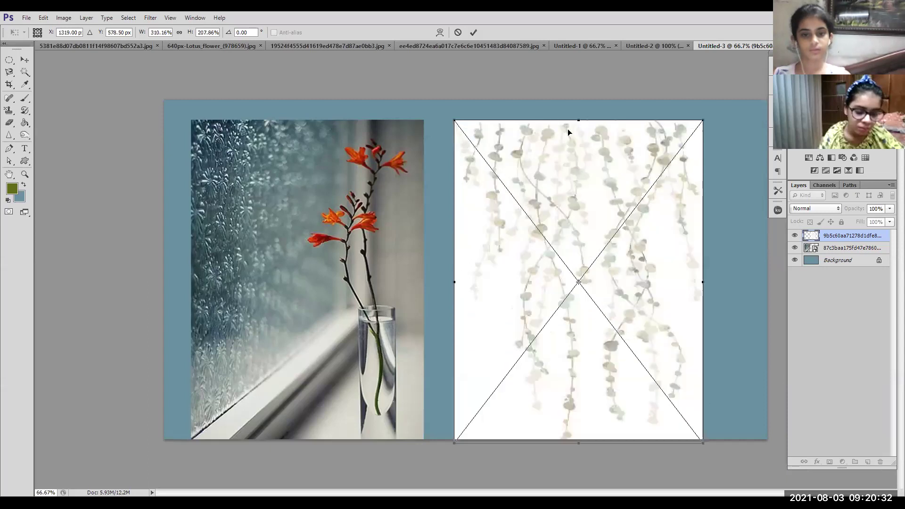
left_click_drag(528, 231, 479, 240)
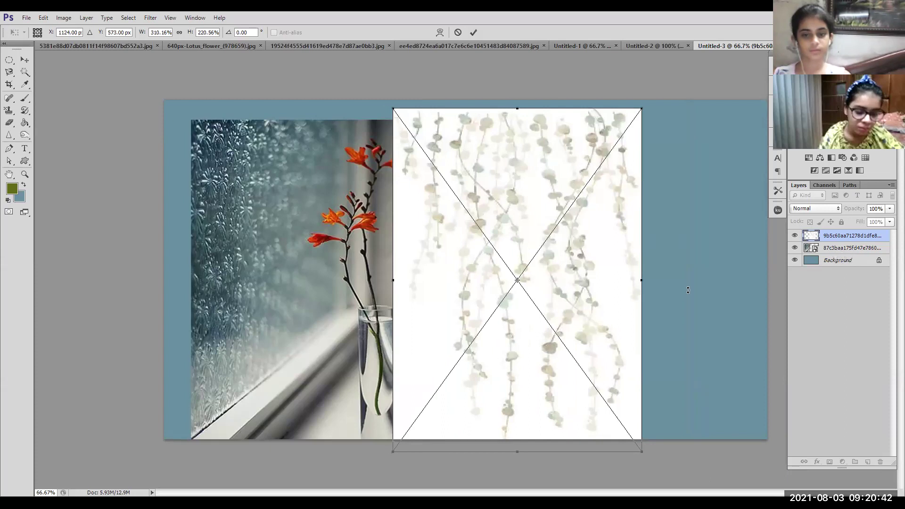
key("Return")
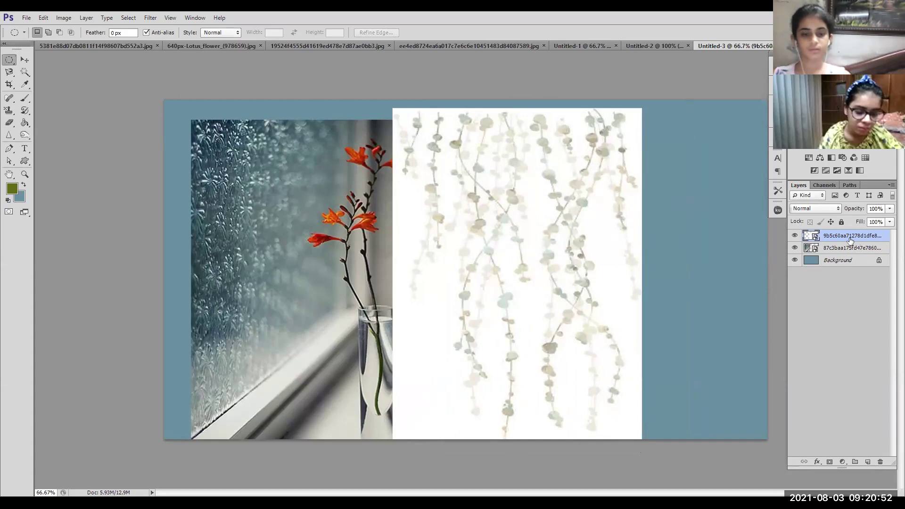
Bring the flower vase layer forward so it sits above the hanging leaves layer.
mouse_move(850, 240)
left_mouse_down()
mouse_move(843, 259)
mouse_move(843, 237)
left_mouse_up()
left_click(844, 248)
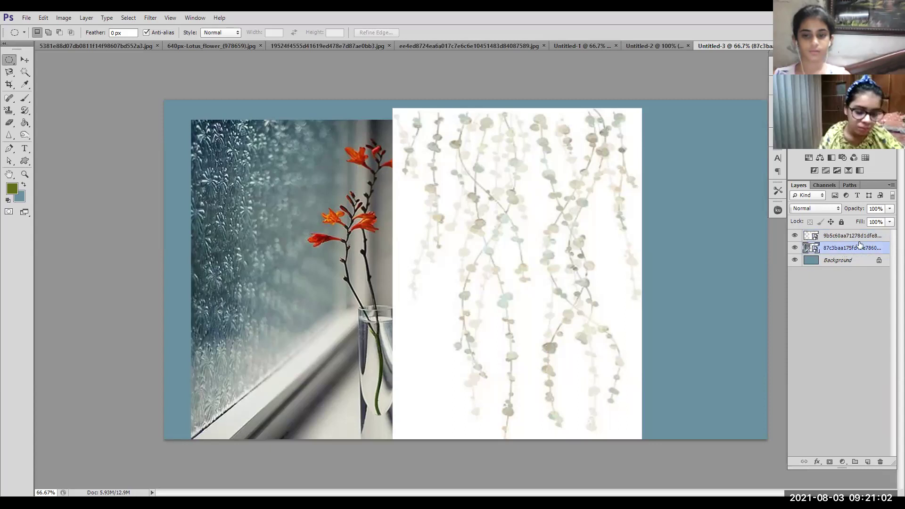
key("ctrl+bracketright")
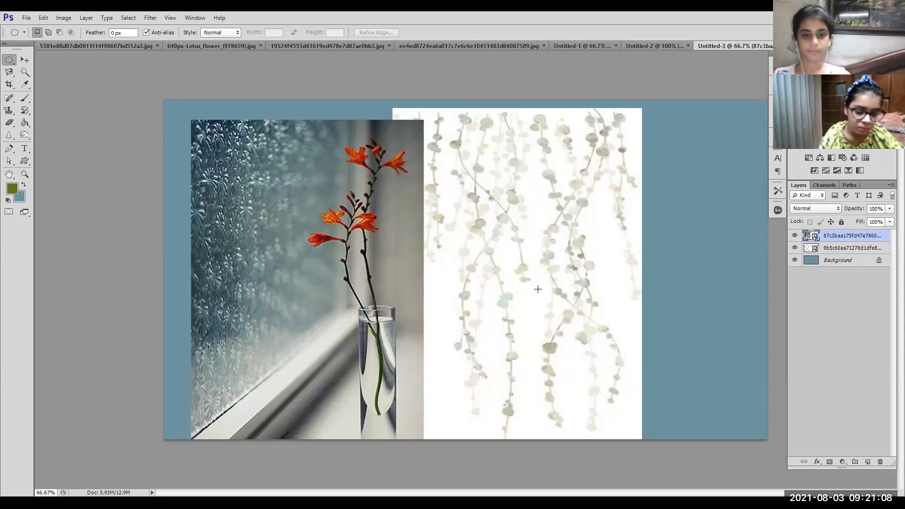
scroll(537, 289, "down", 1)
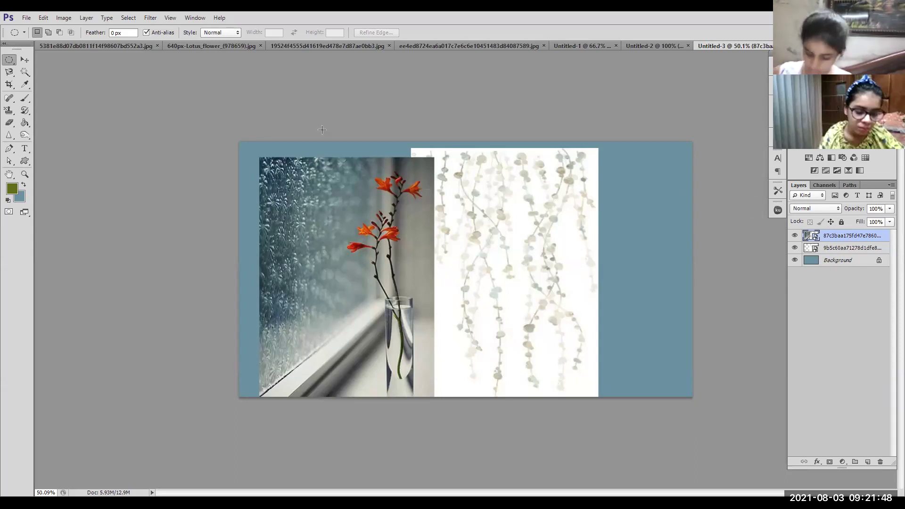
left_click(43, 18)
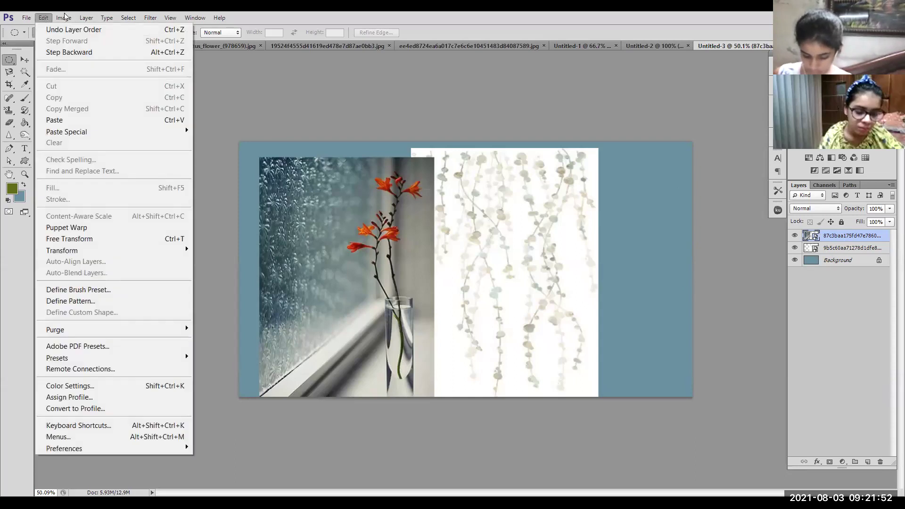
left_click(64, 18)
left_click(64, 18)
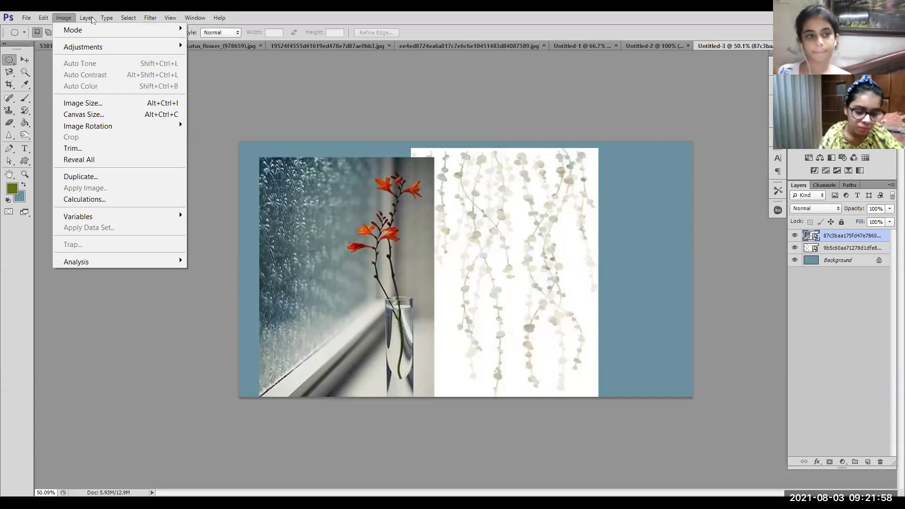
left_click(127, 18)
Free Transform the flower vase layer, moving it flush into the canvas's upper-left corner.
mouse_move(45, 22)
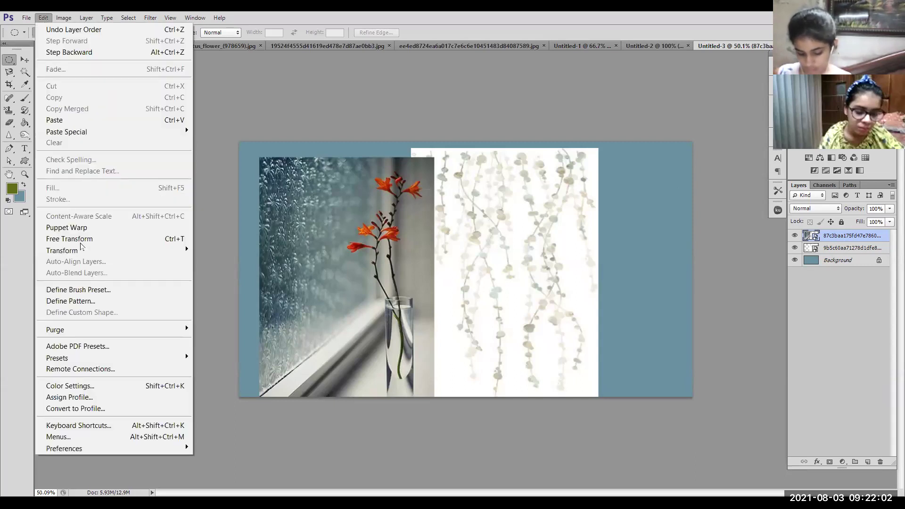
mouse_move(81, 245)
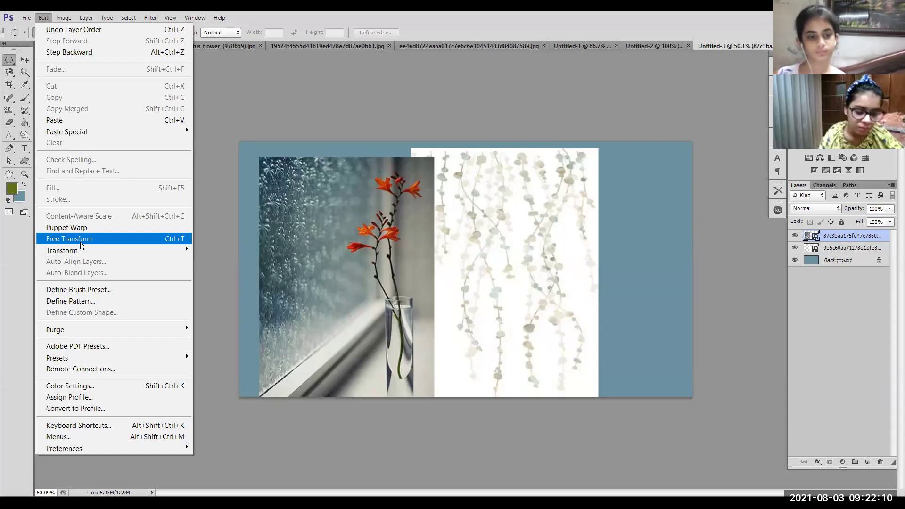
left_click(81, 241)
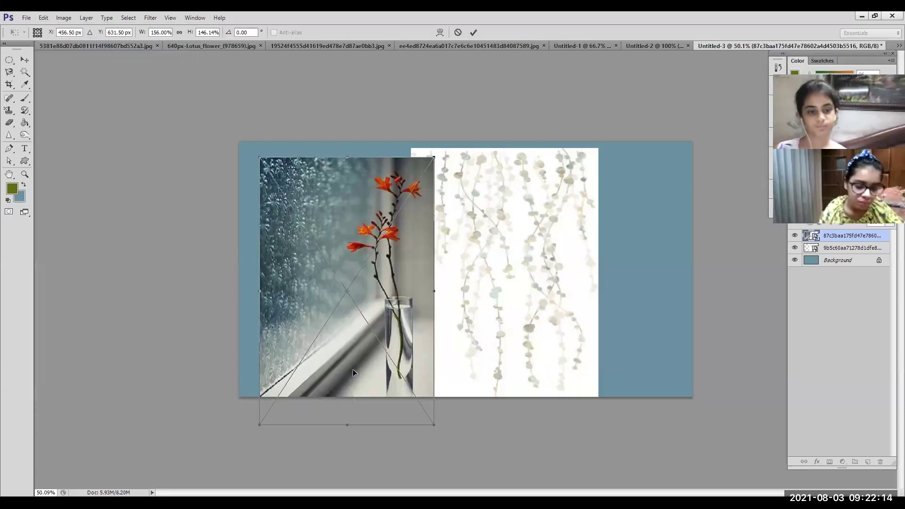
left_click_drag(350, 366, 334, 358)
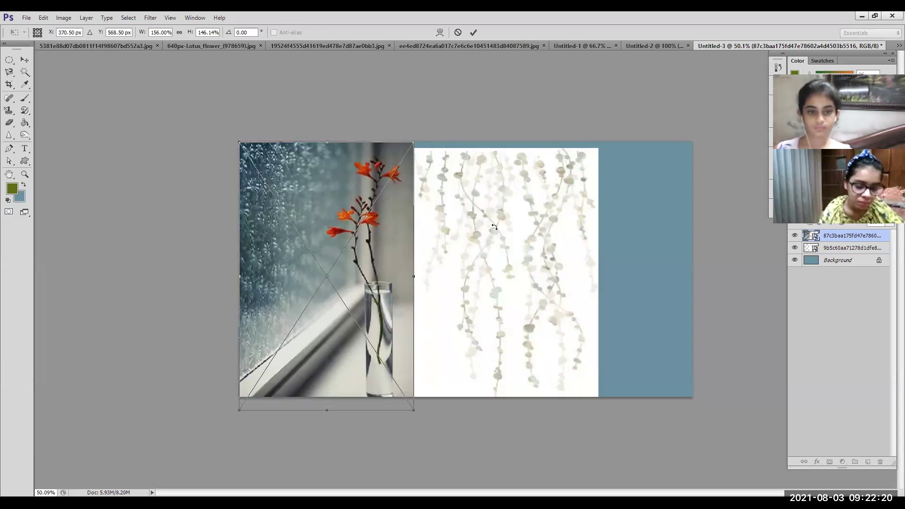
key("Return")
key("m")
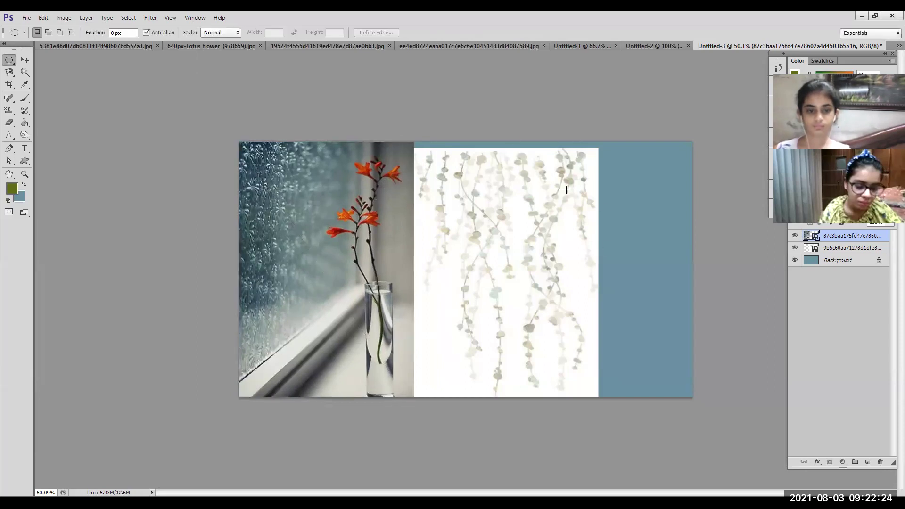
Free Transform the hanging leaves layer, moving it flush with the canvas's top edge and the vase image's right edge.
left_click(845, 250)
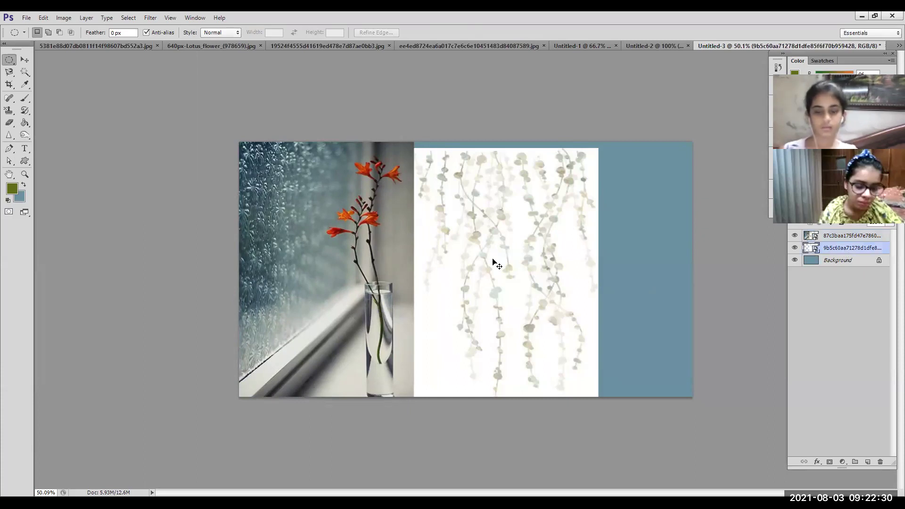
key("v")
key("ctrl+t")
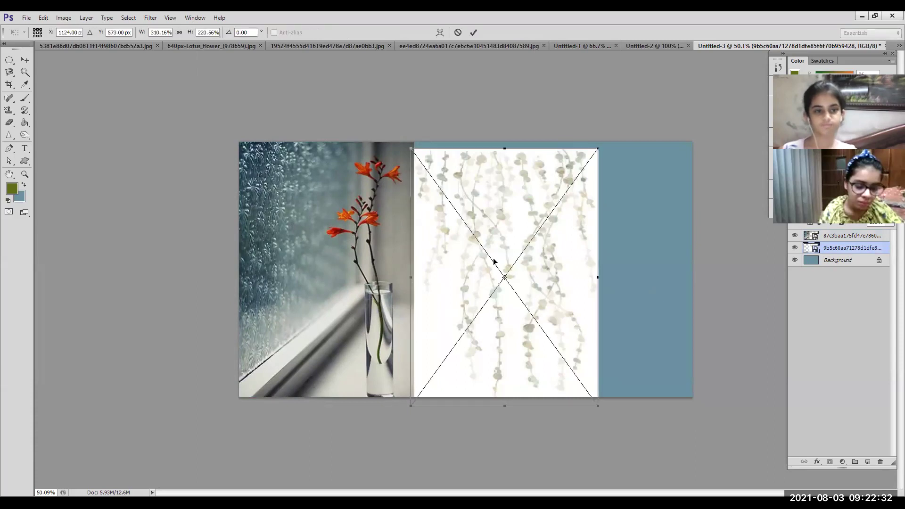
left_click_drag(518, 235, 498, 232)
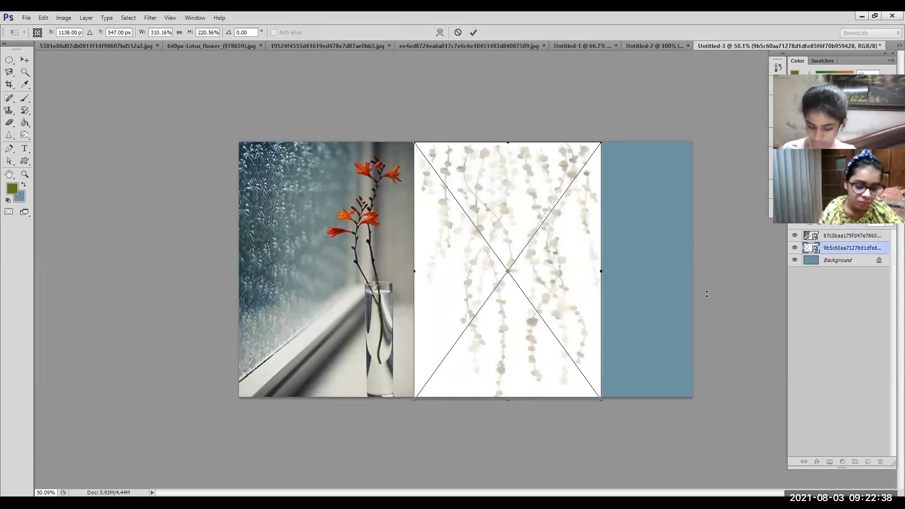
key("Return")
key("m")
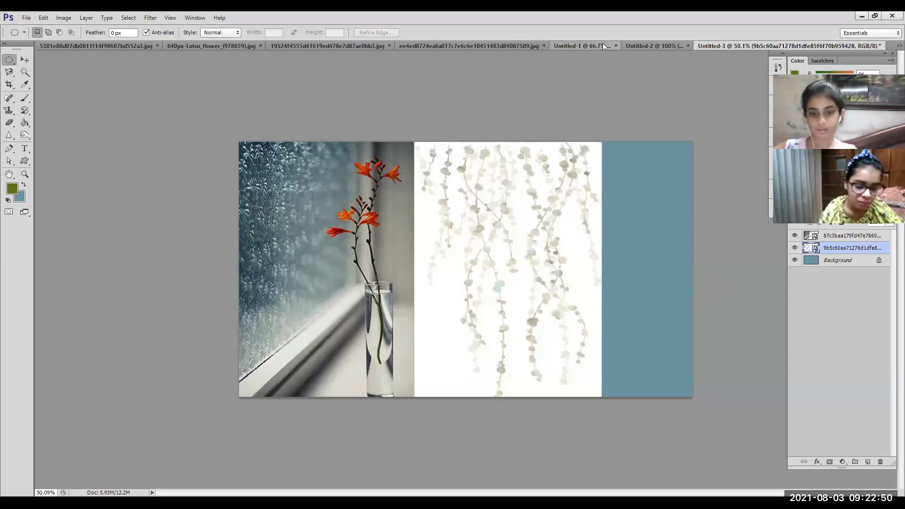
Switch to the open potted plants document 175.jpg.
left_click(647, 46)
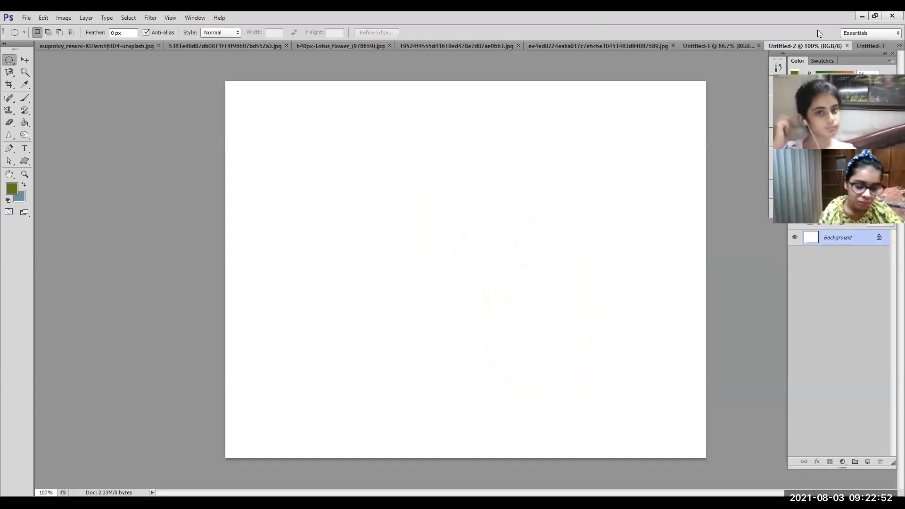
left_click(868, 46)
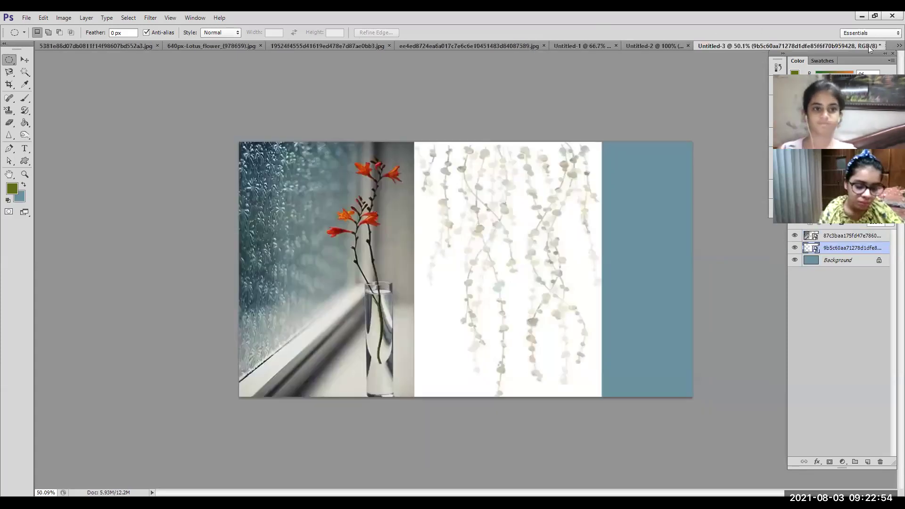
left_click(898, 46)
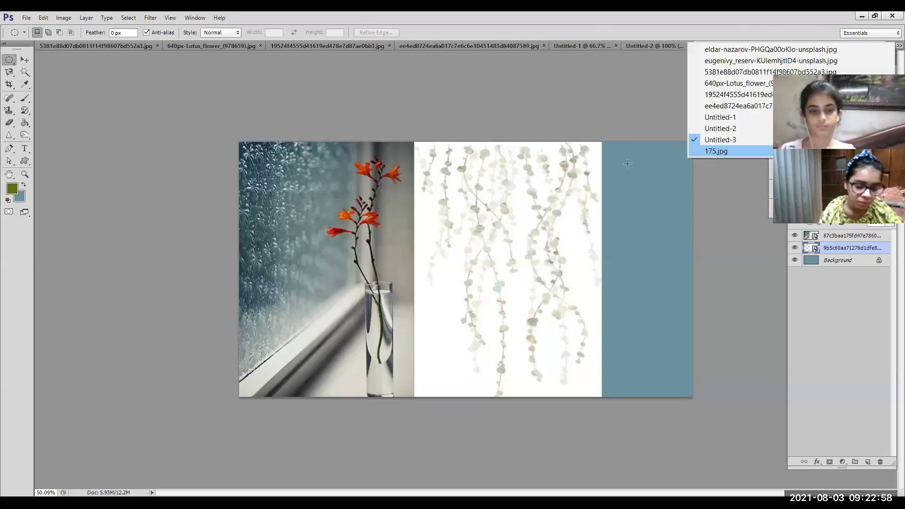
left_click(712, 151)
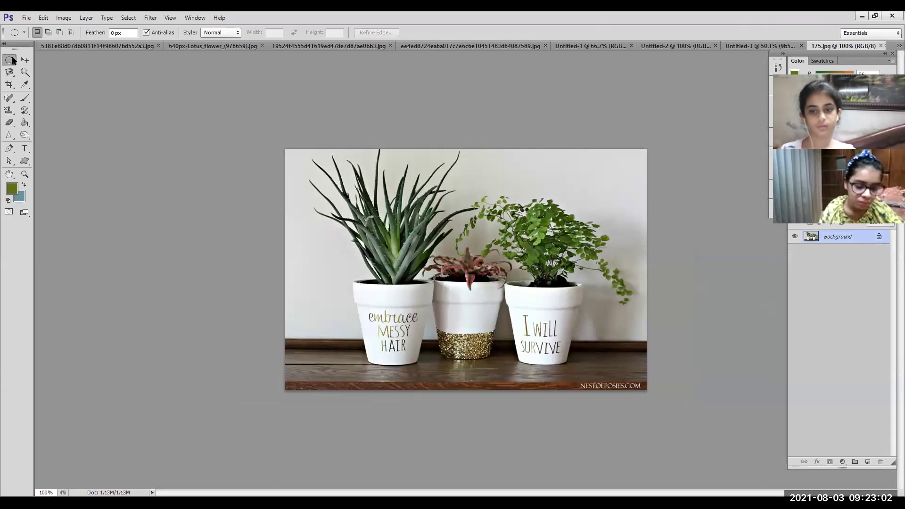
Place the "Socially-Distanced Hug" card image from the Pictures folder into the potted plants document.
left_click(26, 19)
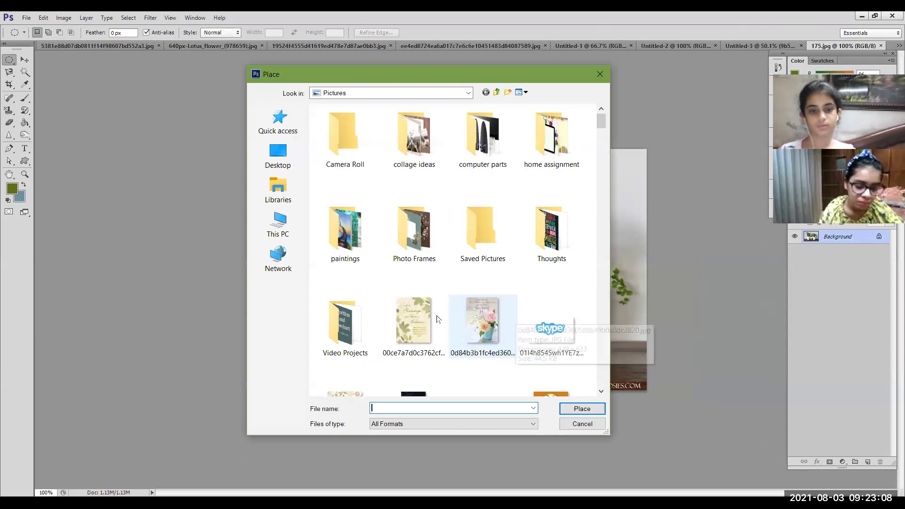
left_click(554, 332)
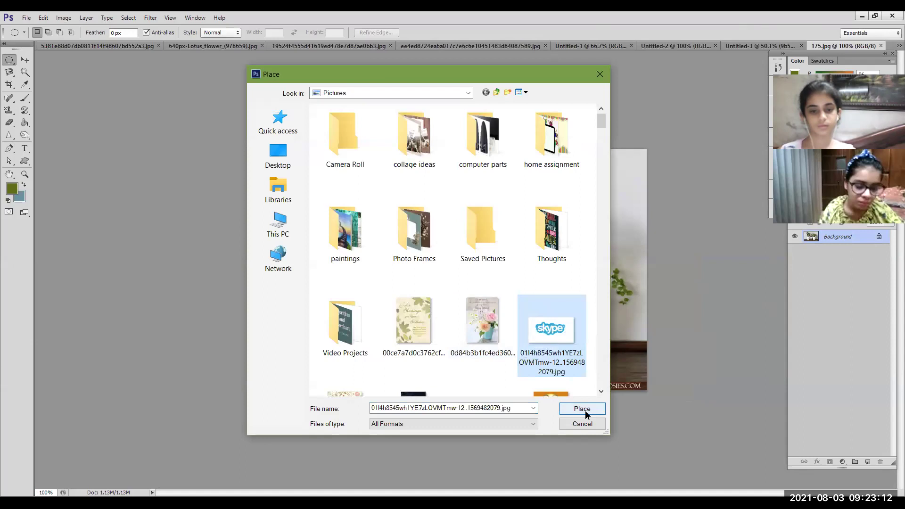
scroll(400, 384, "down", 3)
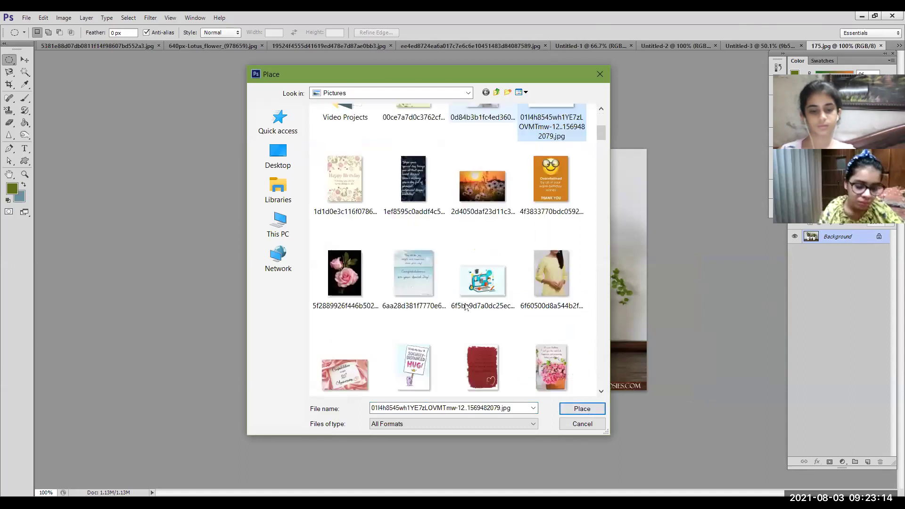
left_click(583, 408)
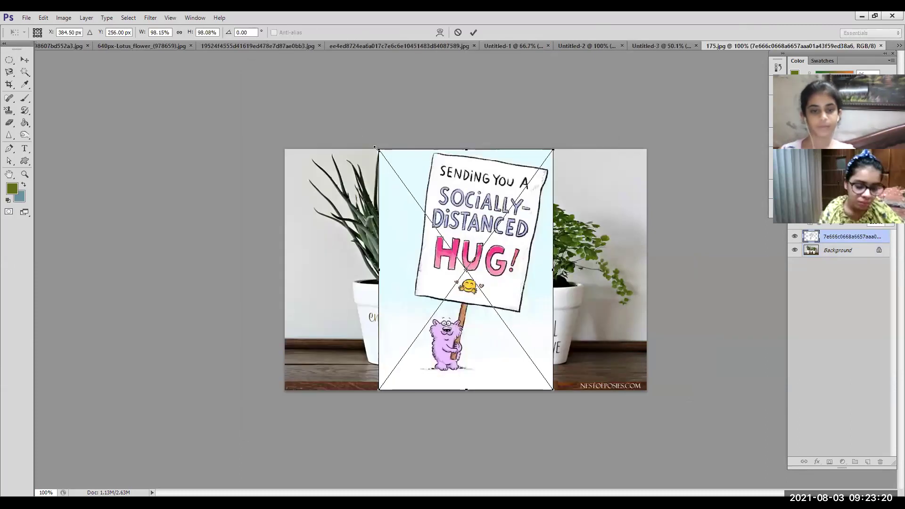
Scale the placed card image down to about 47% width and position it against the canvas's left edge, beside the "embrace messy hair" pot.
left_click_drag(396, 155, 475, 307)
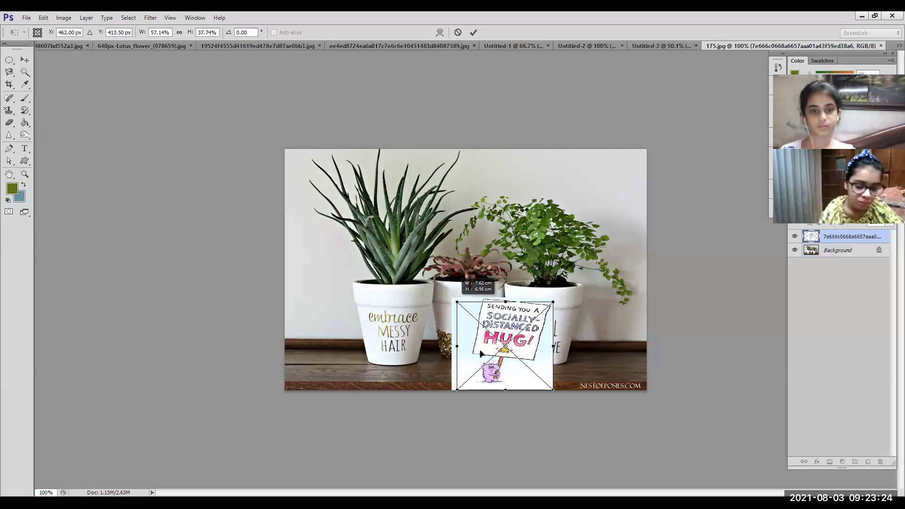
left_click_drag(318, 338, 330, 354)
left_click_drag(360, 280, 370, 264)
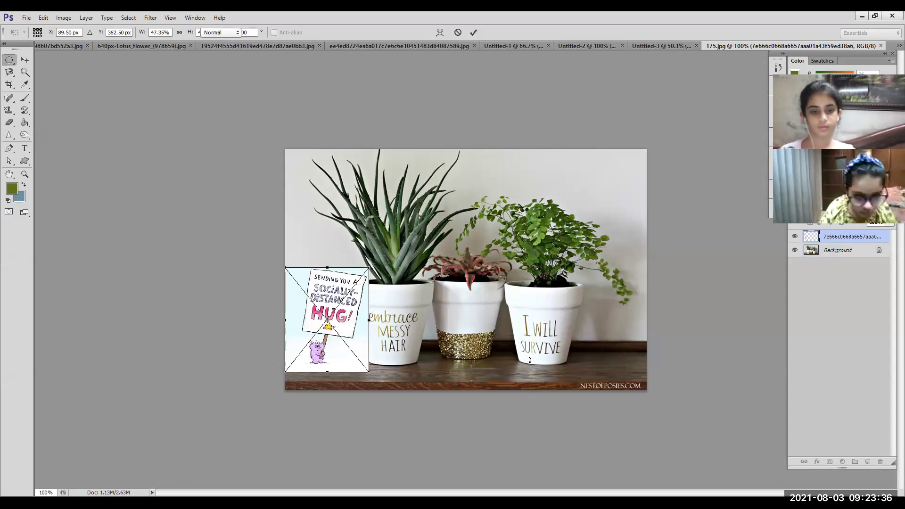
key("m")
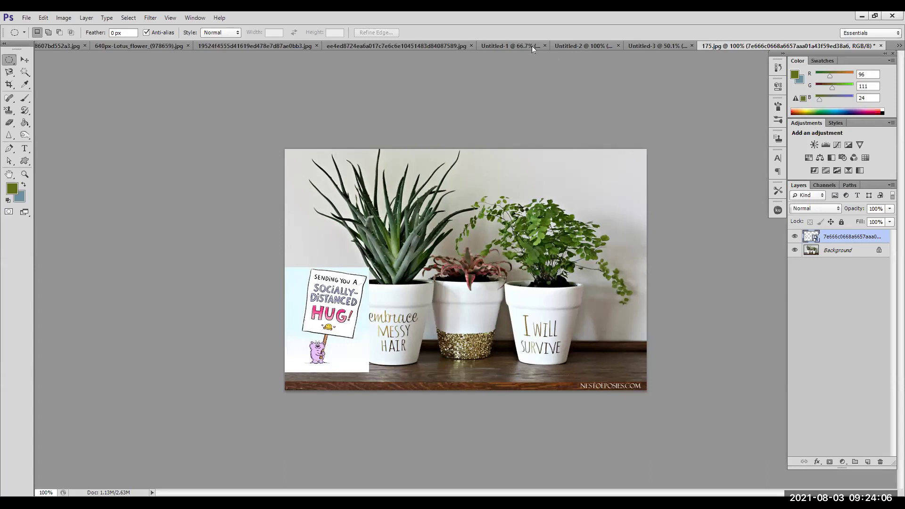
Switch to the Untitled-1 document and draw a rectangular marquee selection in the canvas's upper-left area.
left_click(452, 46)
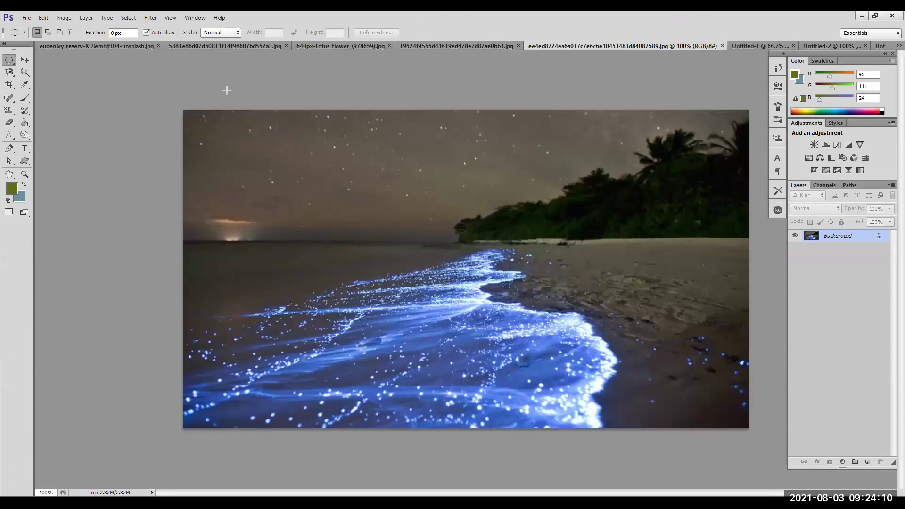
left_click(737, 44)
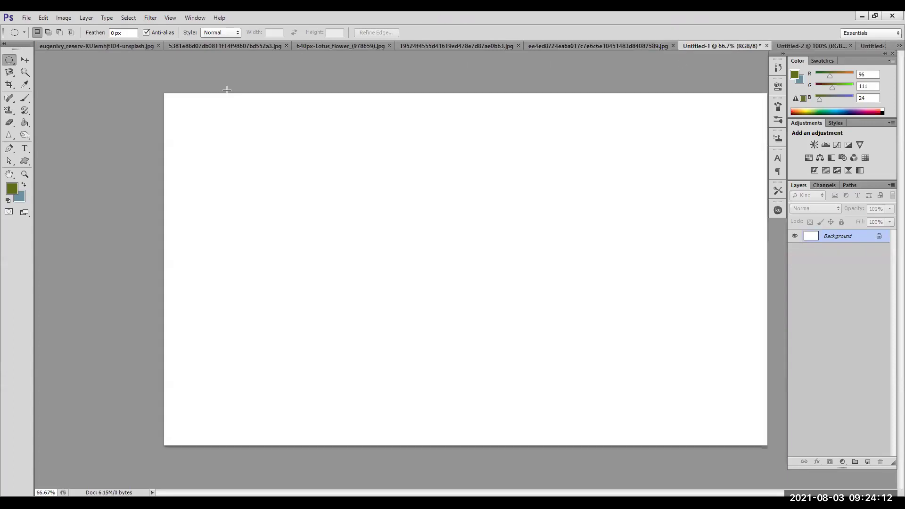
right_click(8, 60)
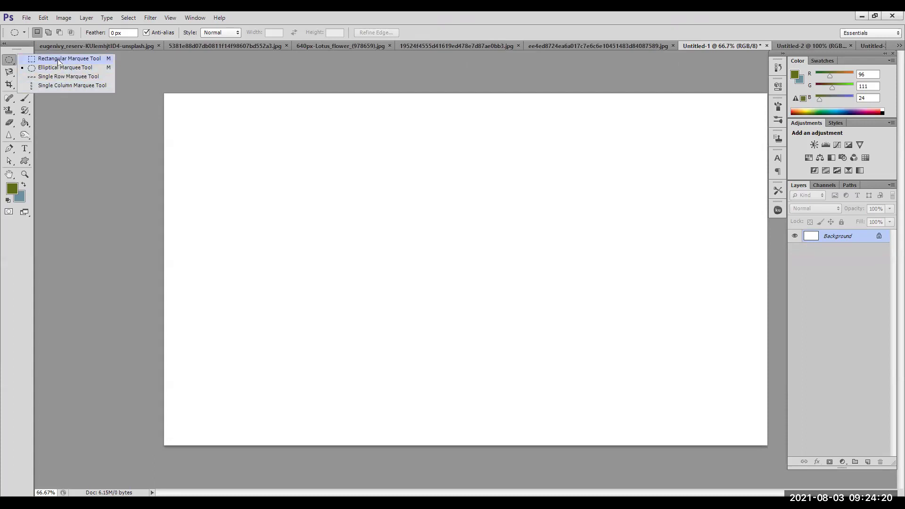
left_click(84, 60)
left_click_drag(189, 141, 322, 252)
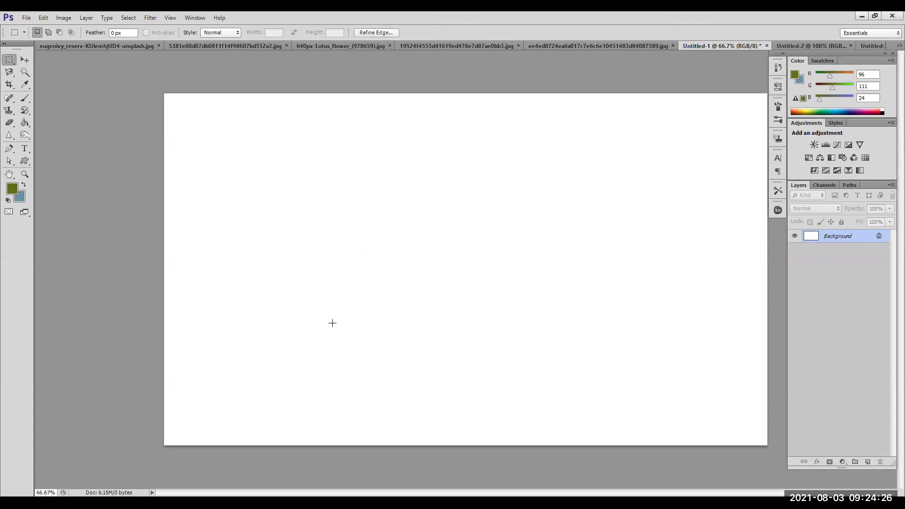
Replace the rectangular selection with a large, nearly circular Elliptical Marquee selection right of the canvas centre.
right_click(10, 64)
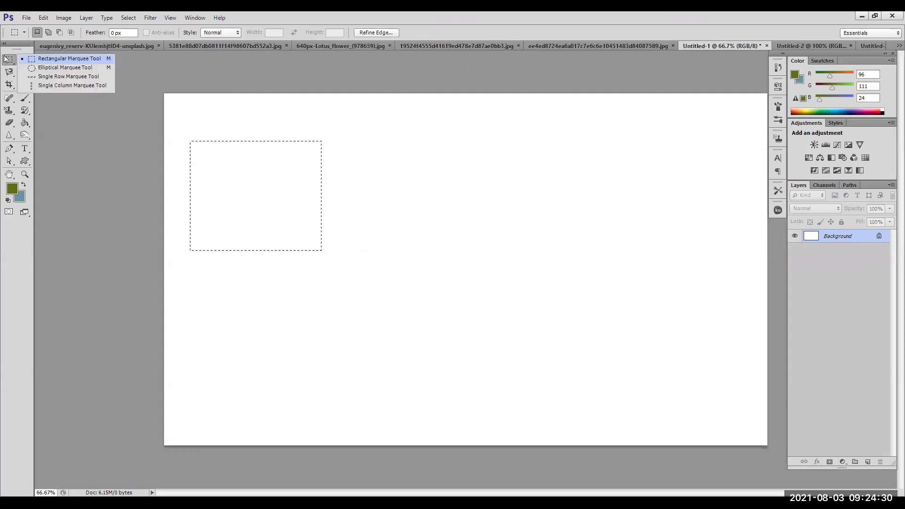
left_click(7, 60)
right_click(7, 60)
left_click(24, 69)
left_click_drag(429, 185, 605, 369)
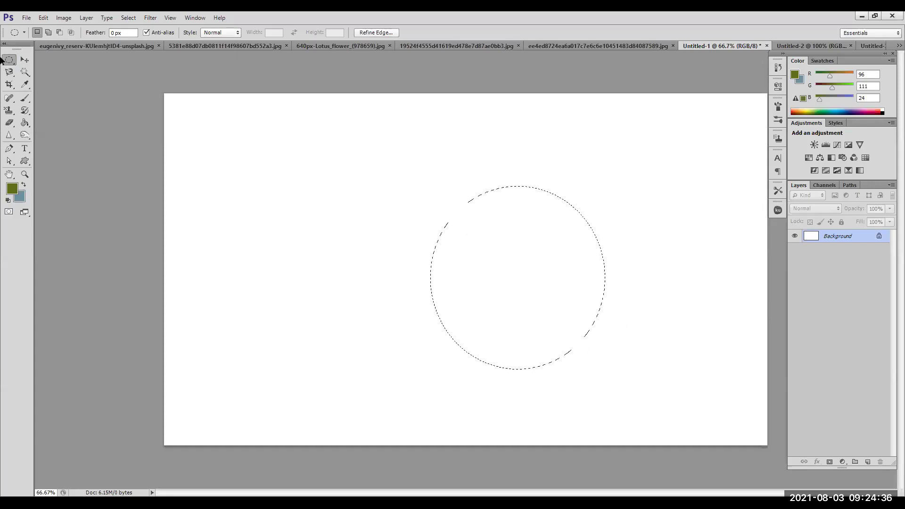
Clear the elliptical selection and make a Single Row Marquee selection across the upper part of the canvas.
right_click(8, 63)
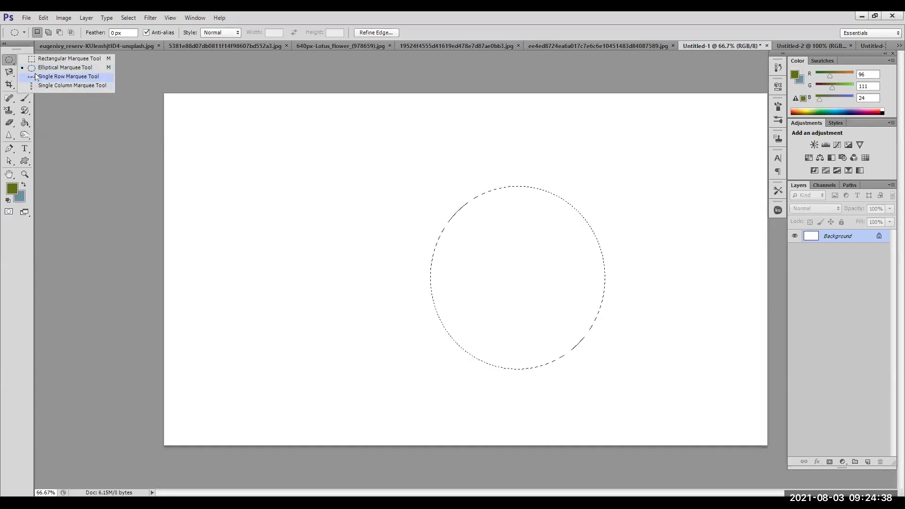
left_click(36, 77)
key("ctrl+d")
left_click_drag(237, 111, 238, 155)
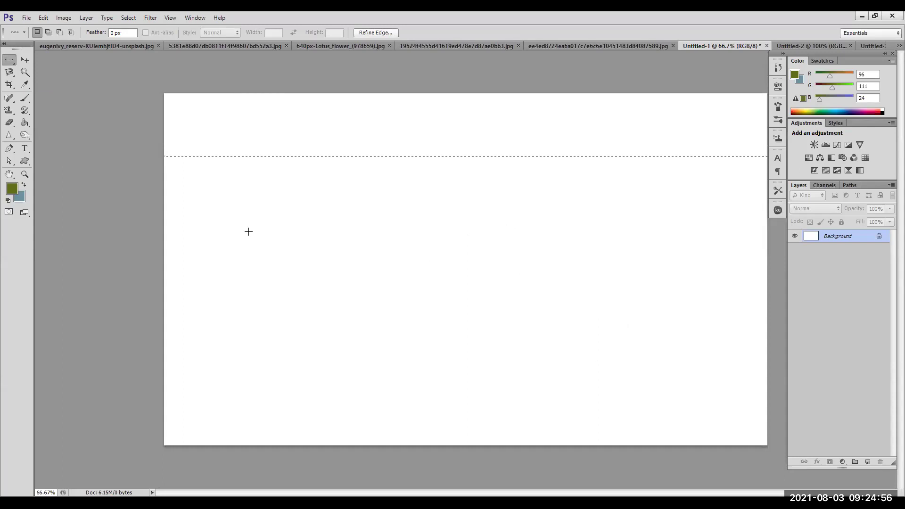
left_click(23, 33)
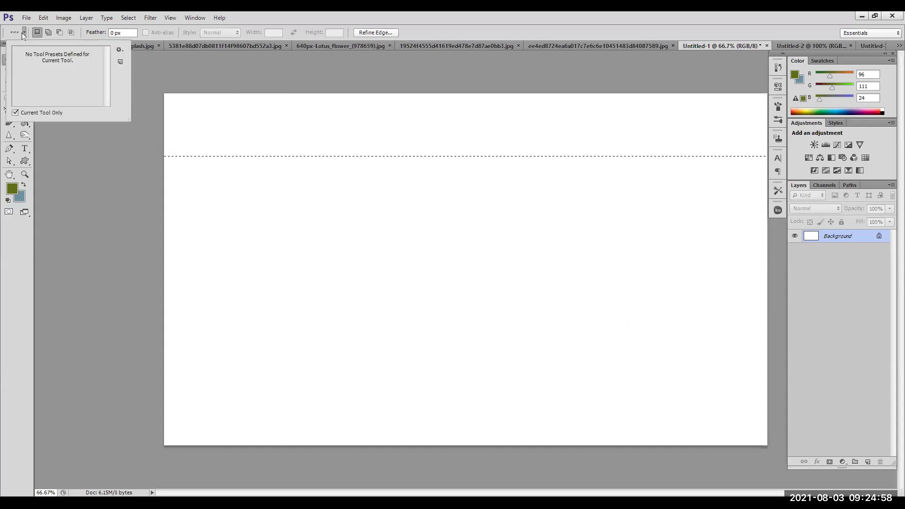
left_click(24, 33)
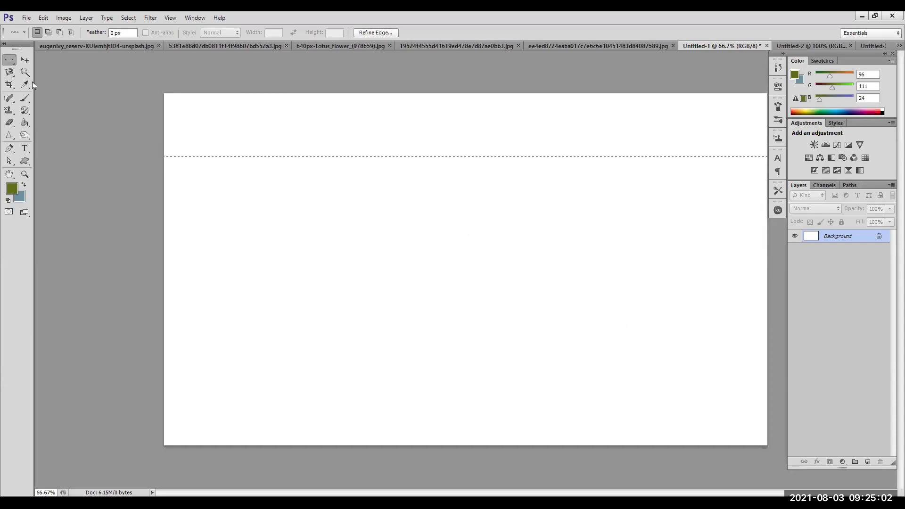
Replace the row selection with a Single Column Marquee selection in the right part of the canvas.
right_click(8, 60)
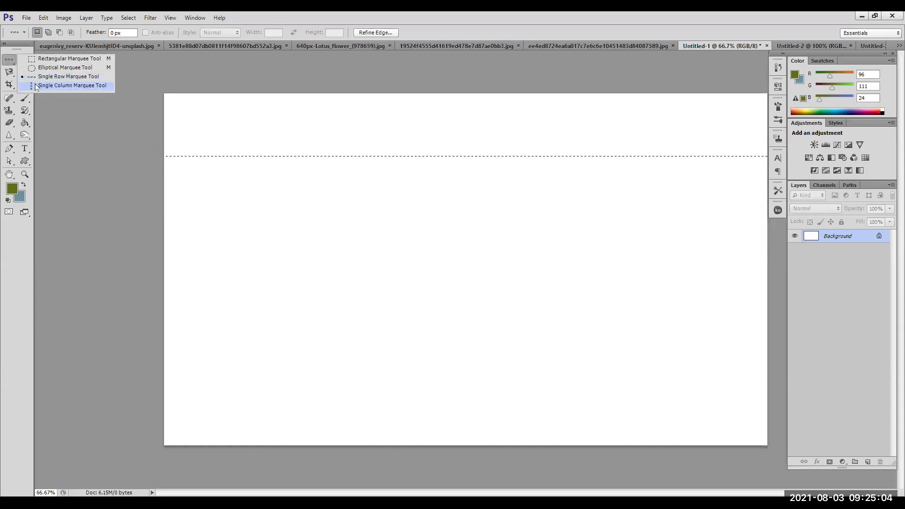
left_click(36, 87)
left_click(649, 108)
left_click_drag(646, 114, 646, 114)
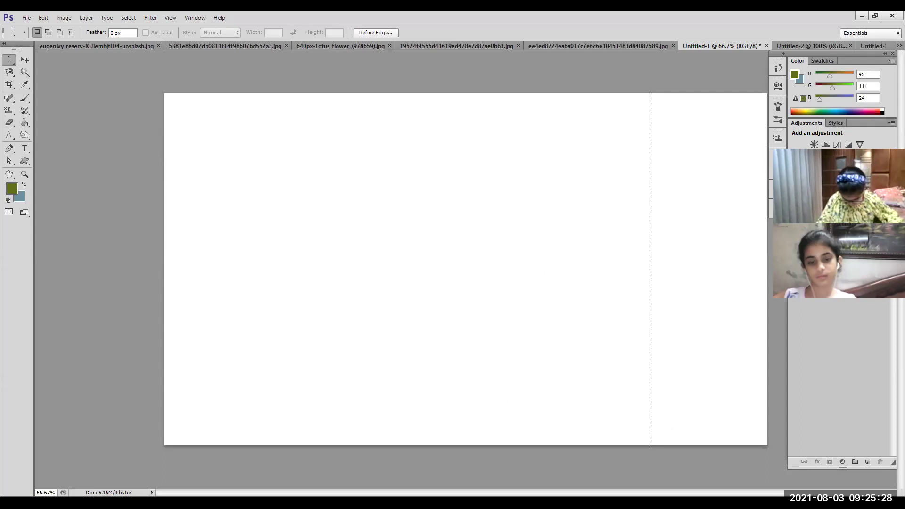
Replace the column selection with a tall Rectangular Marquee selection in the left part of the canvas.
right_click(9, 60)
left_click(33, 60)
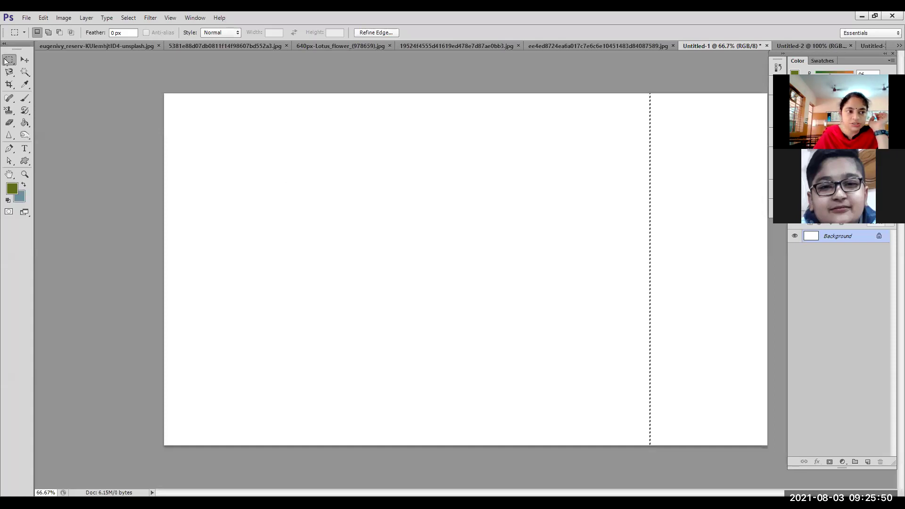
left_click(173, 148)
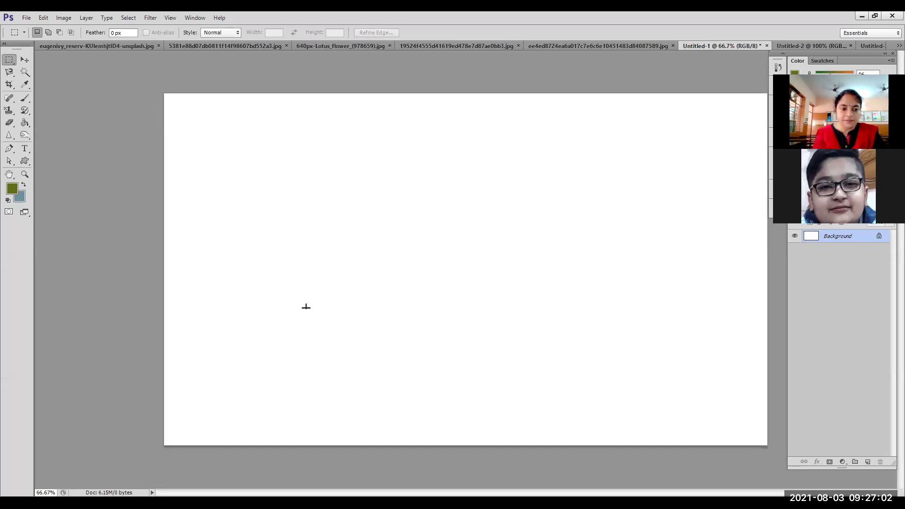
key("ctrl+z")
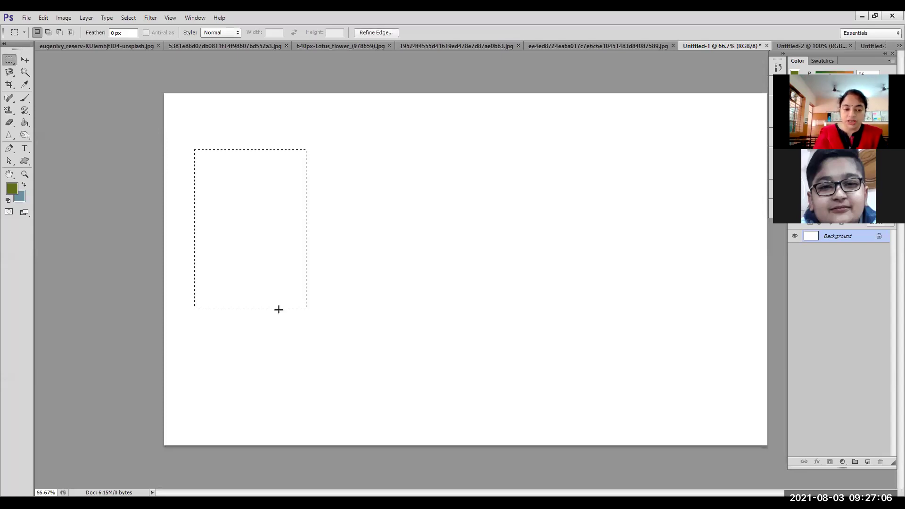
Repeatedly replace the selection with new rectangles across the canvas, ending with a nearly square one near the canvas's upper-right corner.
left_click_drag(438, 197, 576, 317)
left_click(473, 429)
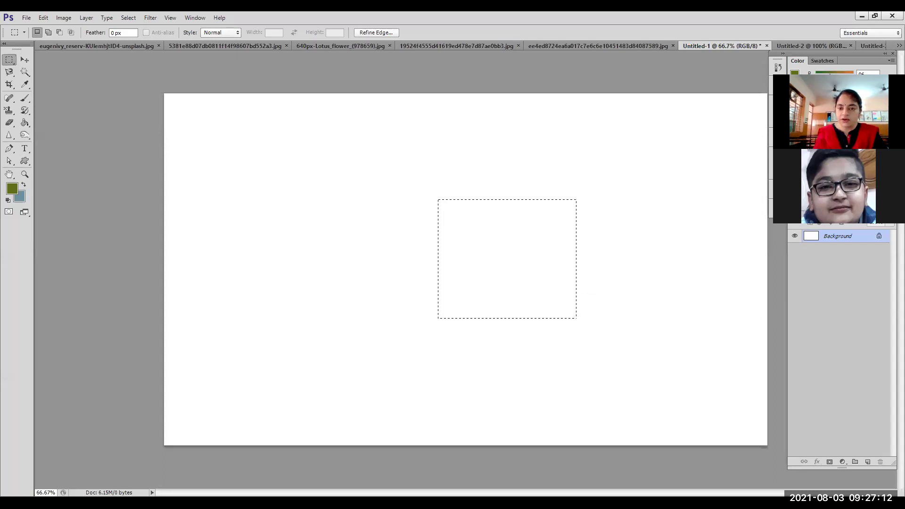
left_click_drag(657, 126, 724, 203)
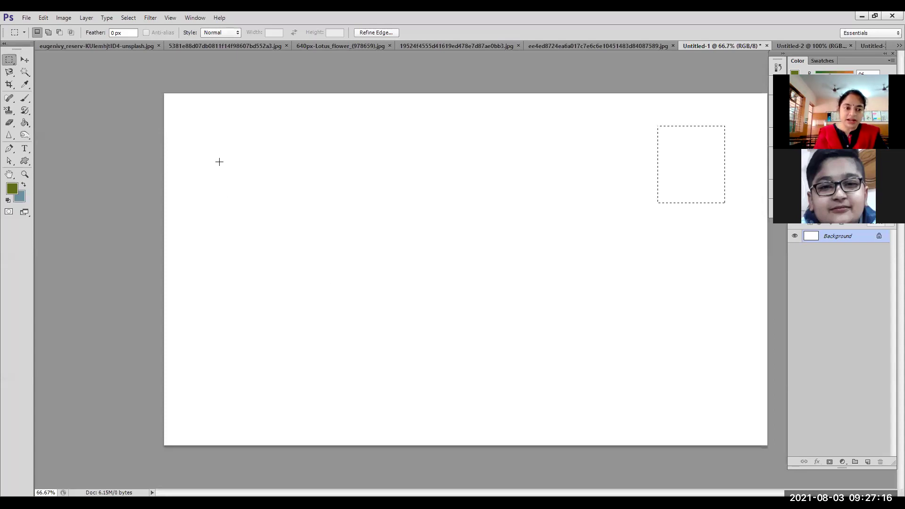
left_click_drag(295, 271, 199, 142)
left_click_drag(398, 173, 507, 277)
left_click(605, 398)
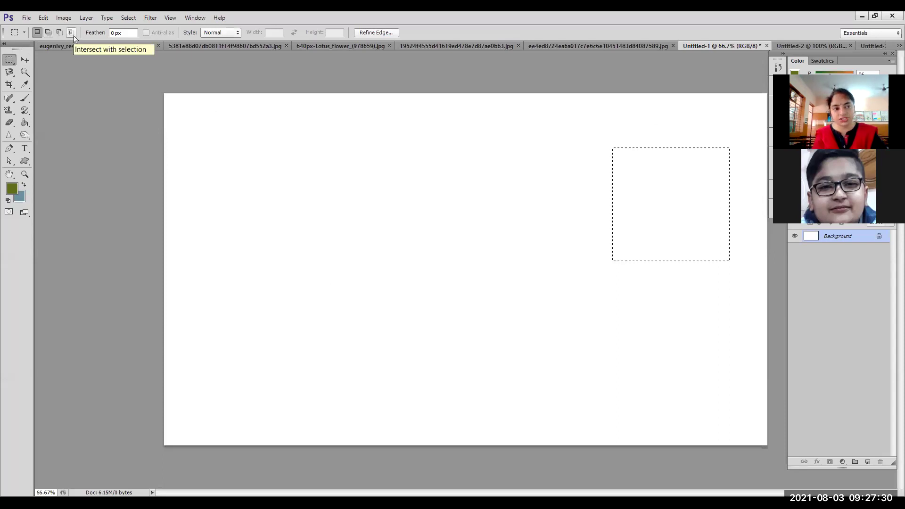
In Add to selection mode, add separate left and middle rectangles, one overlapping the upper-right rectangle, and a small square above the gap between them.
left_click(47, 35)
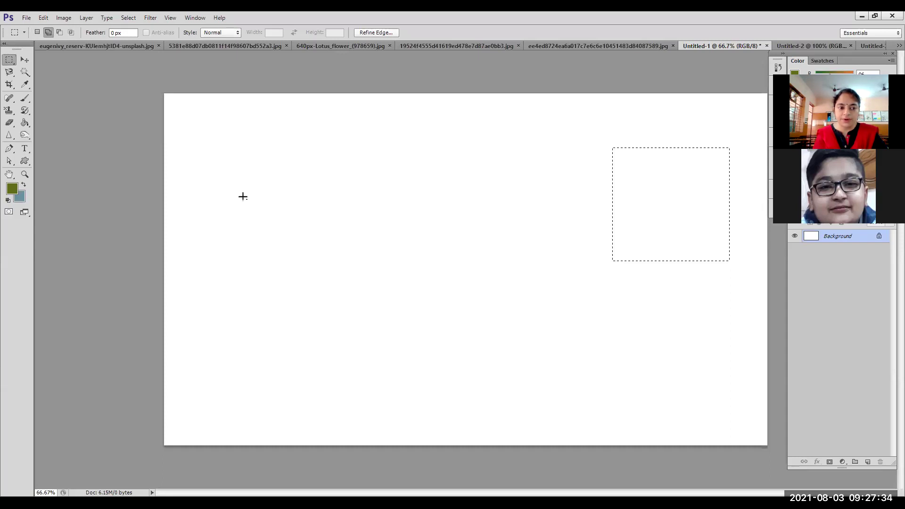
left_click_drag(223, 152, 319, 290)
left_click_drag(395, 193, 489, 363)
left_click_drag(532, 253, 631, 423)
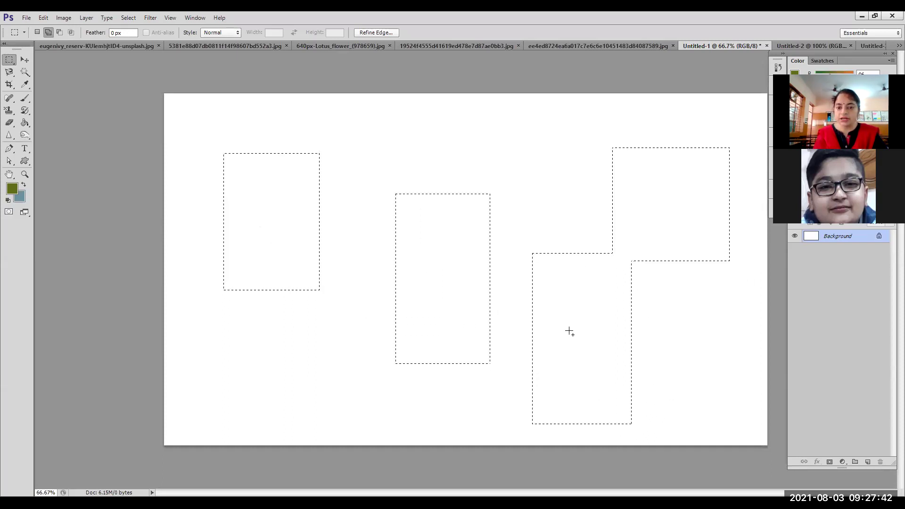
mouse_move(509, 133)
left_mouse_down()
mouse_move(551, 171)
mouse_move(509, 133)
left_mouse_up()
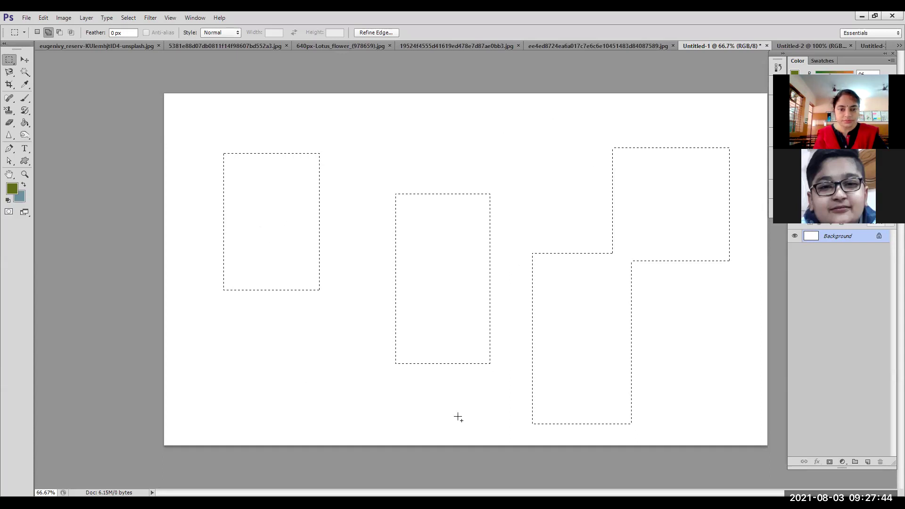
key("ctrl+z")
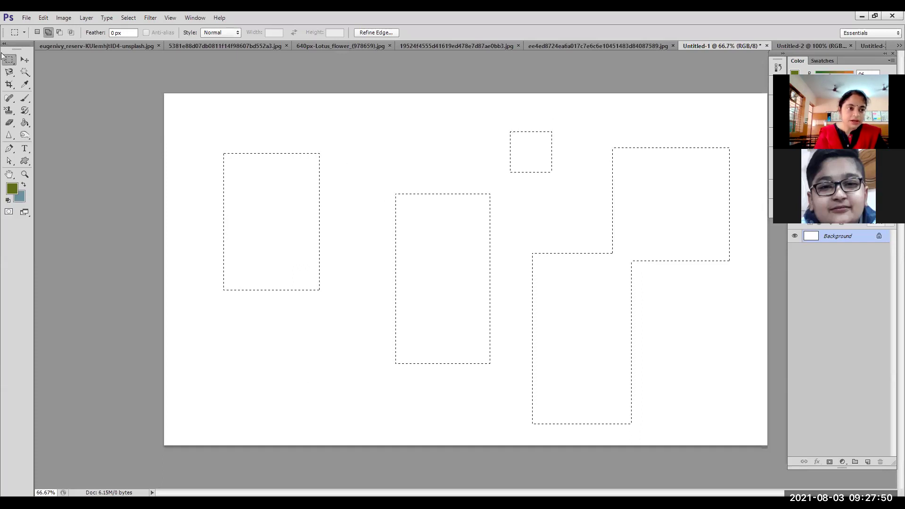
In Subtract from selection mode, cut off the left rectangle's lower part and remove a horizontal band through the middle rectangle.
left_click(56, 35)
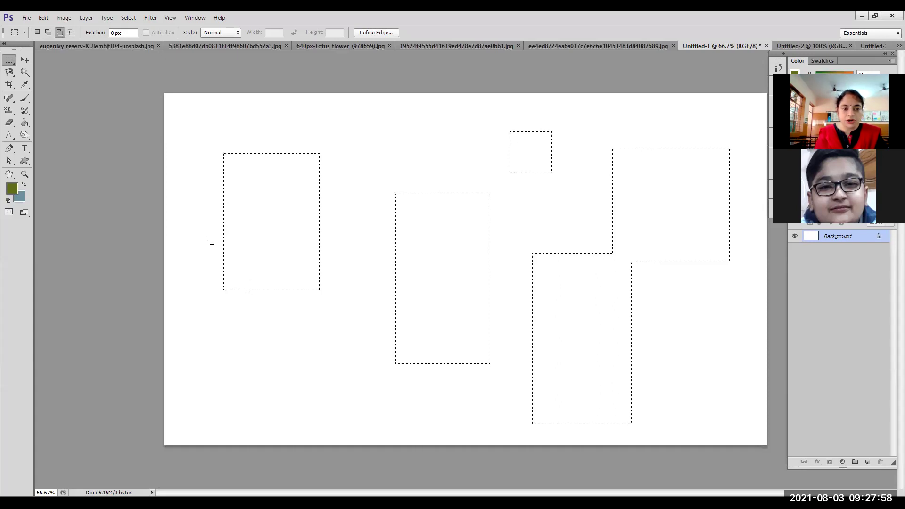
left_click_drag(210, 238, 336, 296)
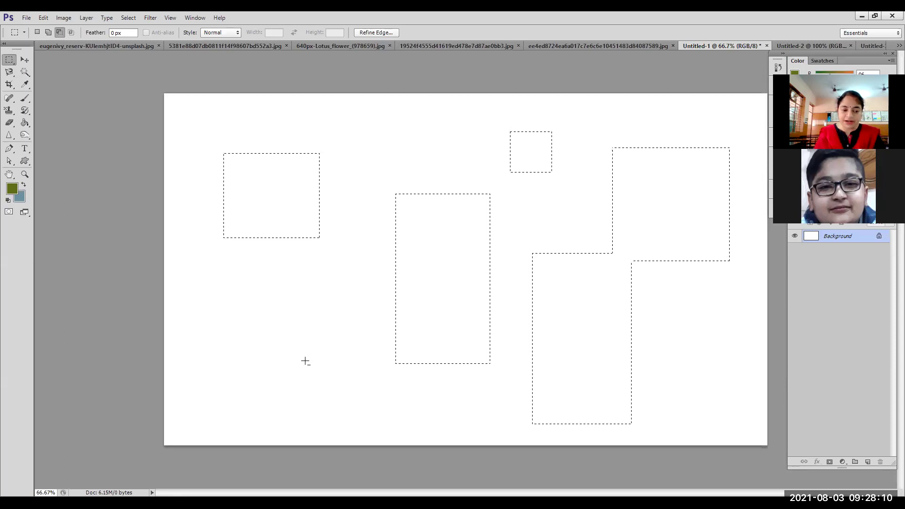
left_click_drag(364, 254, 512, 283)
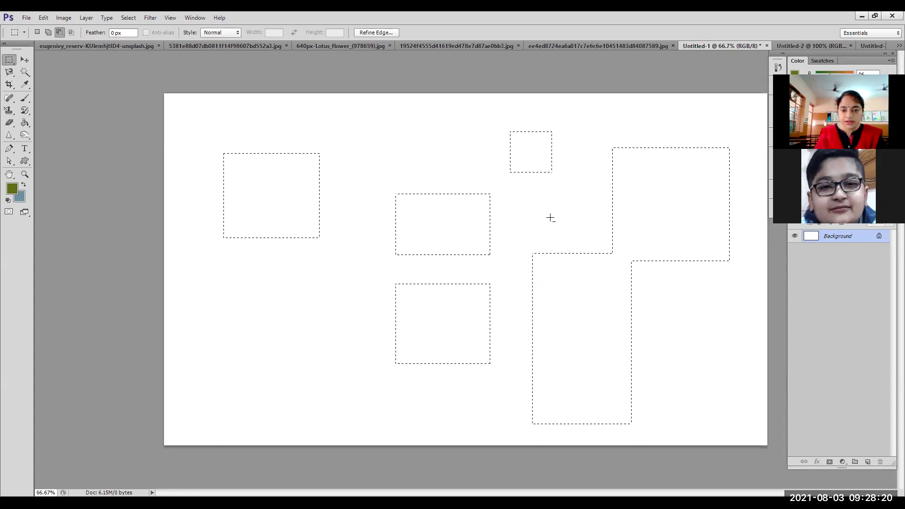
Intersect the selection with a large Elliptical Marquee circle centred on the stepped shape in the canvas's right part.
right_click(10, 60)
left_click(44, 69)
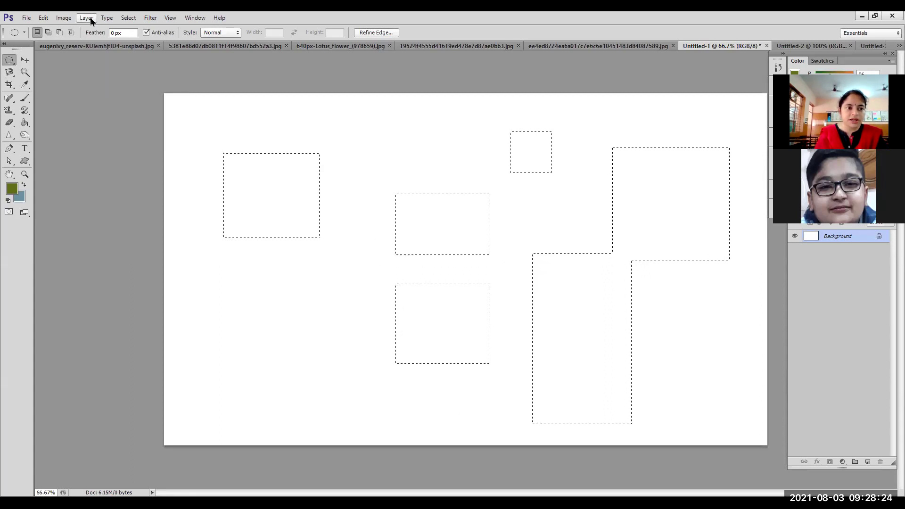
left_click(71, 33)
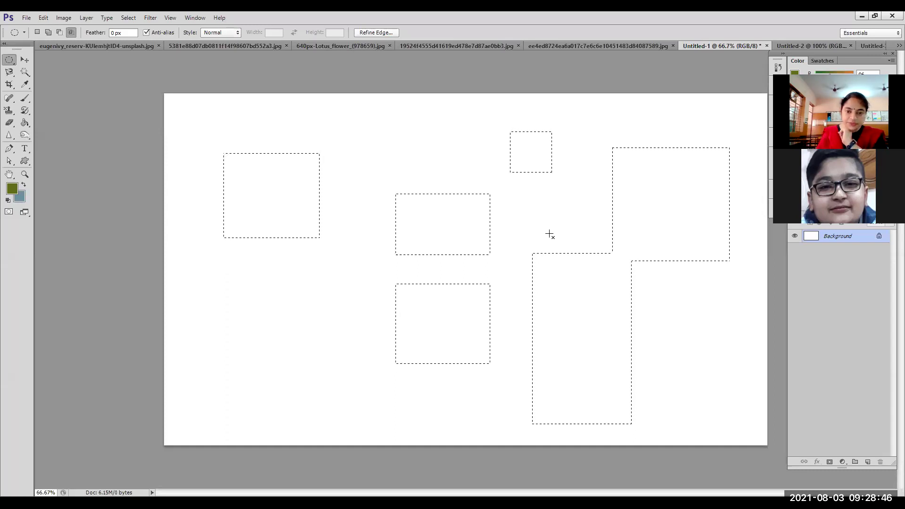
left_click_drag(589, 306, 673, 349)
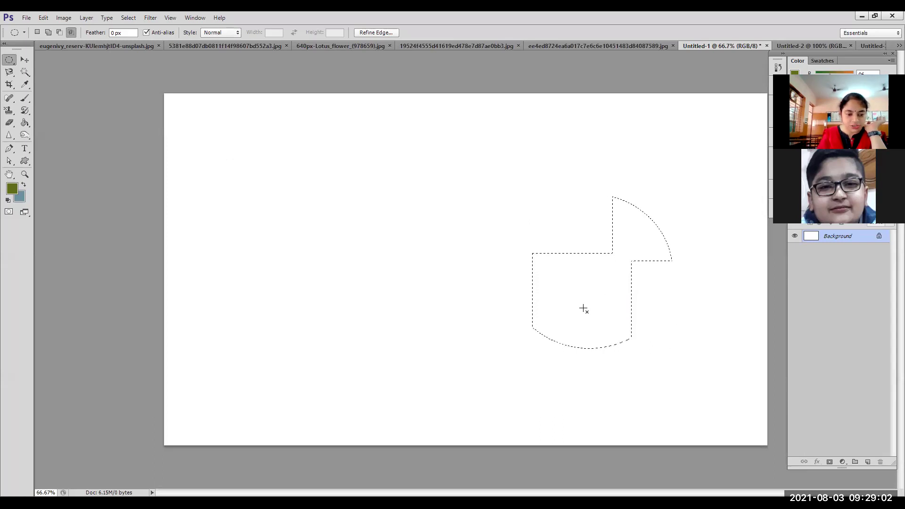
Return to New selection mode and replace the intersected shape with a tall elliptical selection in the canvas's upper-left area.
left_click(38, 32)
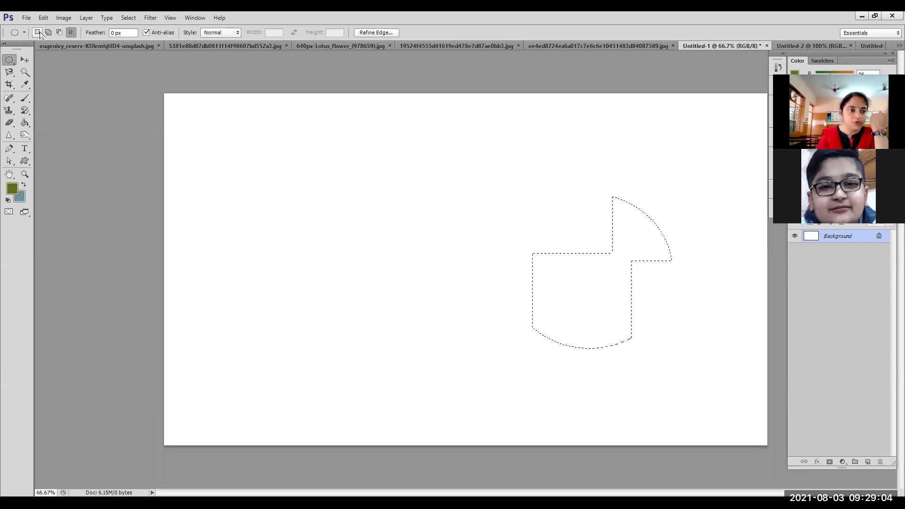
left_click(38, 32)
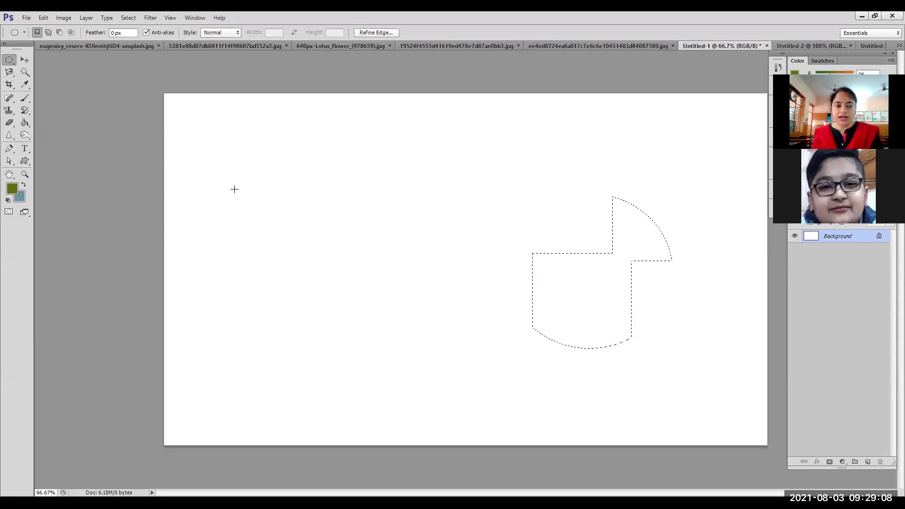
left_click_drag(164, 95, 451, 115)
key("ctrl+z")
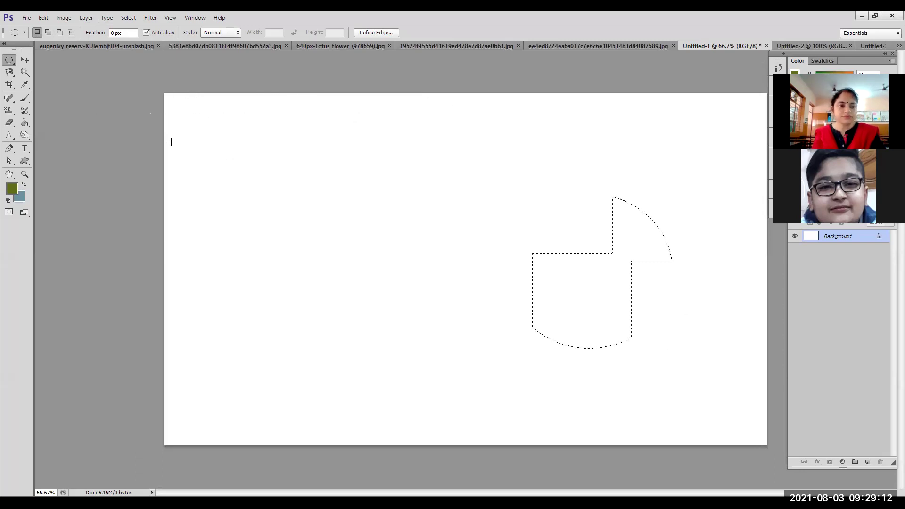
left_click_drag(216, 152, 282, 261)
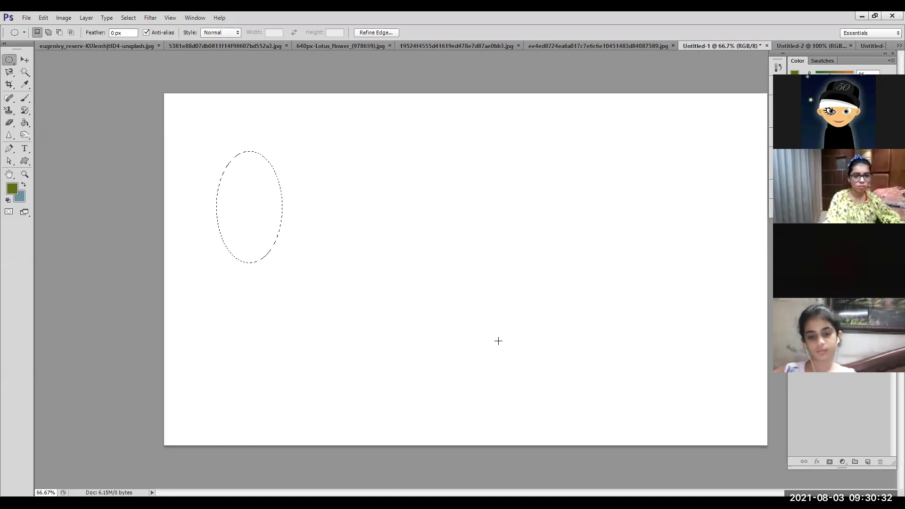
Add three roughly circular selections beside the tall ellipse: one mid-canvas, one in the upper-right area and one in the lower-right area.
key("shift")
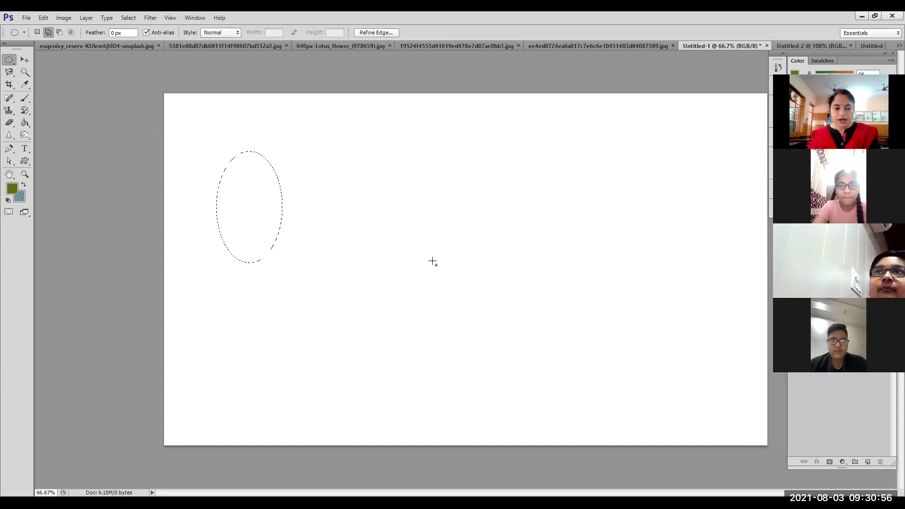
left_click_drag(366, 186, 467, 288)
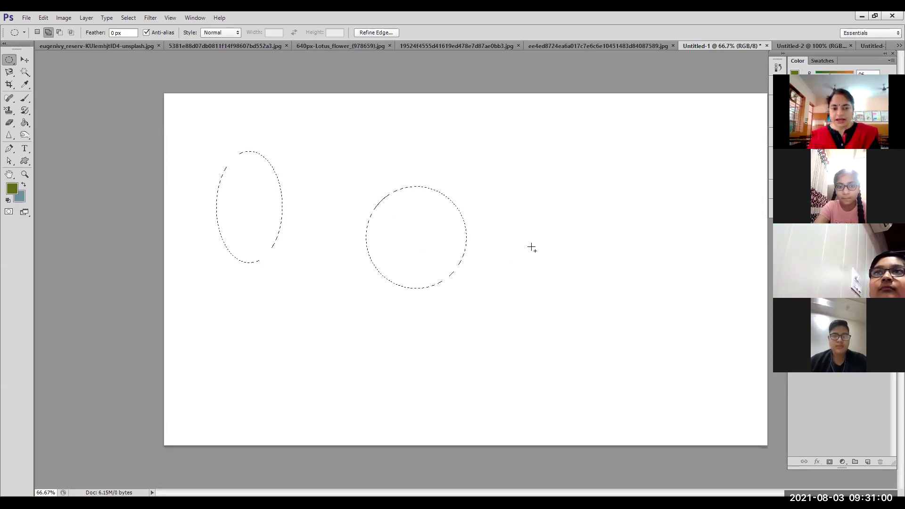
left_click_drag(583, 163, 685, 255)
left_click_drag(550, 295, 655, 399)
key("Escape")
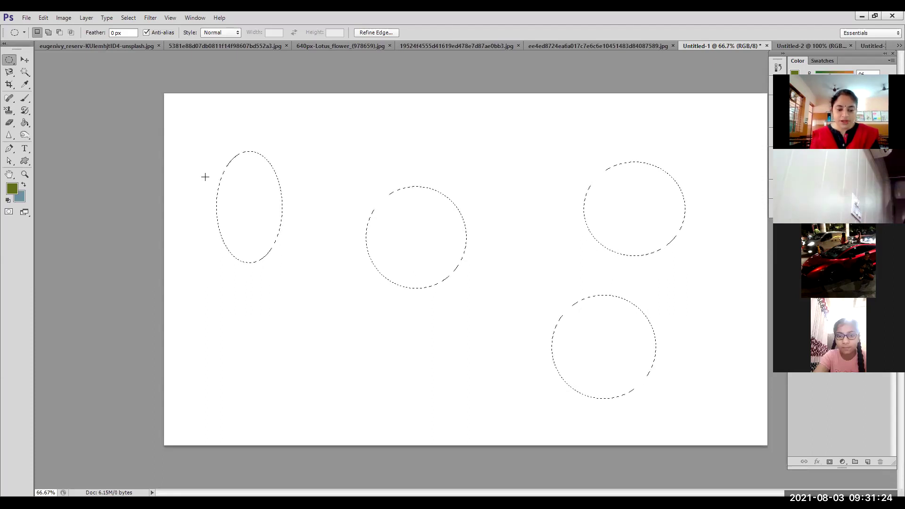
Subtract elliptical areas from the selection, cutting away the tall ellipse's upper part and a horizontal band through the middle circle.
key("alt")
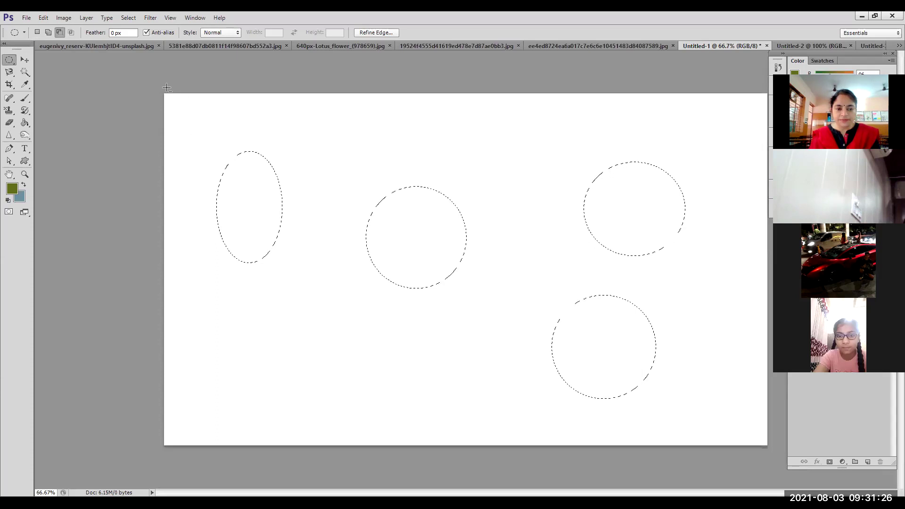
left_click_drag(196, 142, 304, 197)
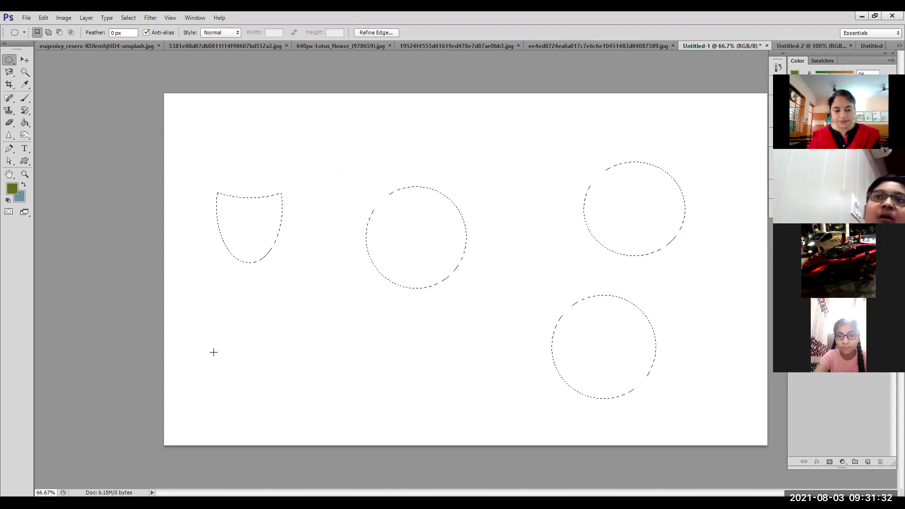
left_click_drag(338, 215, 495, 260)
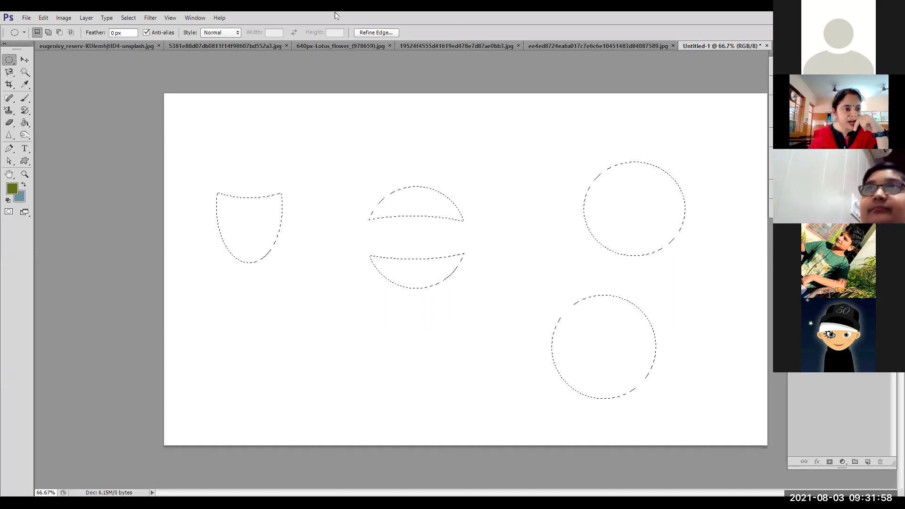
left_click(64, 18)
left_click(43, 18)
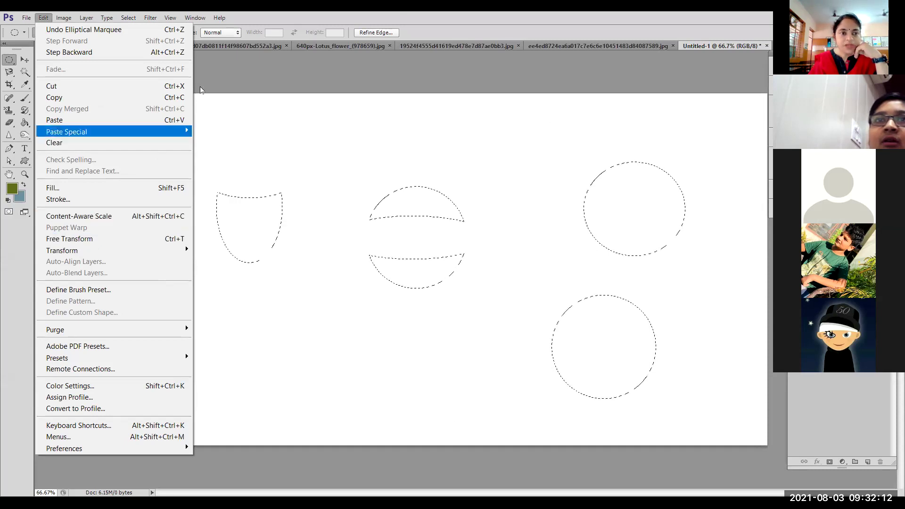
left_click(241, 21)
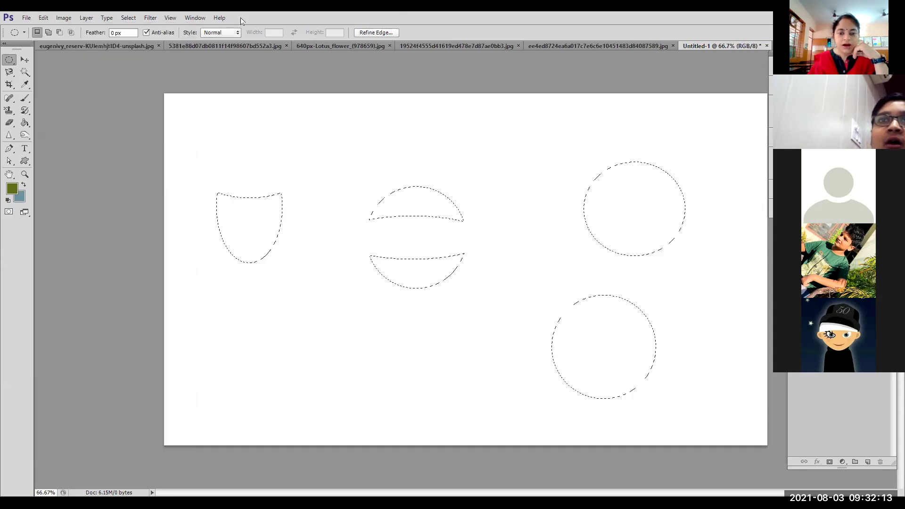
Fill all the selected shapes with the current pattern using the Paint Bucket tool.
left_click(25, 123)
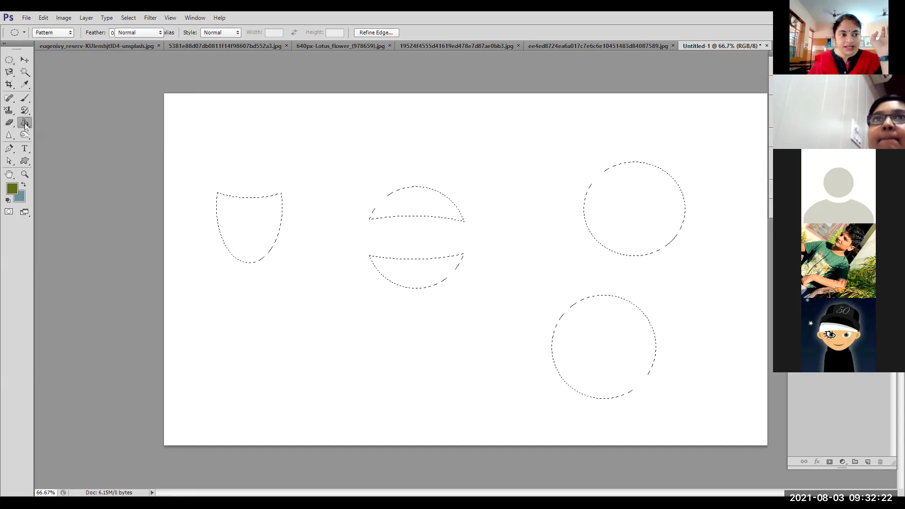
right_click(25, 124)
left_click(89, 131)
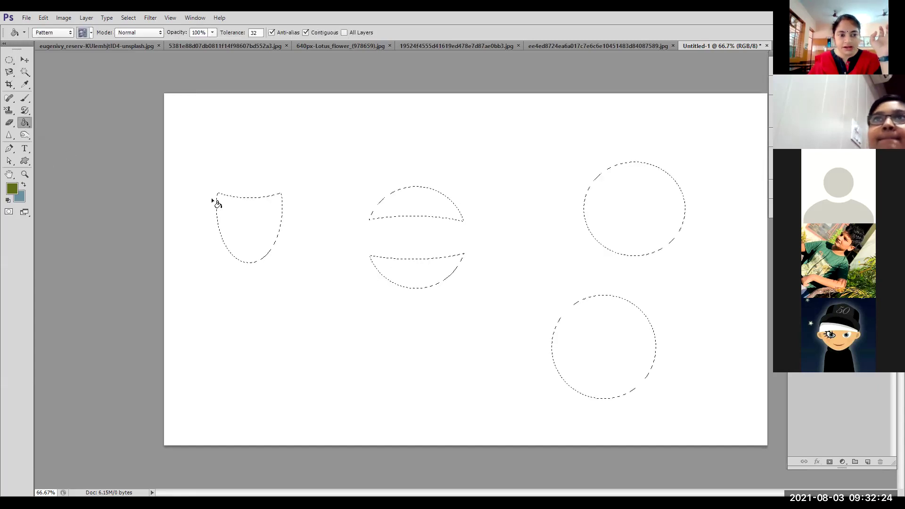
right_click(230, 225)
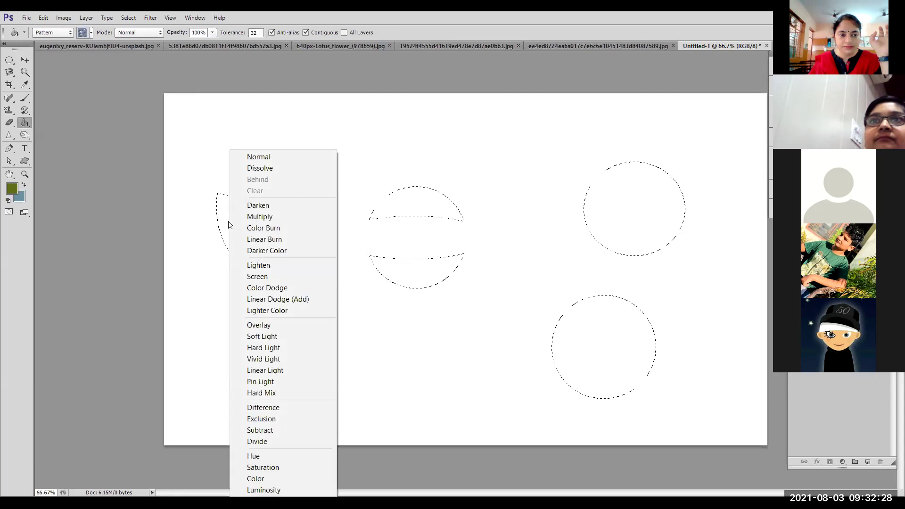
key("Escape")
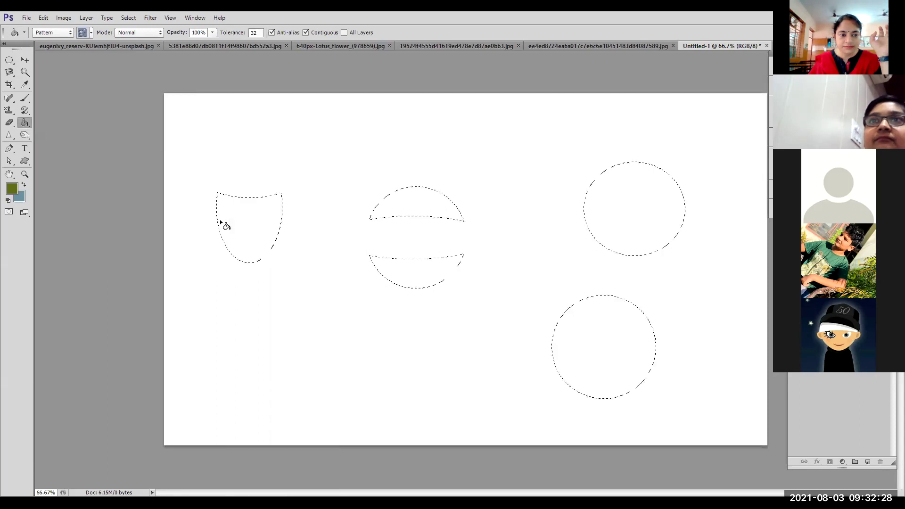
left_click(224, 224)
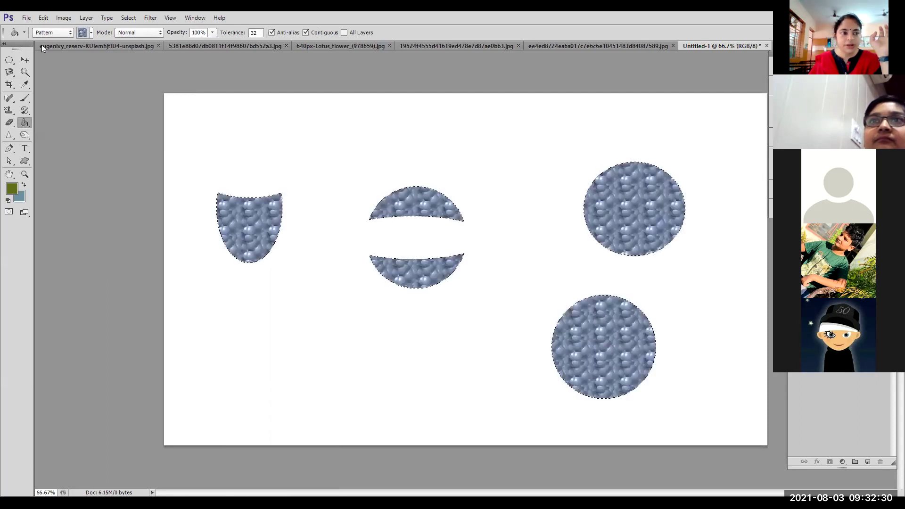
Set the Paint Bucket's fill source to Foreground and try filling over the pattern in the left shape.
left_click(58, 34)
left_click(51, 44)
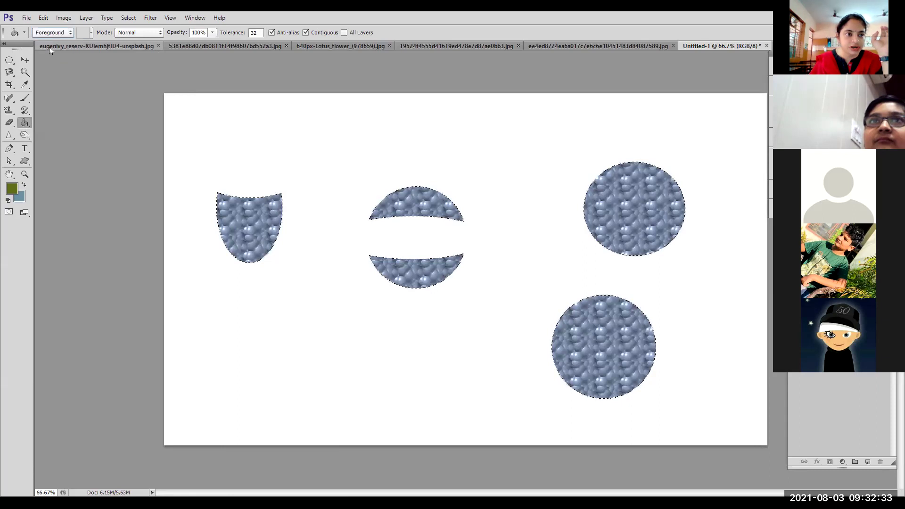
left_click(253, 234)
left_click(232, 244)
Undo the fills back to the empty selections, fill the shapes with the olive-green foreground colour and deselect.
key("ctrl+alt+z")
key("ctrl+alt+z")
key("ctrl+alt+z")
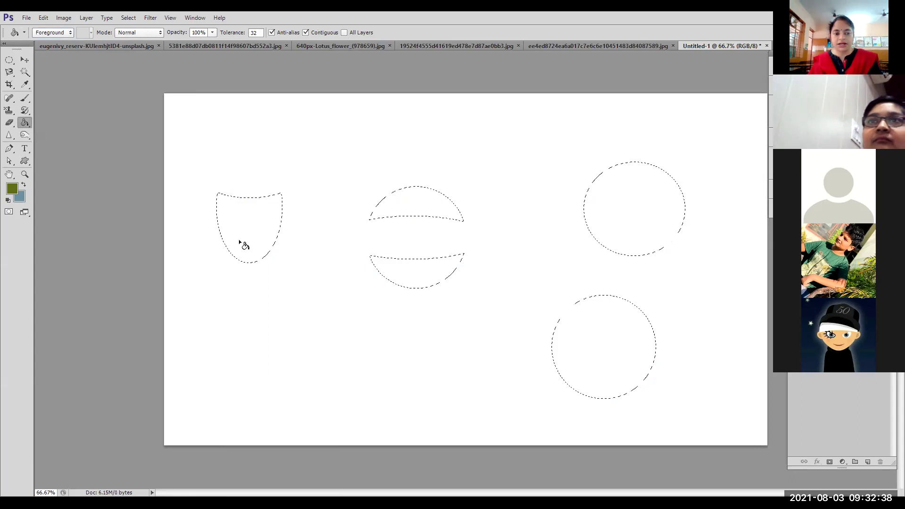
left_click(238, 240)
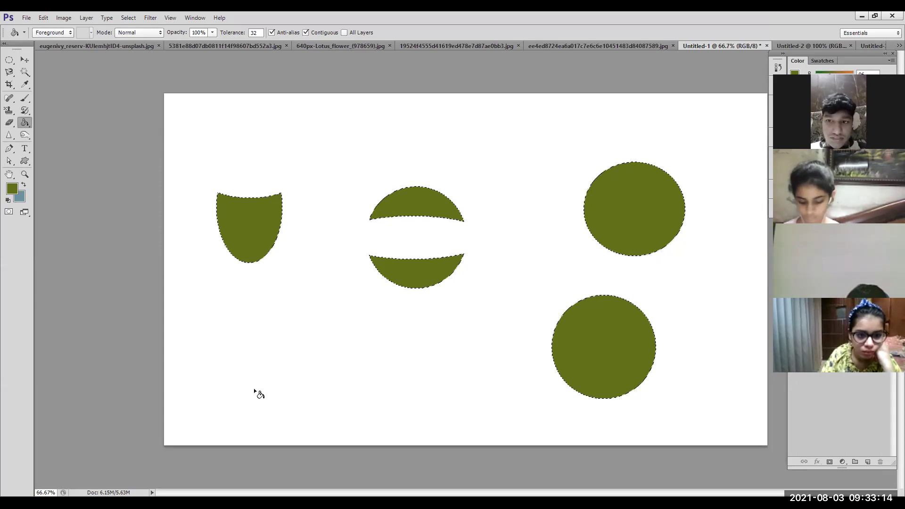
key("ctrl+d")
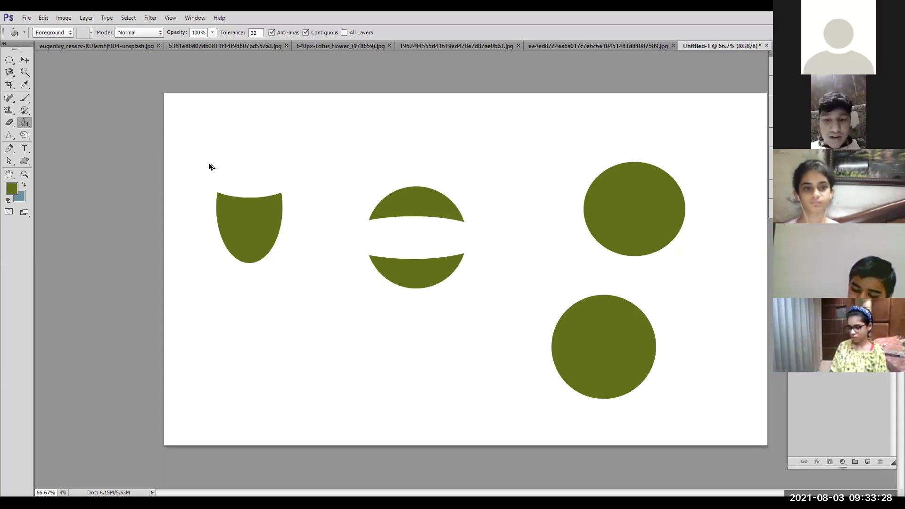
Step back through the history past the green fill and elliptical selections to the earlier rectangular selections.
key("ctrl+alt+z")
key("ctrl+alt+z")
key("ctrl+alt+z")
key("ctrl+alt+z")
key("ctrl+alt+z")
key("ctrl+alt+z")
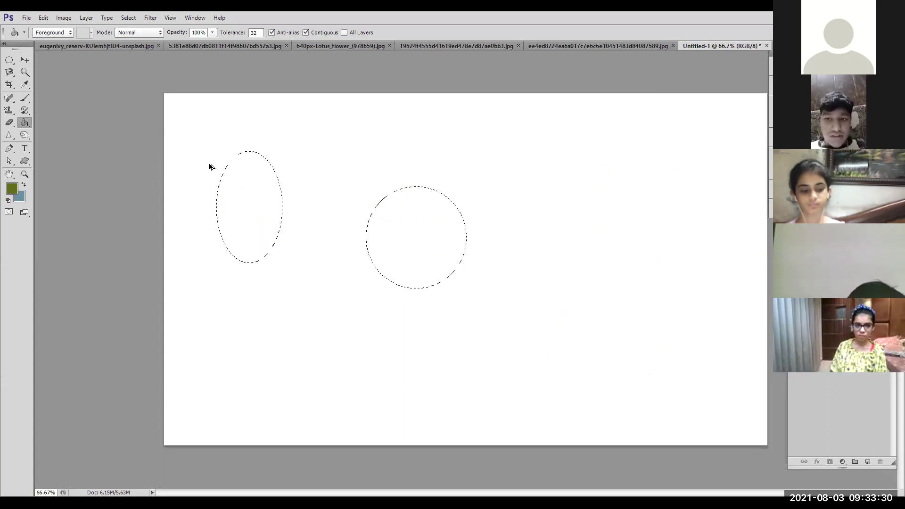
key("ctrl+alt+z")
key("ctrl+alt+z")
key("ctrl+alt+z")
key("ctrl+alt+z")
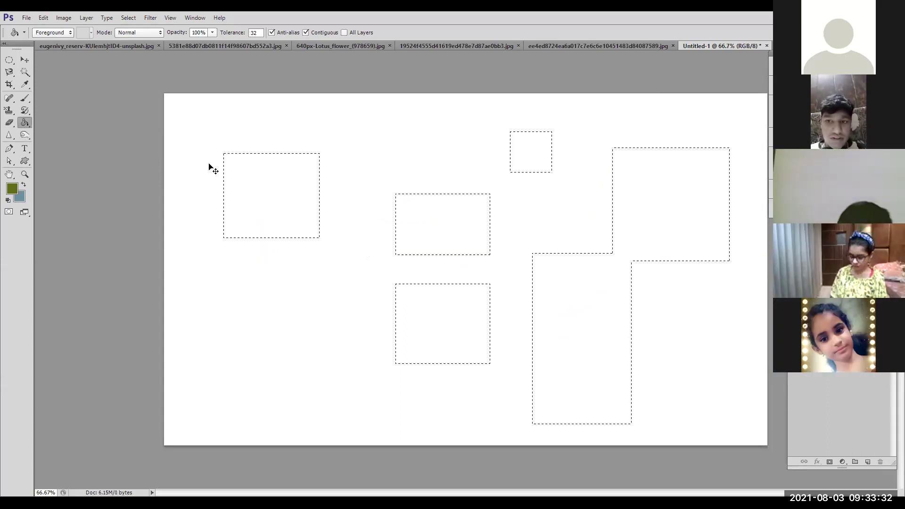
Switch to the Rectangular Marquee tool and select a thin full-width strip along the canvas's top edge.
left_click(10, 63)
right_click(9, 61)
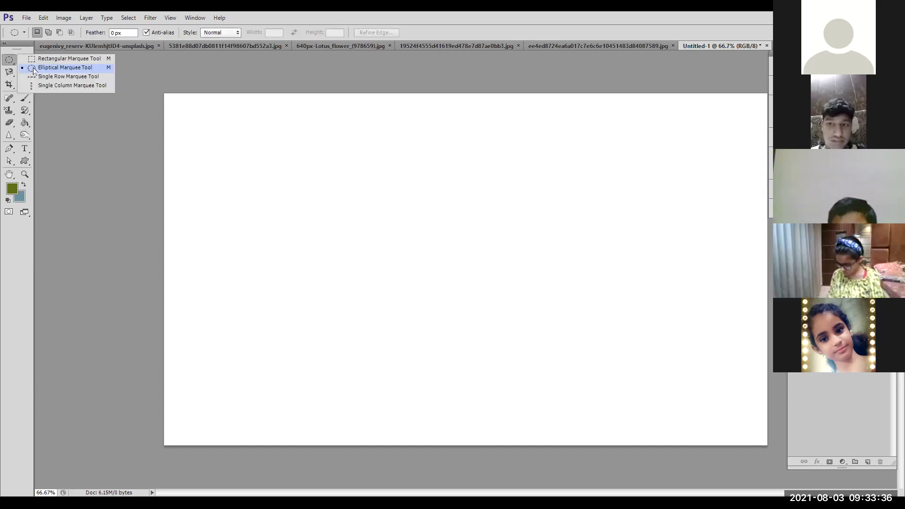
key("Return")
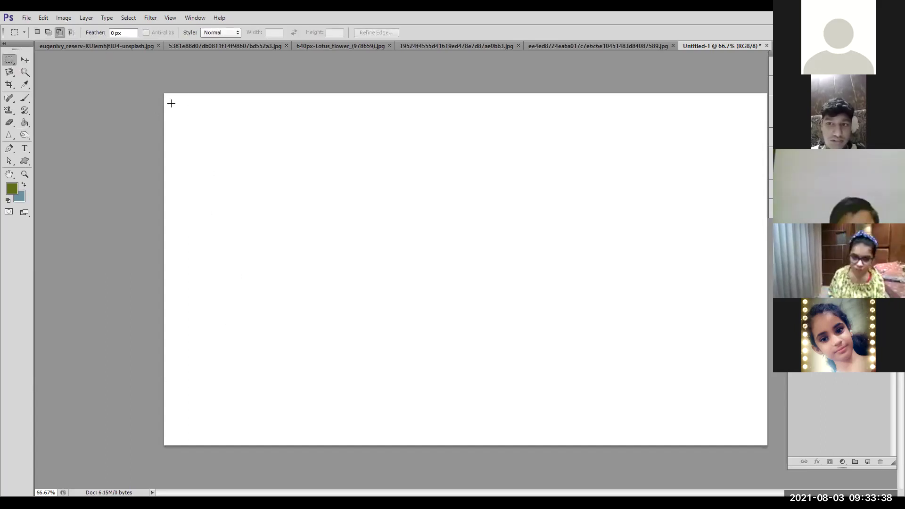
left_click_drag(165, 93, 766, 118)
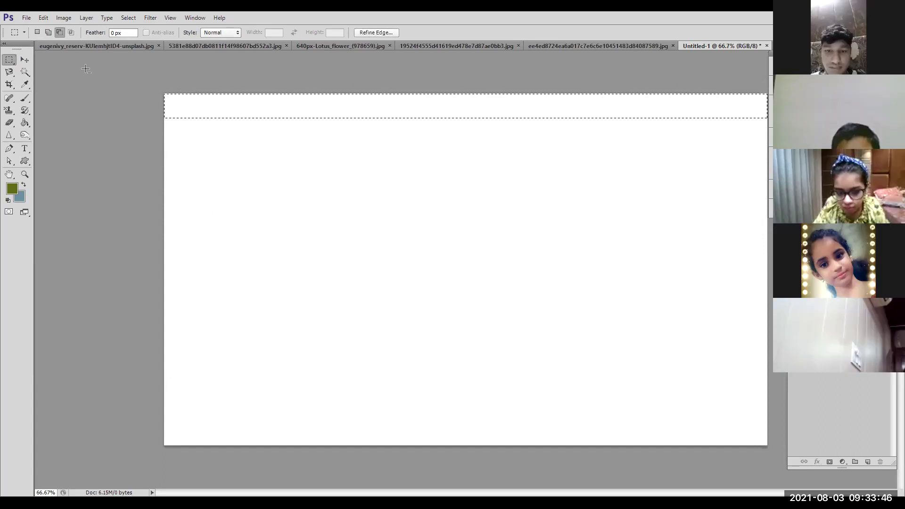
Redraw the top strip slightly taller in New selection mode and add a second full-width strip along the canvas's bottom edge.
left_click(37, 32)
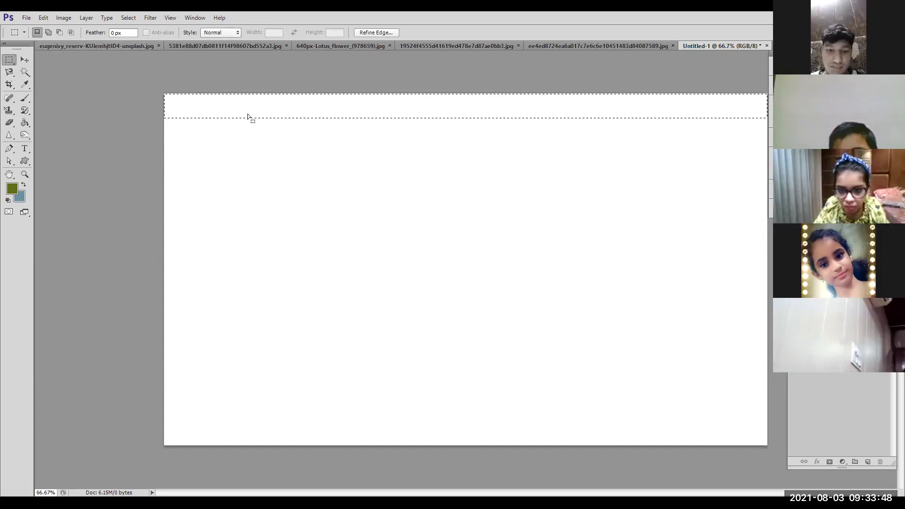
left_click(171, 130)
left_click_drag(174, 95, 751, 125)
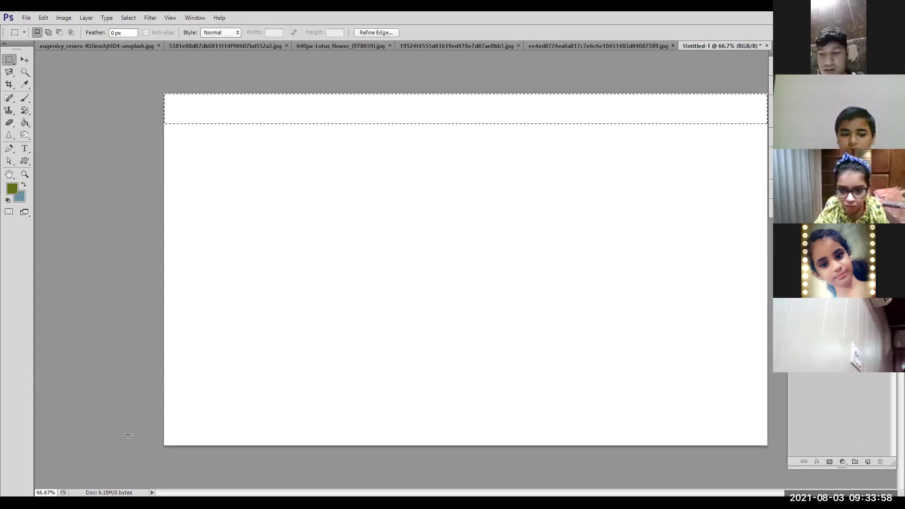
key("shift")
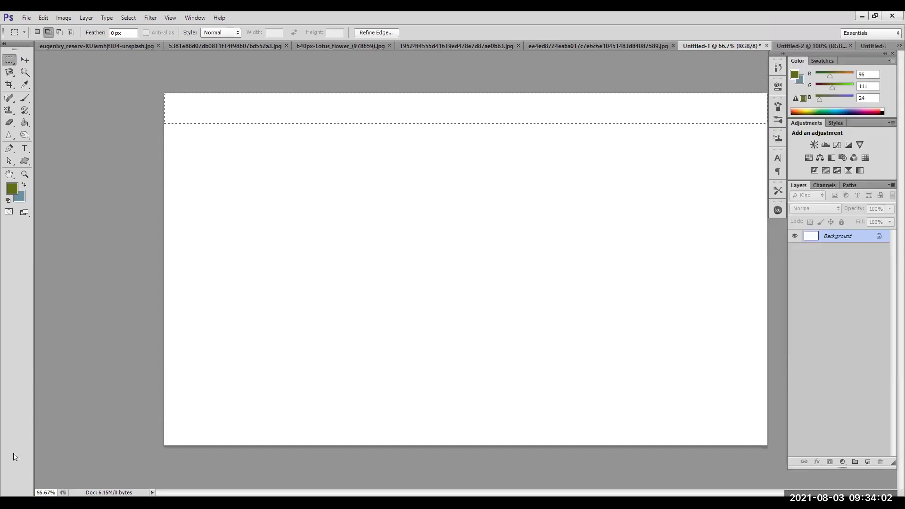
left_click_drag(163, 422, 768, 448)
Choose the 74 px leaf preset for the Brush tool and stamp a leaf at the left end of the top strip.
left_click_drag(26, 99, 58, 99)
left_click_drag(41, 52, 51, 33)
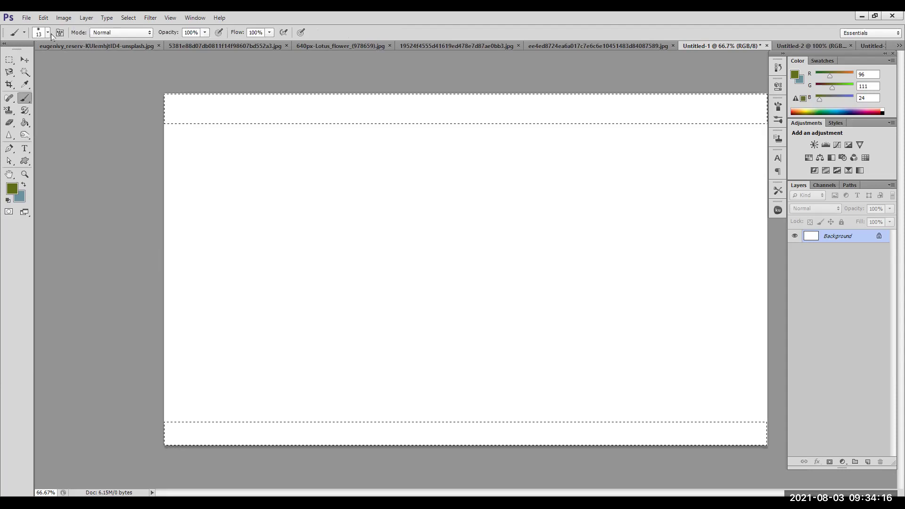
left_click(47, 33)
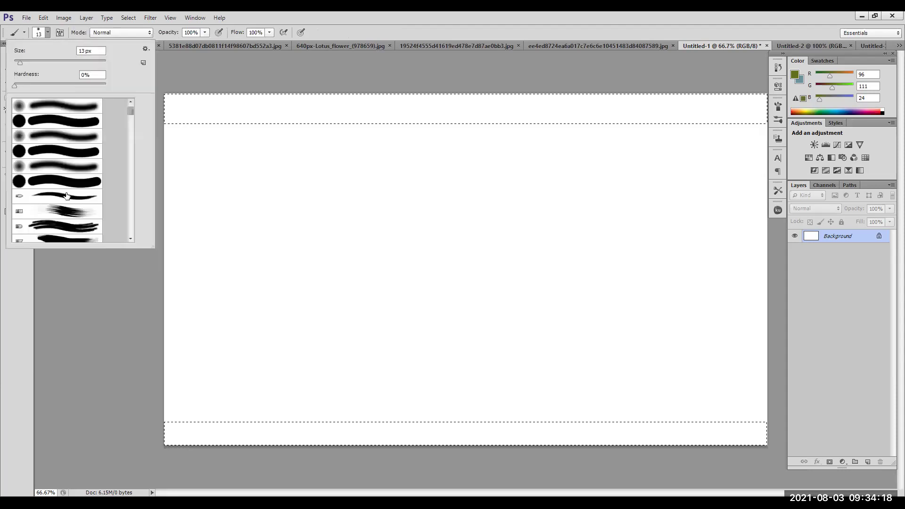
scroll(68, 207, "down", 2)
scroll(69, 208, "down", 5)
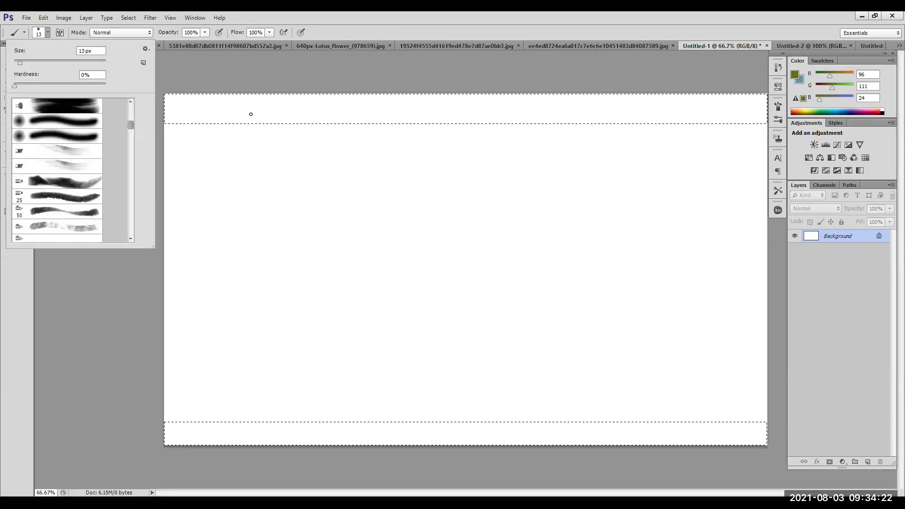
scroll(74, 229, "down", 4)
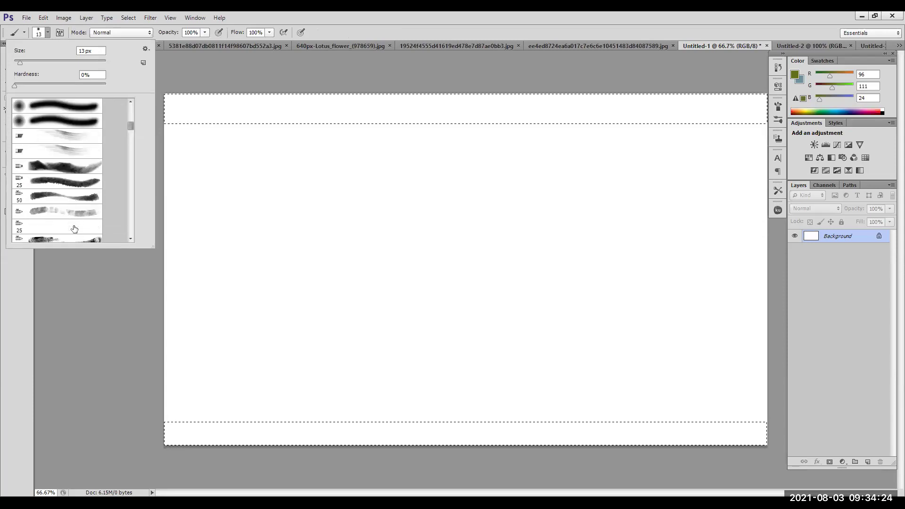
scroll(74, 229, "down", 6)
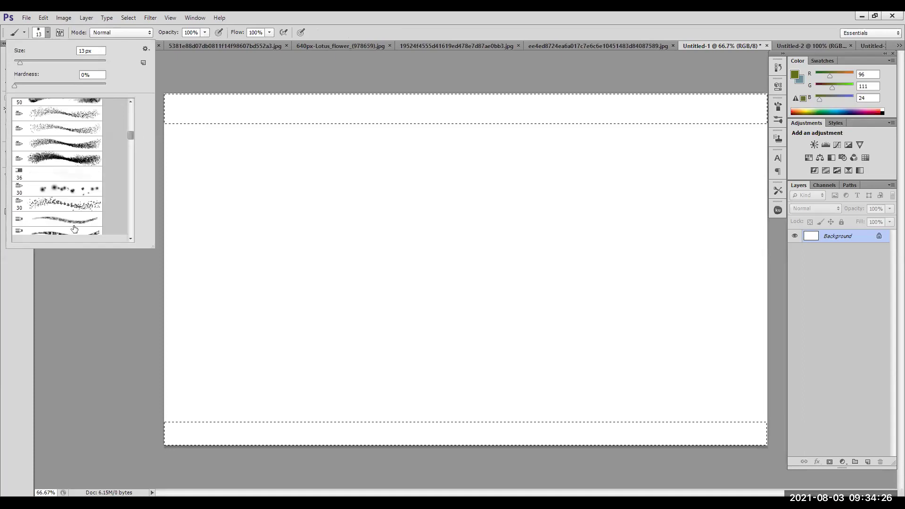
scroll(74, 229, "down", 8)
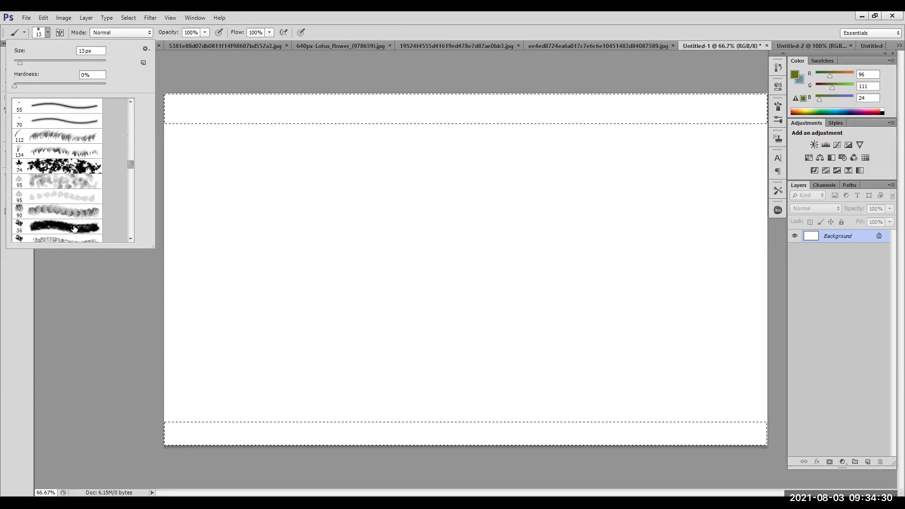
left_click(60, 167)
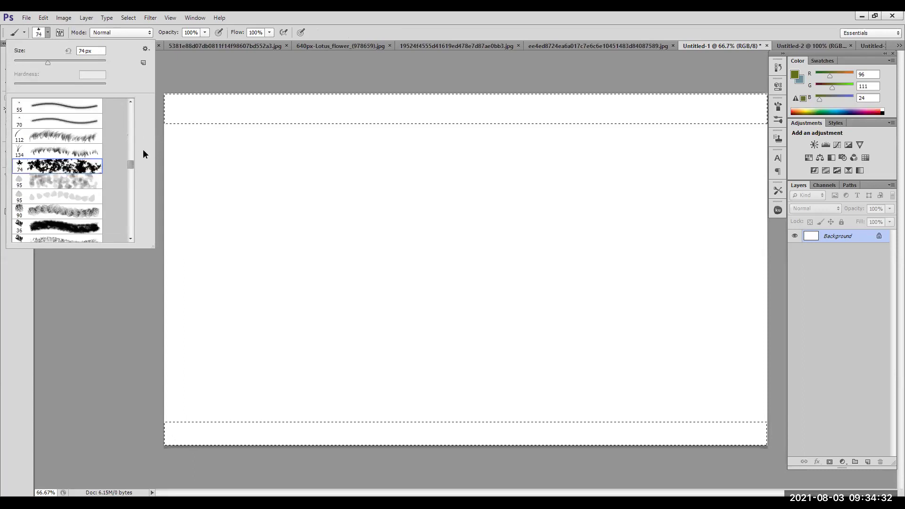
left_click(167, 104)
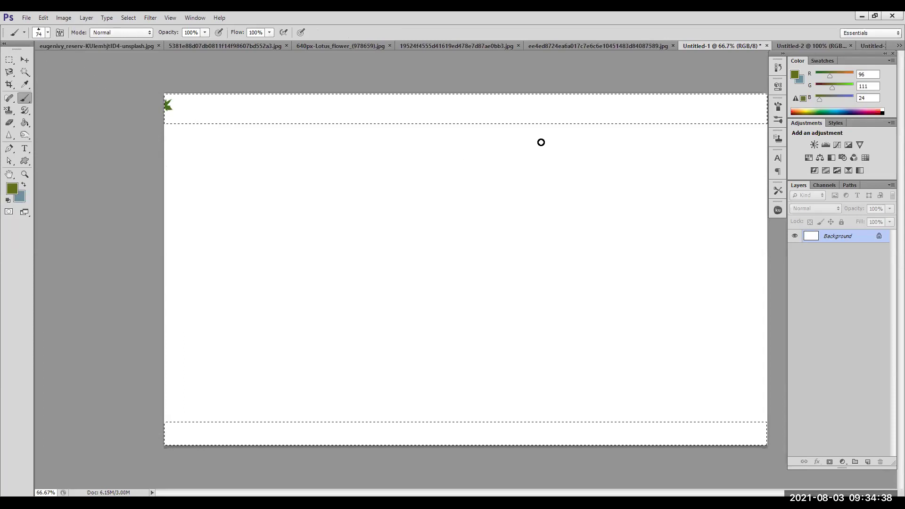
Change the foreground colour to orange, hex e26a29.
key("F6")
left_click(593, 217)
left_click(529, 161)
left_click_drag(530, 155, 554, 129)
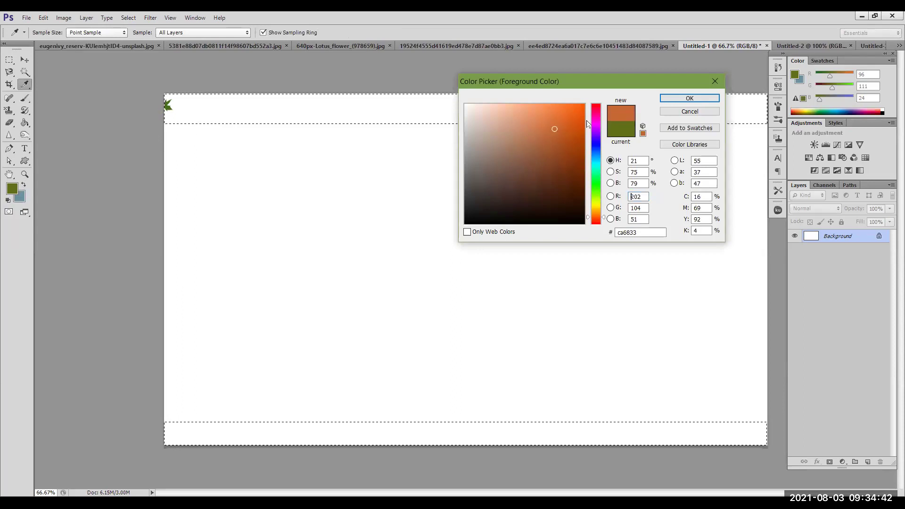
left_click(563, 117)
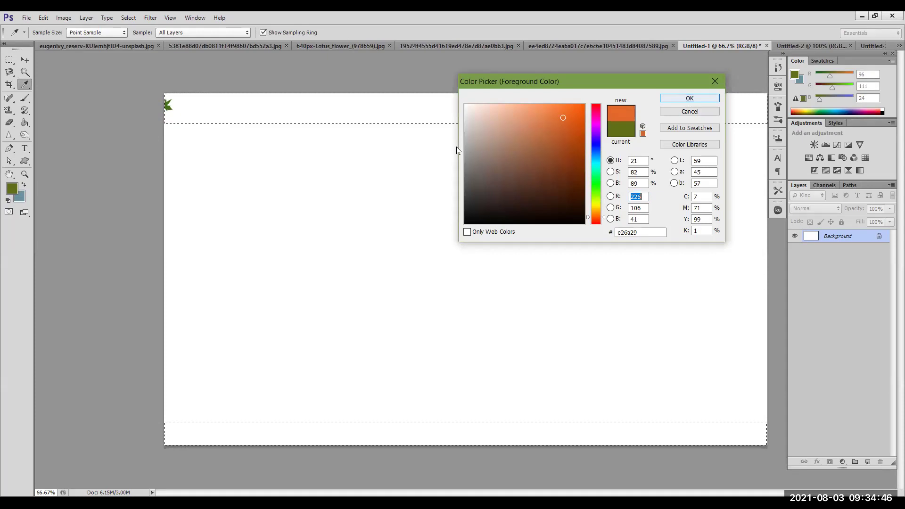
key("Escape")
key("b")
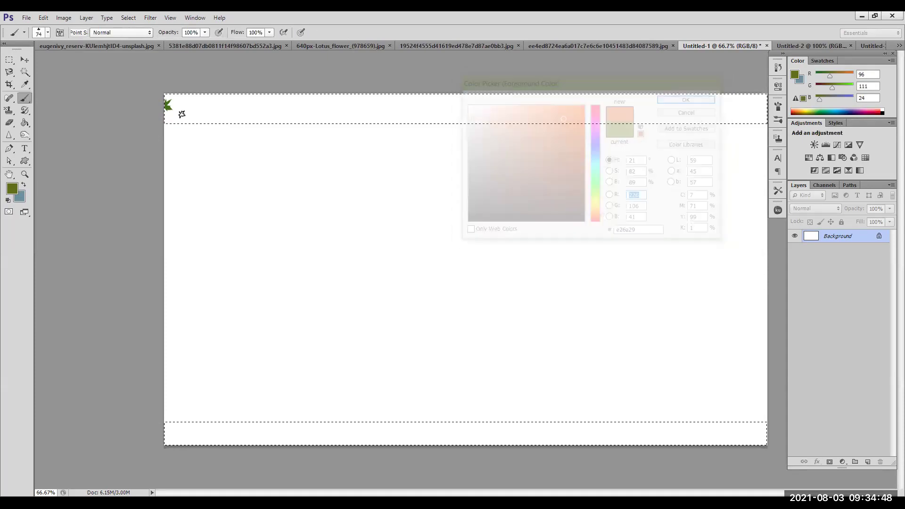
Paint orange maple leaves along both selected strips at the canvas's top and bottom edges.
left_click_drag(176, 103, 207, 112)
mouse_move(263, 128)
left_mouse_down()
mouse_move(319, 147)
mouse_move(407, 119)
mouse_move(554, 113)
mouse_move(654, 92)
left_mouse_up()
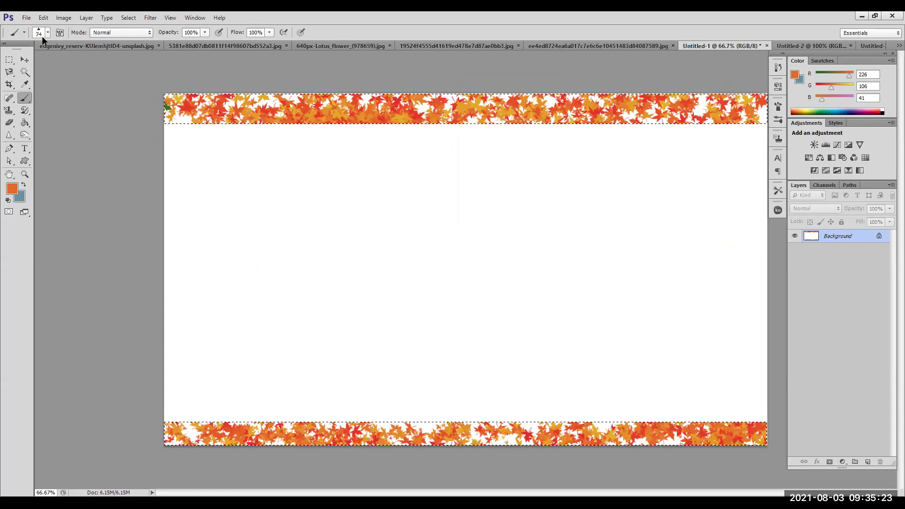
Look through the Brush tool's presets and choose a coarse bristle preset at 74 px.
right_click(53, 179)
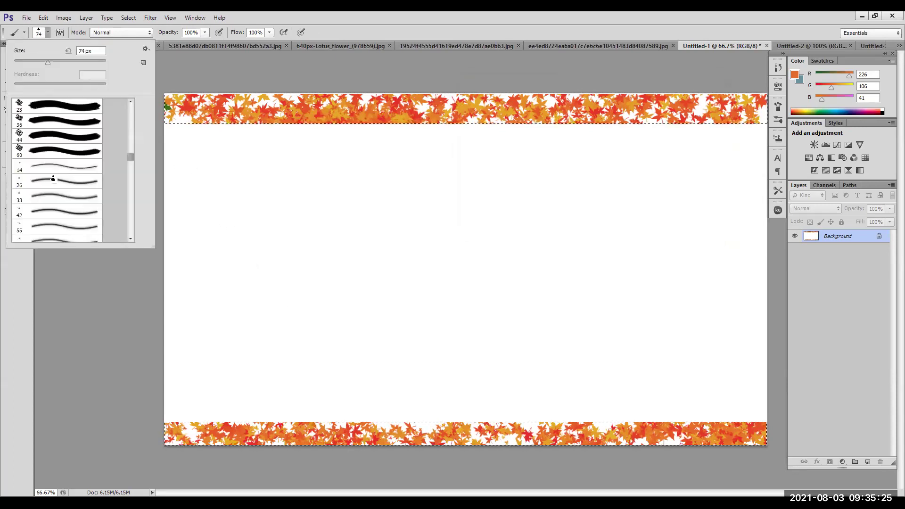
scroll(53, 179, "up", 3)
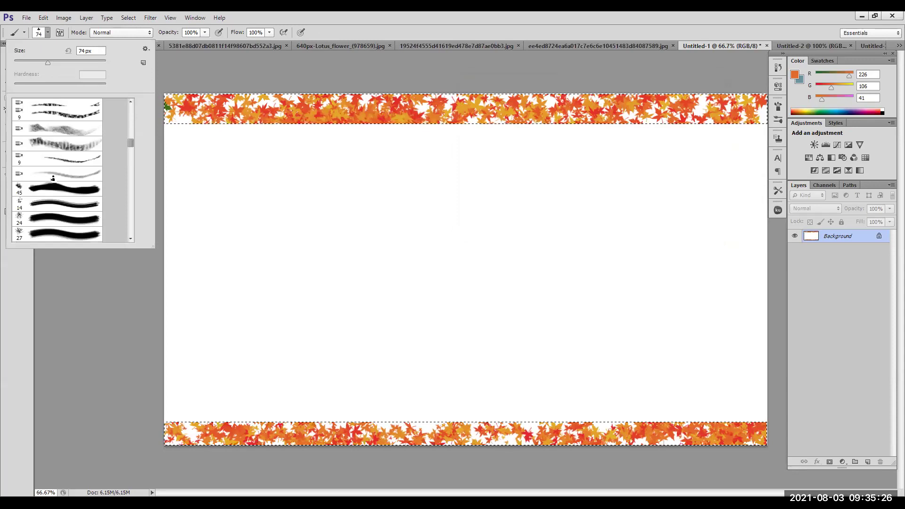
left_click(59, 136)
scroll(59, 137, "up", 3)
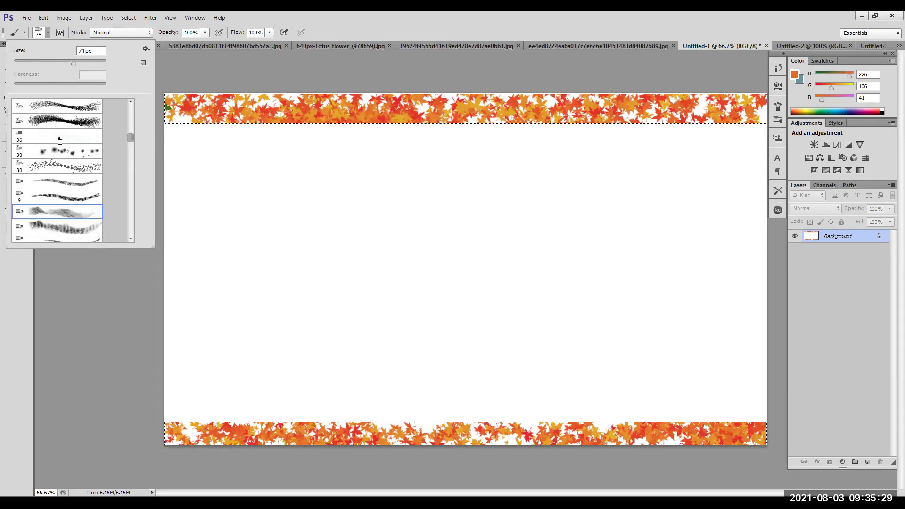
scroll(59, 138, "up", 3)
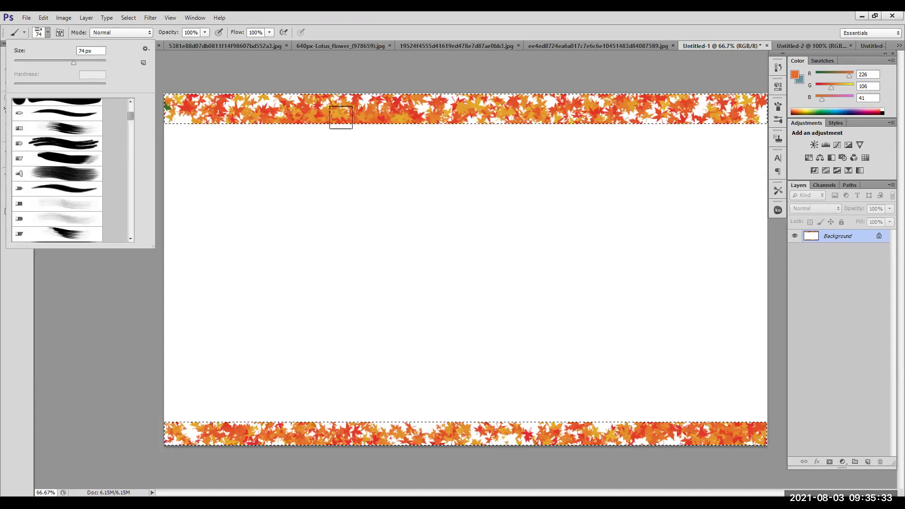
left_click(337, 115)
key("ctrl+d")
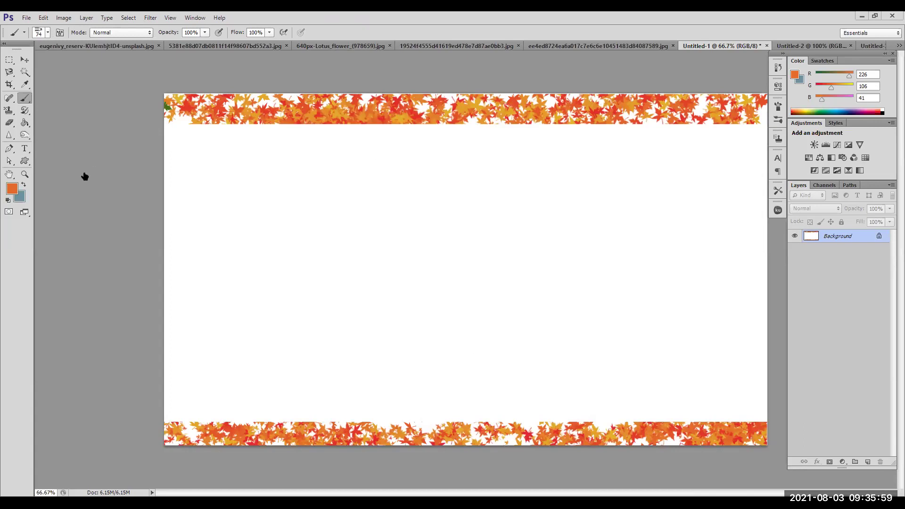
right_click(70, 196)
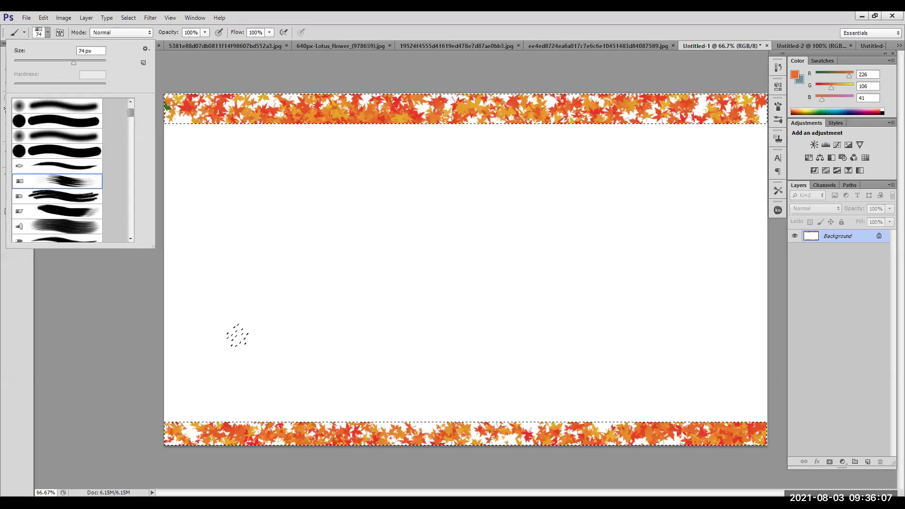
Undo the leaf painting and paint overlapping wavy orange bristle strokes along the selected strips.
key("ctrl+z")
mouse_move(173, 108)
left_mouse_down()
mouse_move(424, 115)
mouse_move(489, 127)
mouse_move(697, 97)
mouse_move(758, 104)
left_mouse_up()
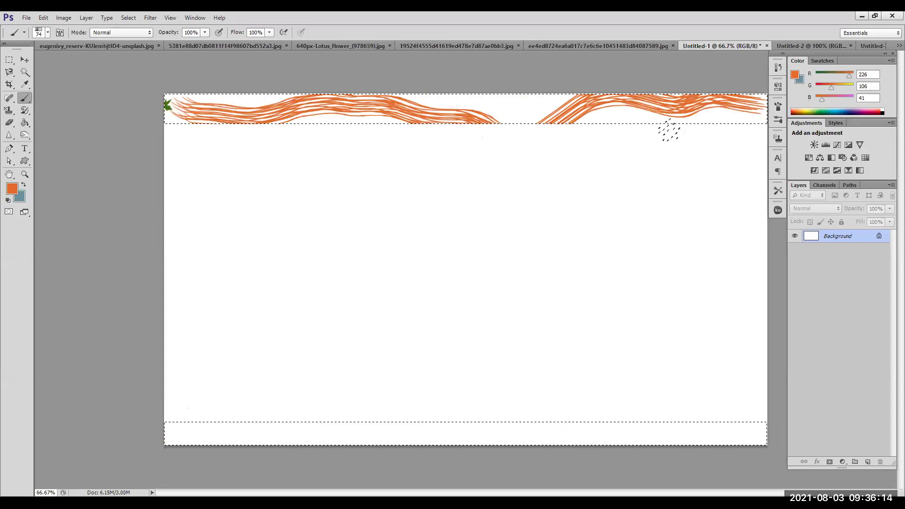
left_click(669, 129, "shift")
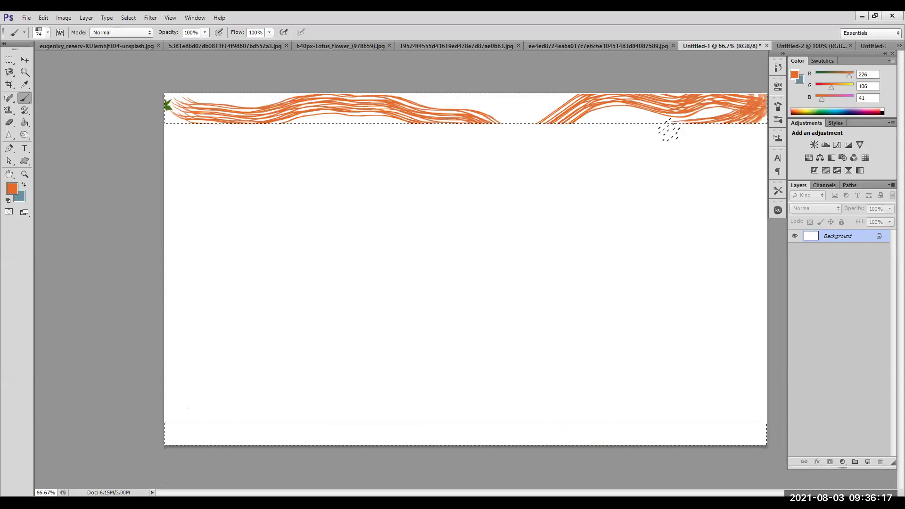
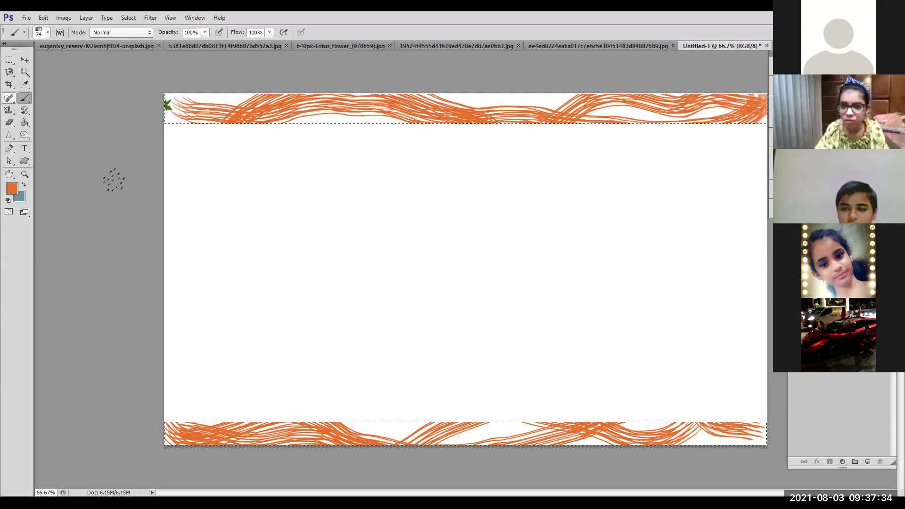
Undo the last bristle stroke in the bottom strip and look over the Step Backward and selection commands.
key("ctrl+z")
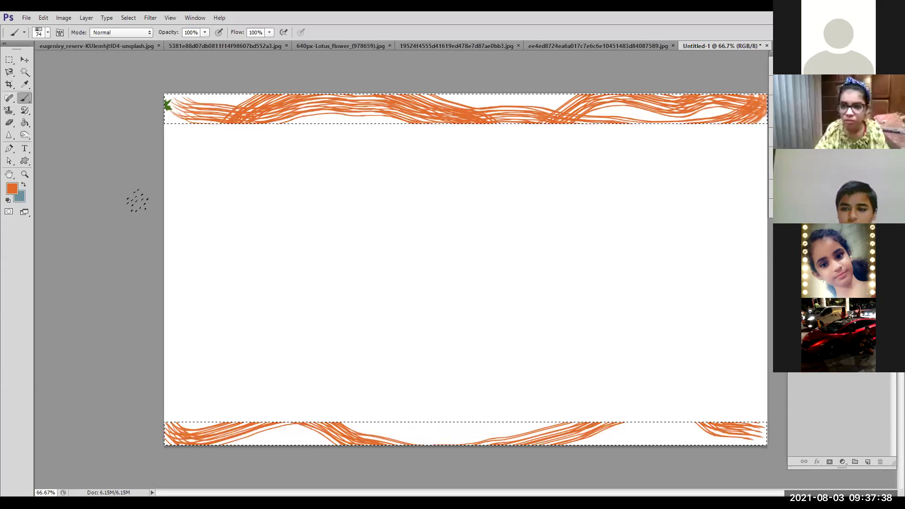
left_click(43, 18)
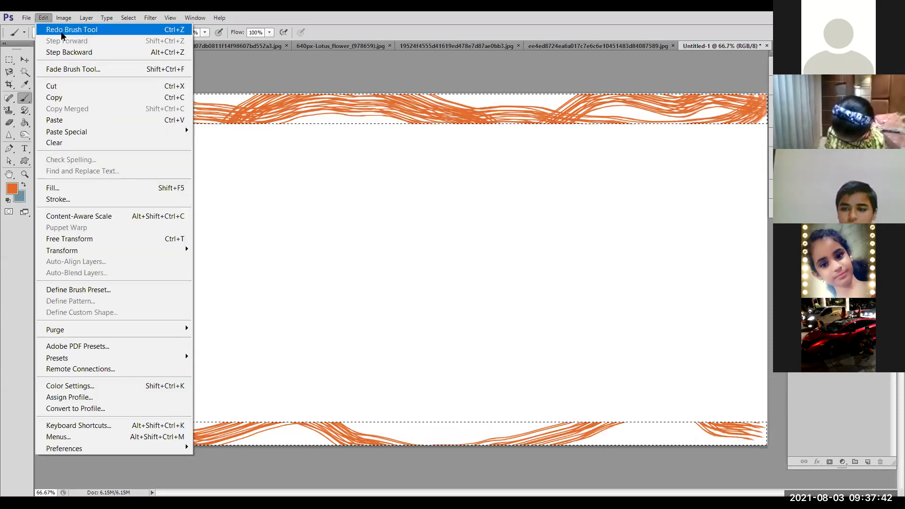
mouse_move(134, 16)
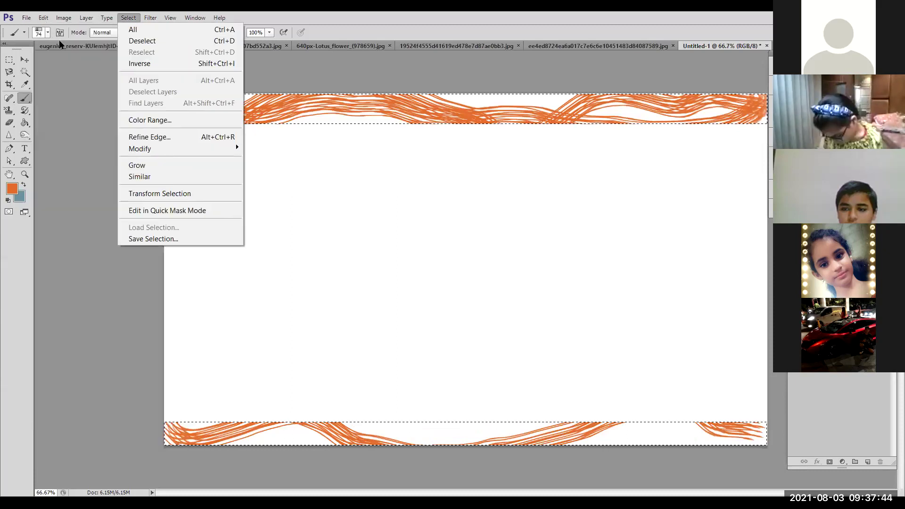
mouse_move(44, 17)
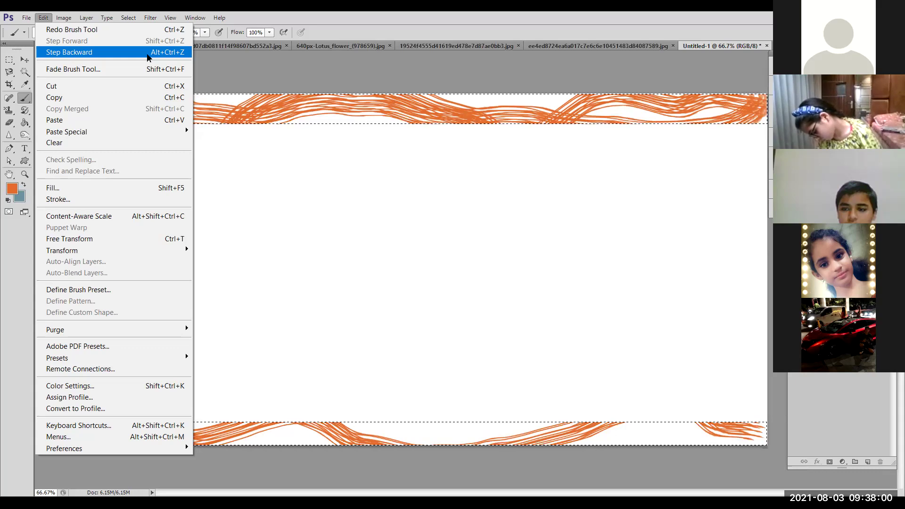
left_click(219, 17)
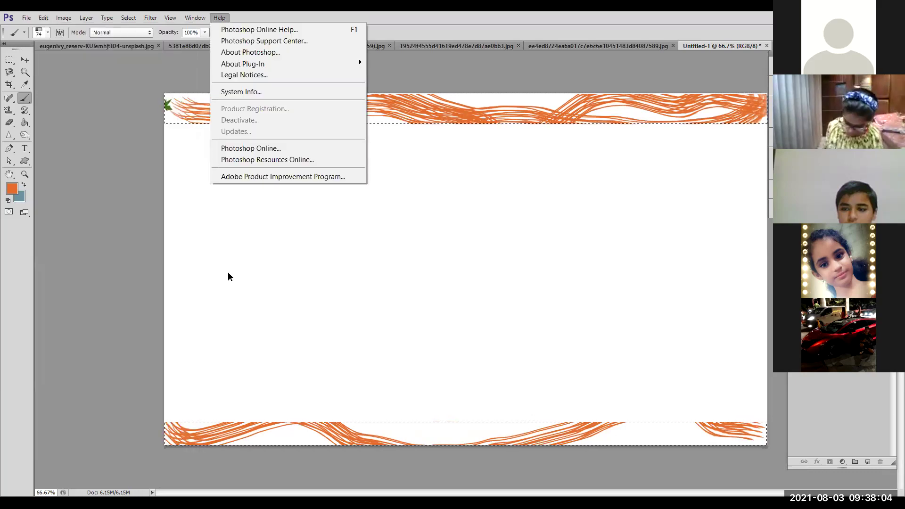
left_click(228, 272)
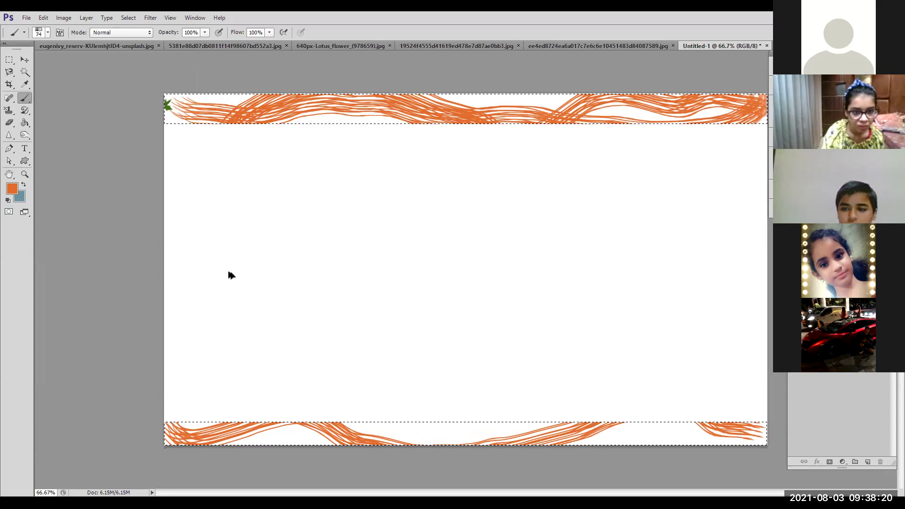
Delete the painted contents of both selected strips and deselect.
key("Delete")
key("ctrl+d")
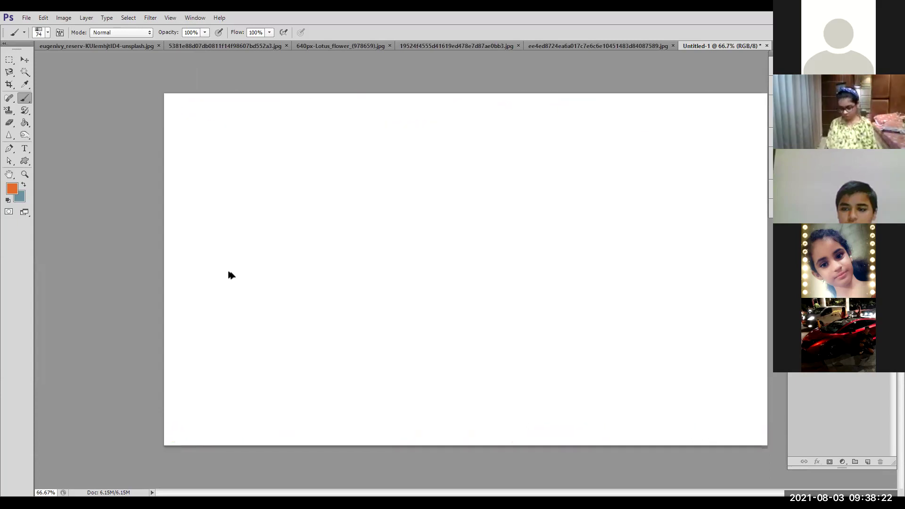
Select a large rectangle inset from the canvas edges with the Rectangular Marquee tool and invert the selection into a border frame.
left_click(9, 59)
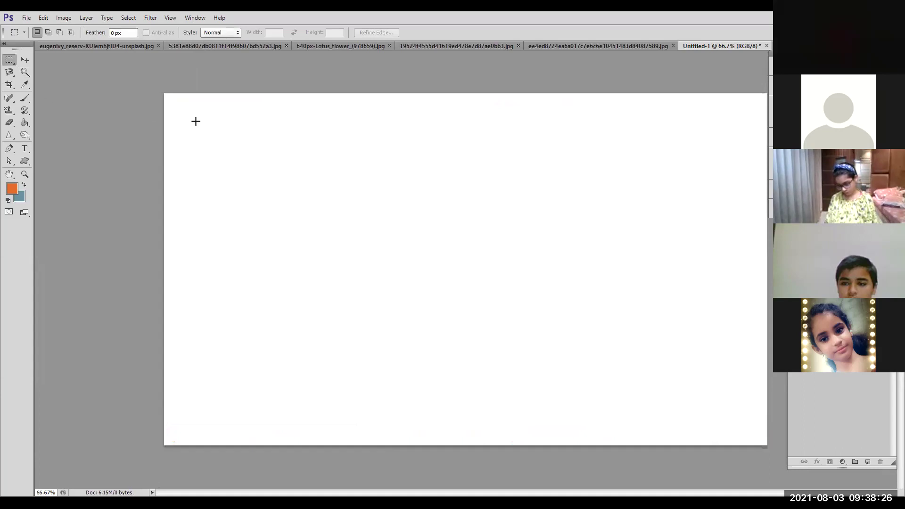
left_click_drag(197, 128, 727, 412)
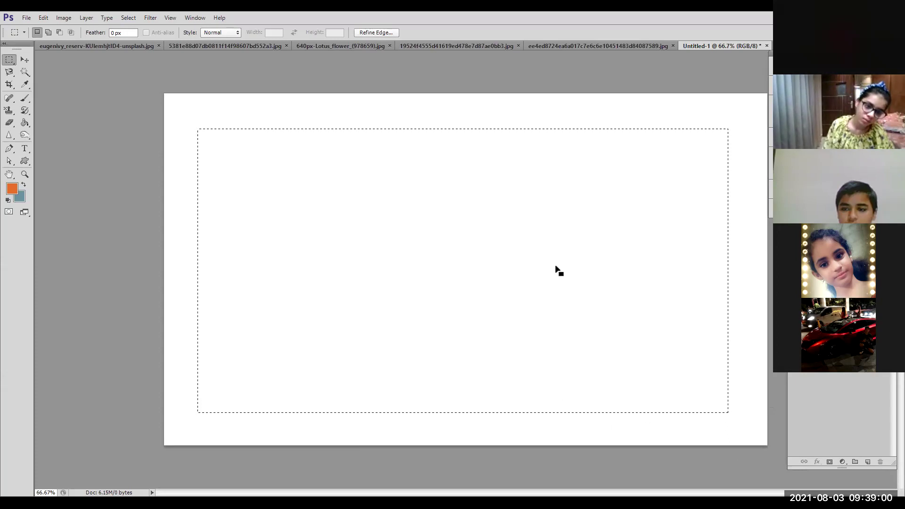
left_click(125, 18)
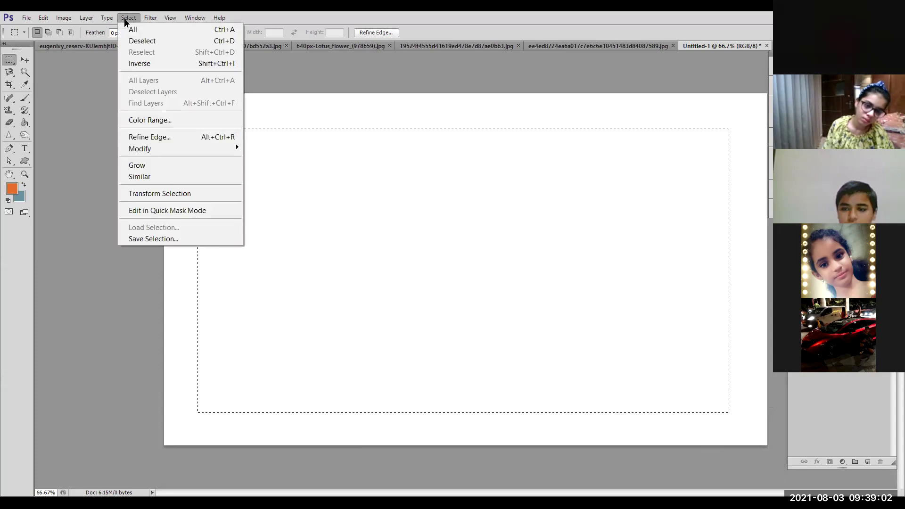
left_click(148, 64)
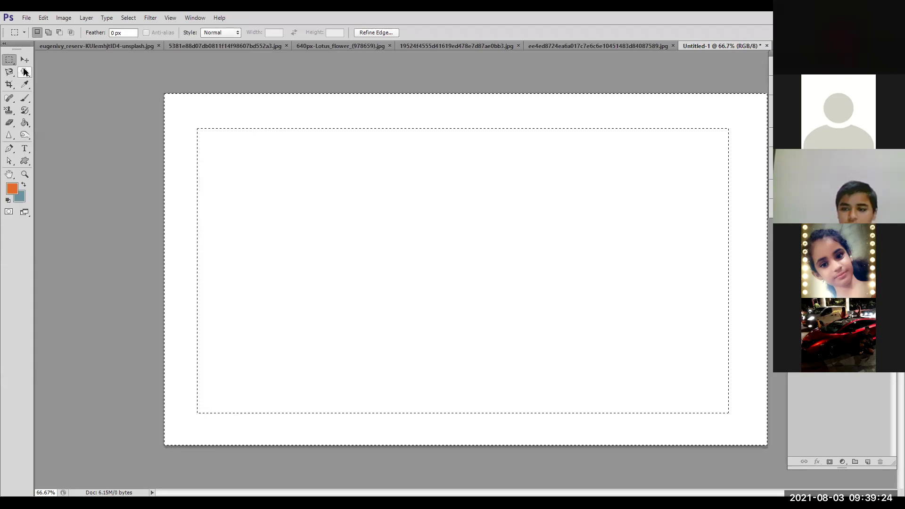
Switch to the Brush tool and choose the 95 px scattered leaf preset directly after the 74 px maple leaf.
left_click(24, 101)
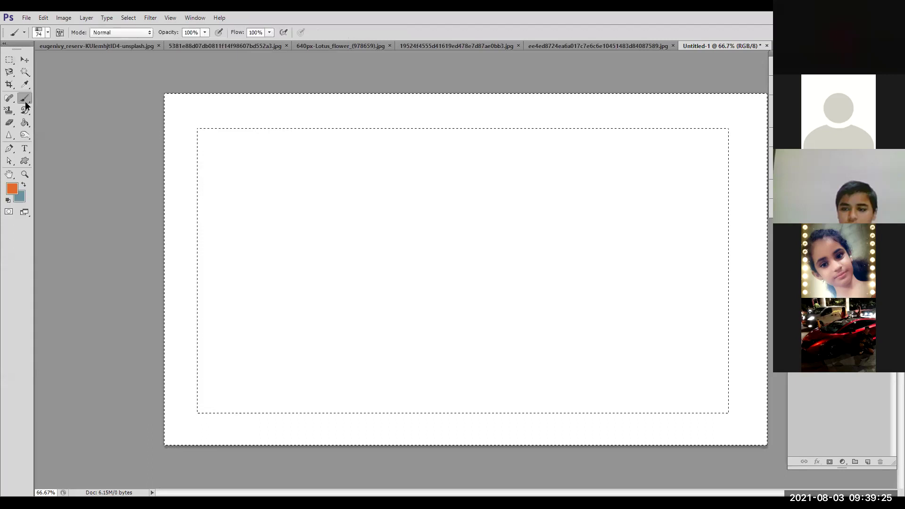
left_click(48, 33)
scroll(50, 192, "down", 5)
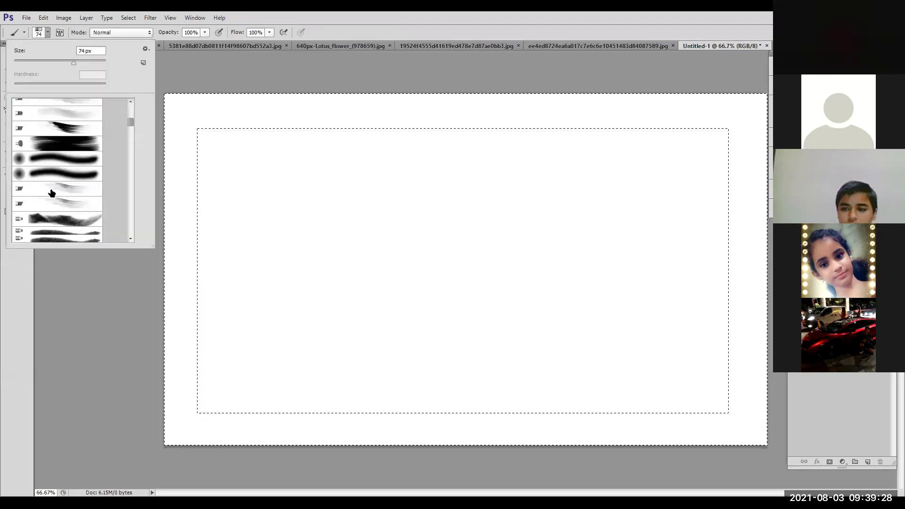
scroll(51, 193, "down", 5)
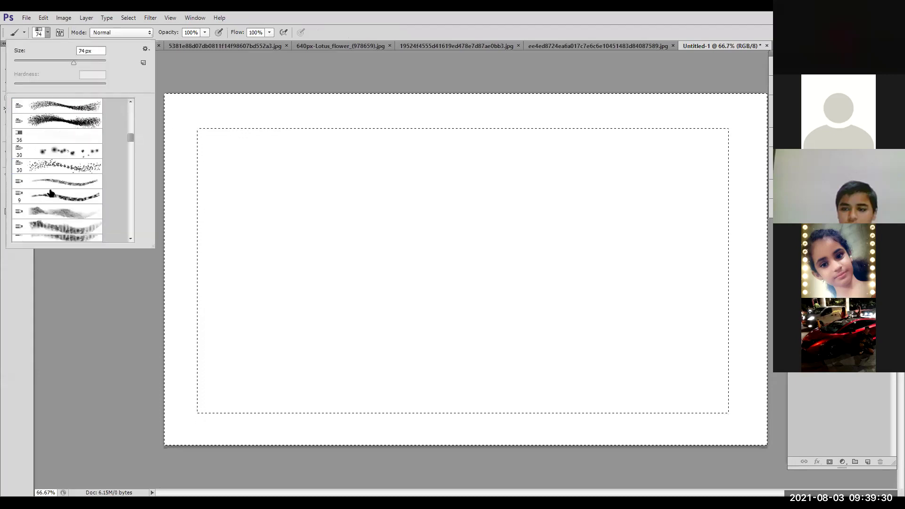
scroll(50, 201, "down", 5)
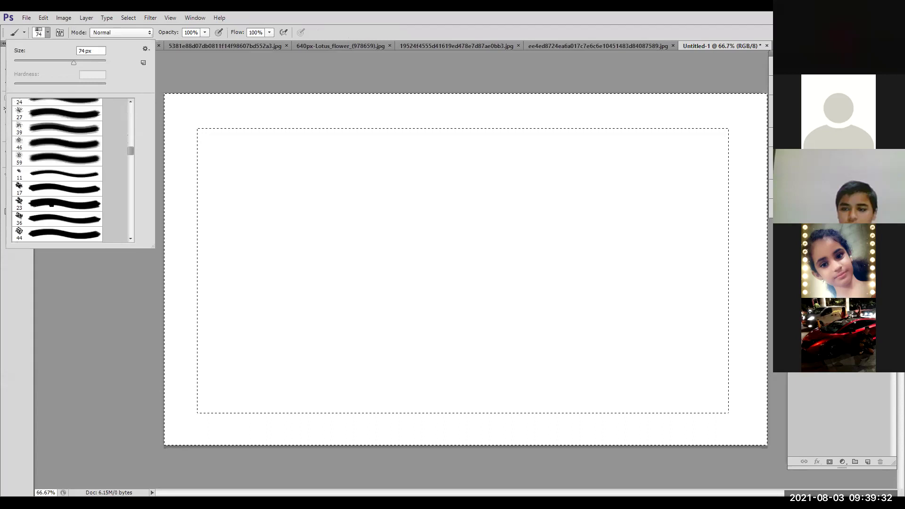
scroll(50, 201, "down", 5)
left_click(93, 198)
left_click(8, 295)
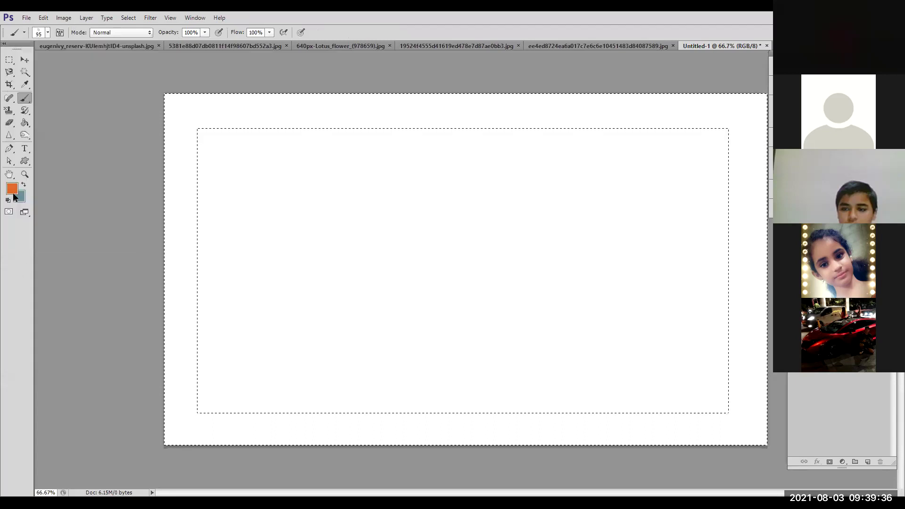
Set the foreground colour to green, hex 20b832.
left_click(590, 181)
left_click(564, 137)
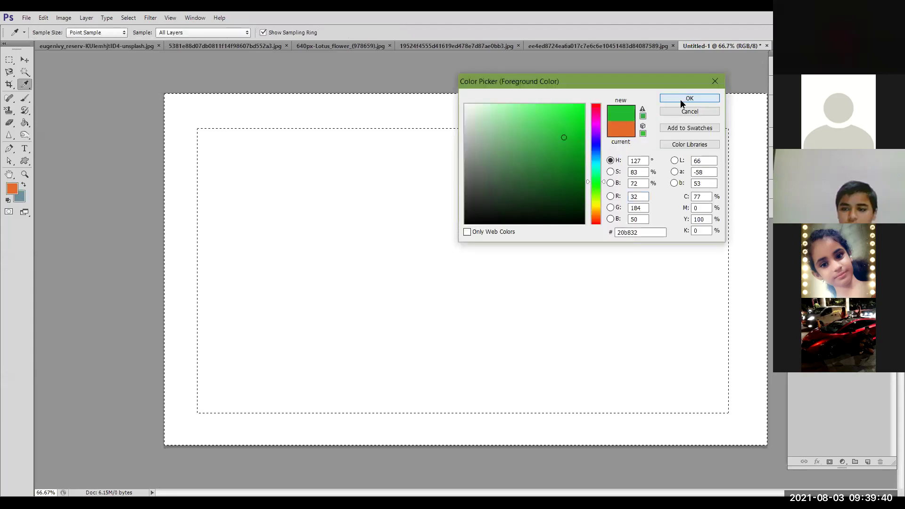
left_click(680, 100)
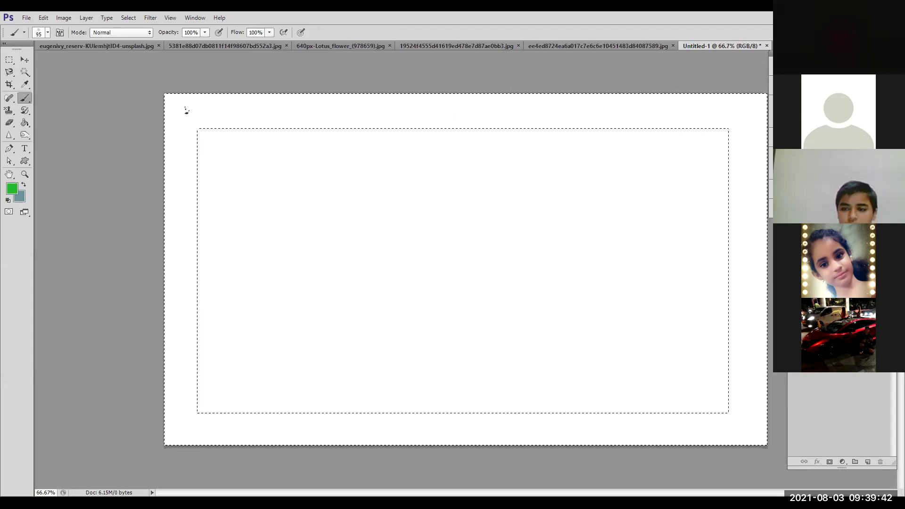
Stamp a few pale green leaves in the upper-left corner of the selected frame.
left_click(181, 102)
left_click(221, 103)
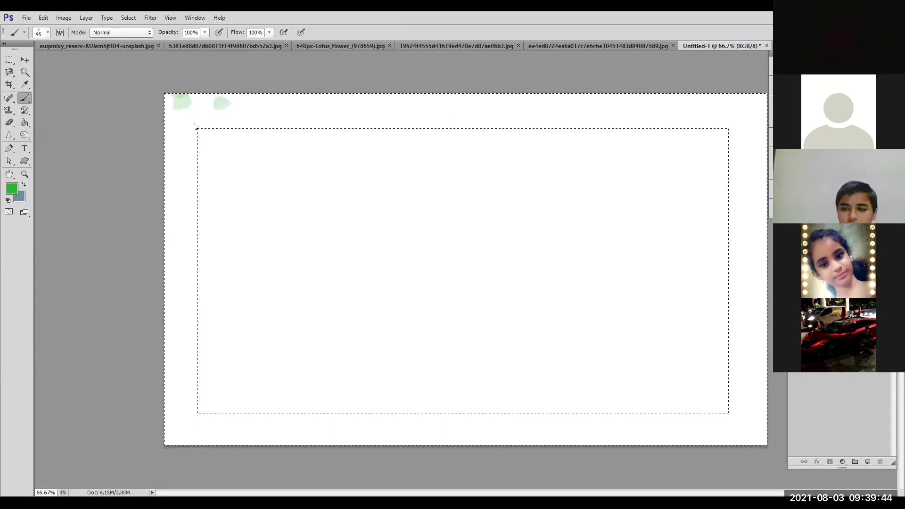
left_click(220, 111)
left_click(195, 99)
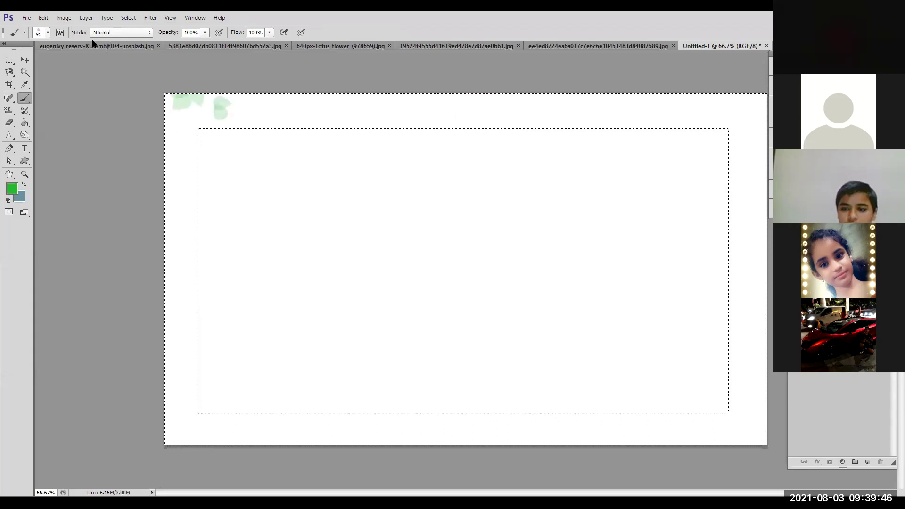
Increase the leaf brush size to 176 px and paint green leaves around all four sides of the selected frame.
left_click(48, 32)
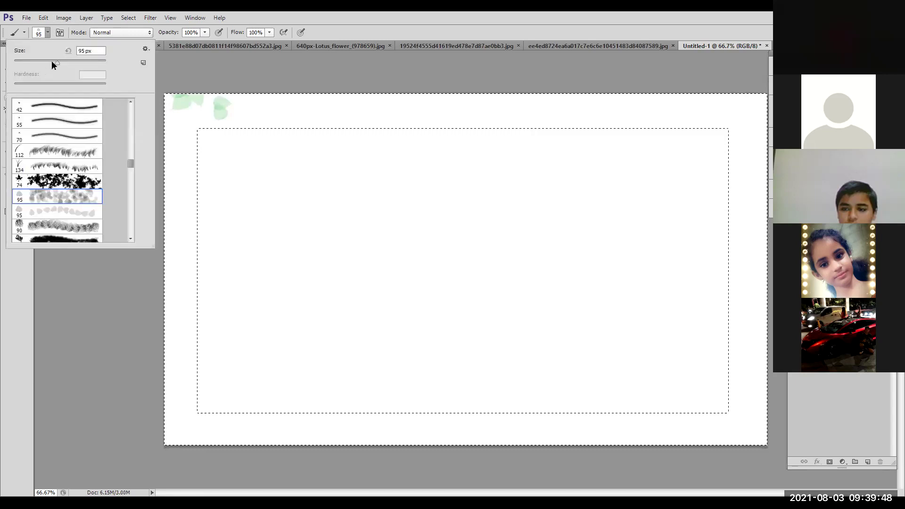
left_click_drag(57, 61, 78, 61)
left_click(176, 117)
mouse_move(176, 116)
left_mouse_down()
mouse_move(175, 279)
mouse_move(195, 333)
mouse_move(196, 411)
mouse_move(218, 427)
mouse_move(657, 401)
mouse_move(754, 337)
mouse_move(752, 290)
mouse_move(707, 180)
mouse_move(710, 129)
mouse_move(733, 100)
mouse_move(434, 134)
left_mouse_up()
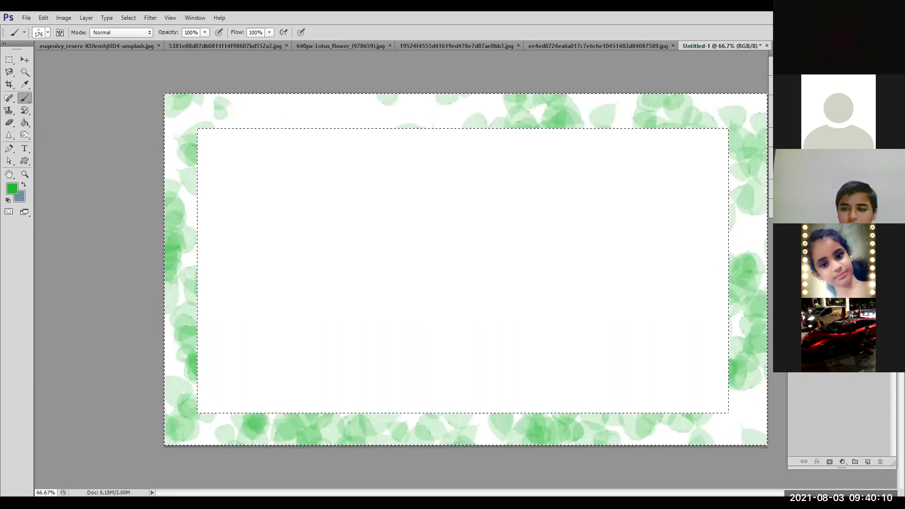
Finish covering the gaps in the selected frame with green leaves and deselect it.
key("ctrl+j")
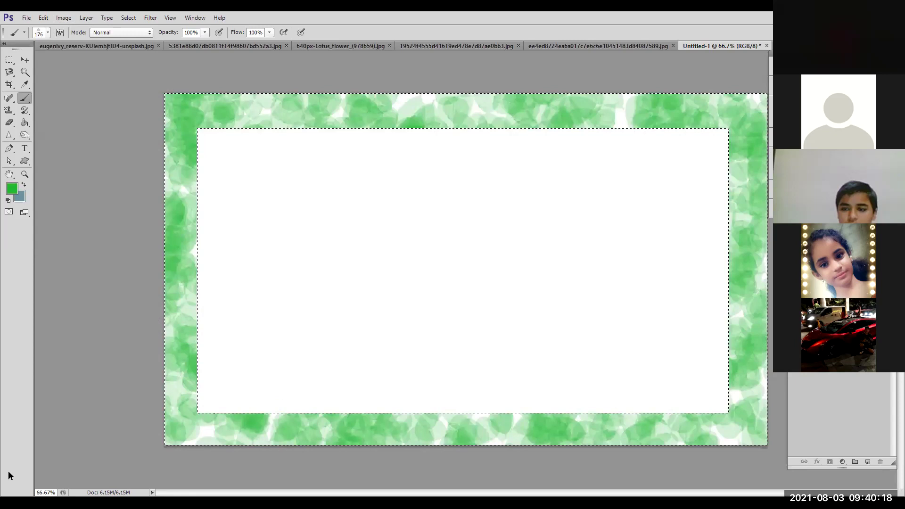
key("ctrl+d")
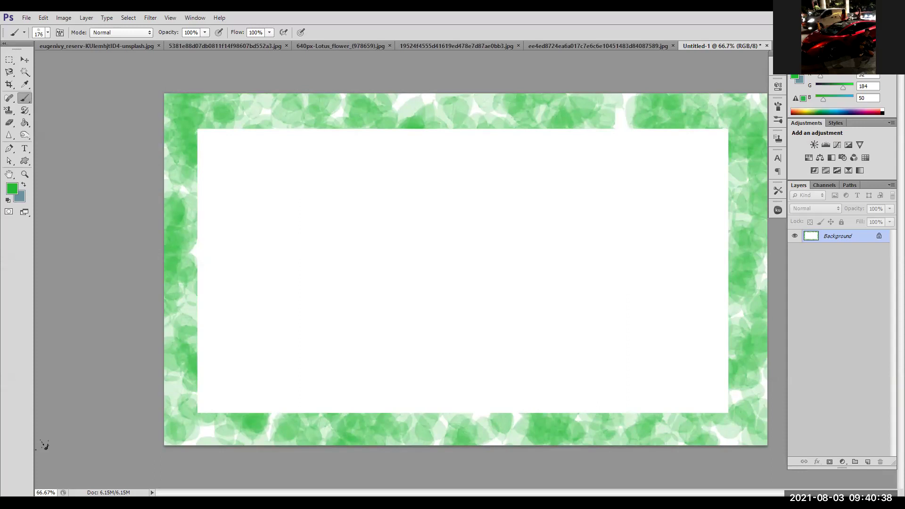
Switch to the open black-and-white photo of the woman in front of a tall building.
left_click(83, 44)
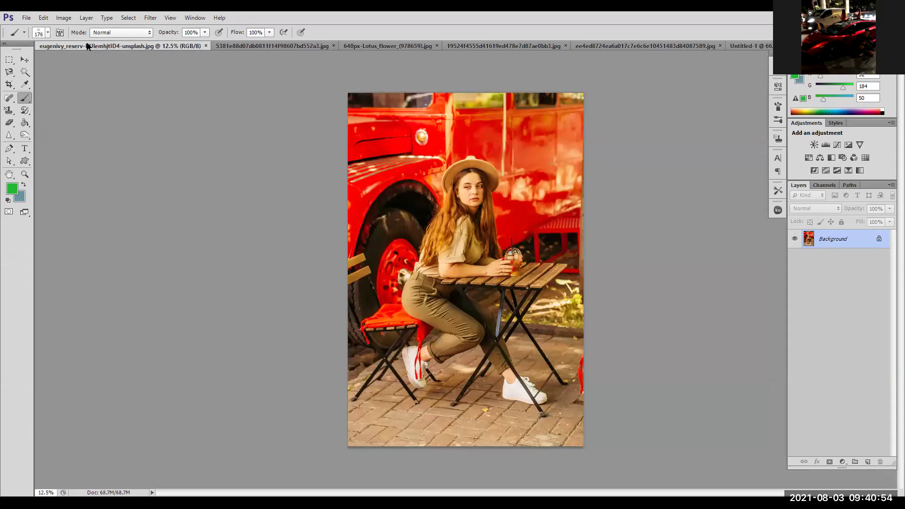
left_click(383, 44)
left_click(137, 47)
left_click(779, 46)
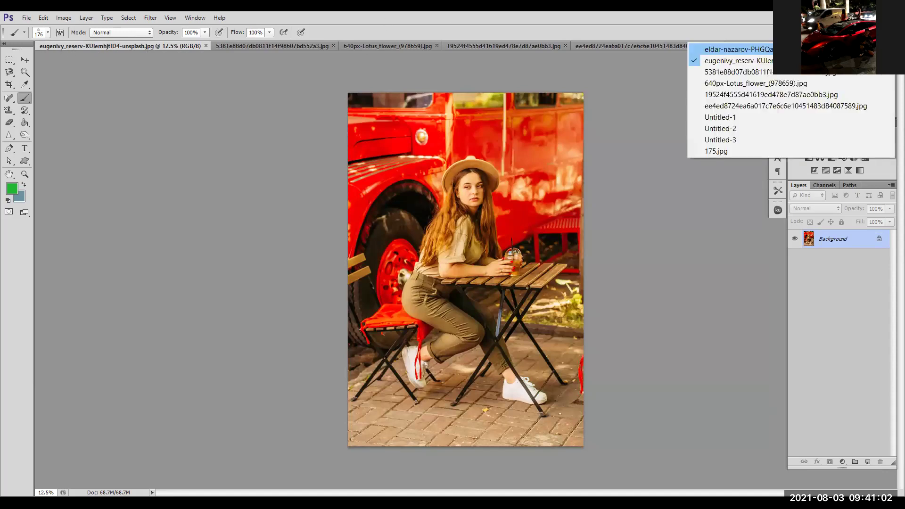
key("Return")
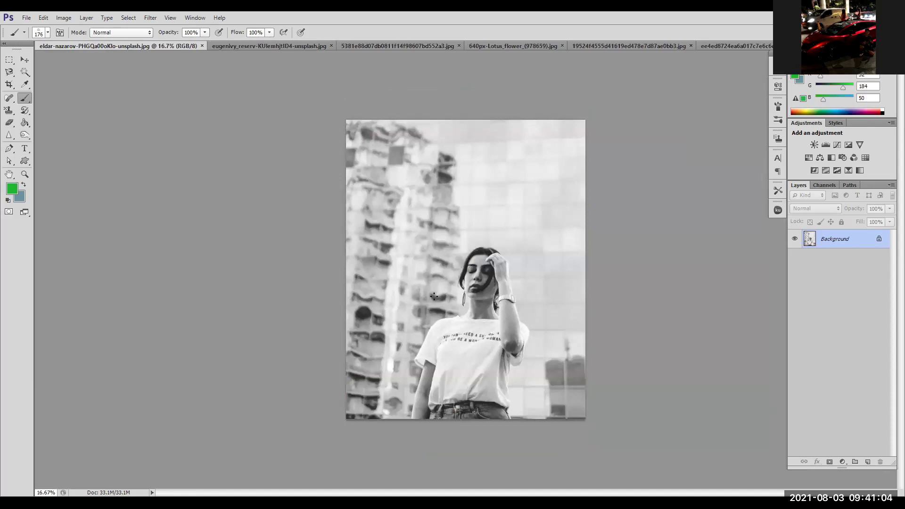
Set the foreground colour to a very dark grey-green with G 46 and B 41.
key("i")
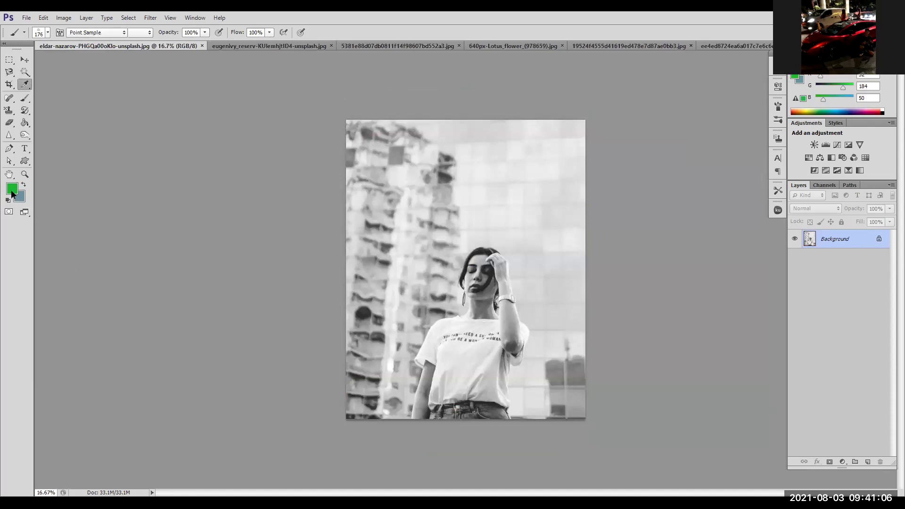
left_click(11, 193)
left_click(480, 202)
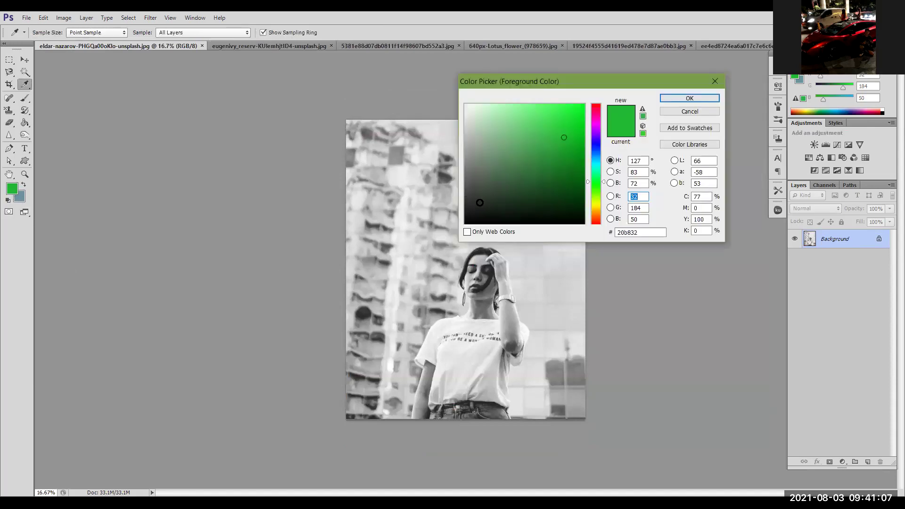
left_click(694, 95)
key("b")
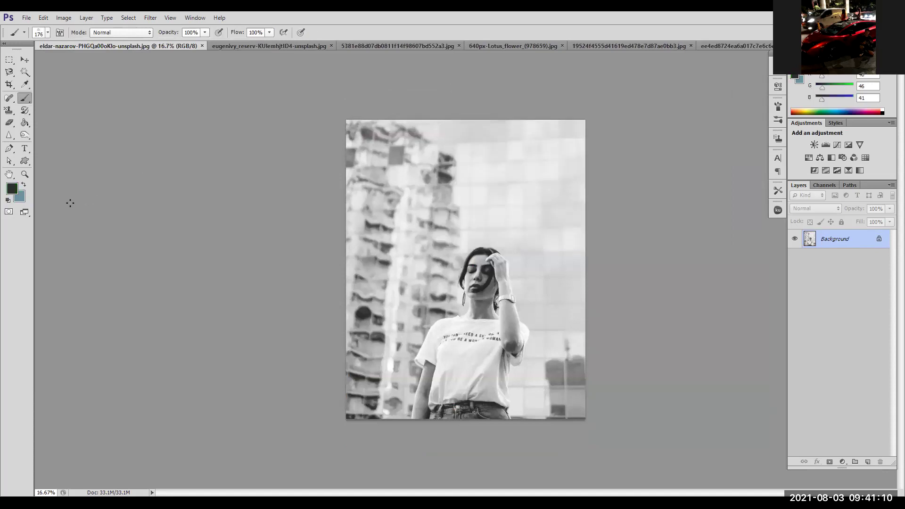
Set the background colour to a very pale, almost white blue.
left_click(22, 196)
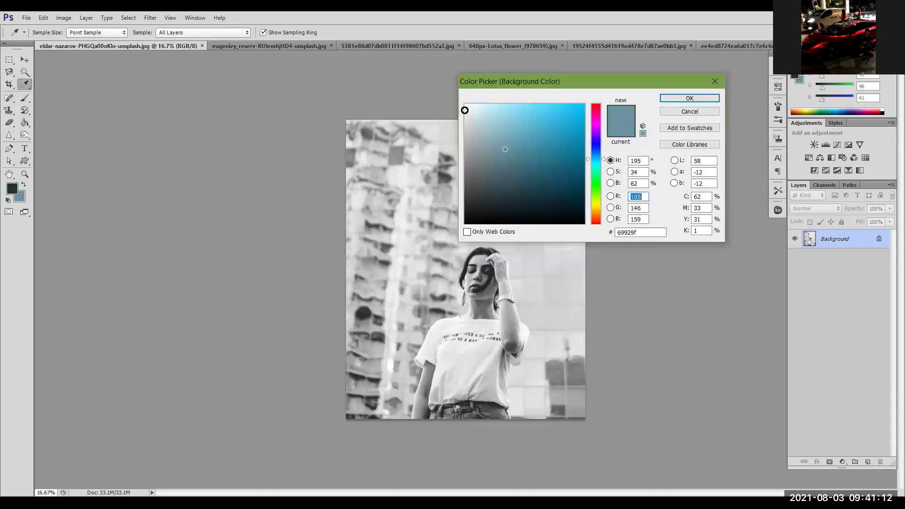
left_click(468, 110)
left_click(679, 97)
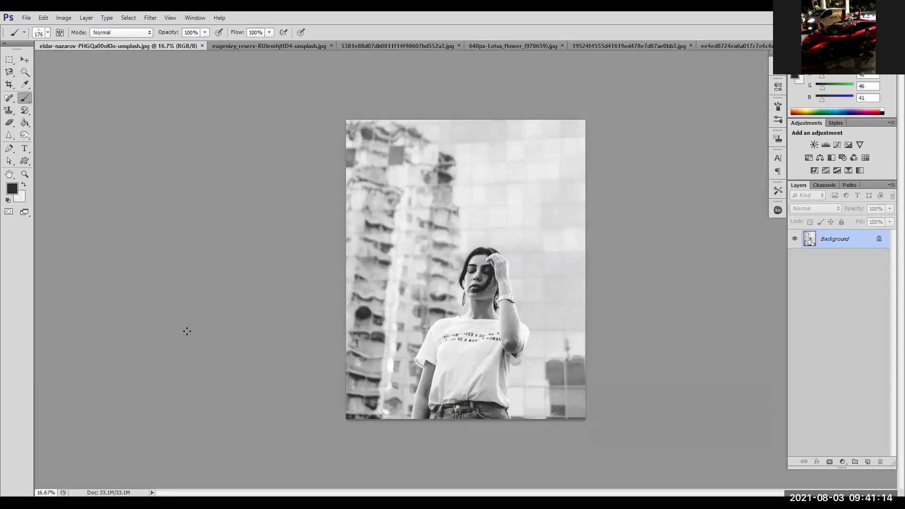
Draw a large elliptical marquee around the woman, centre it on her and invert the selection.
left_click(10, 61)
left_click_drag(15, 63, 39, 70)
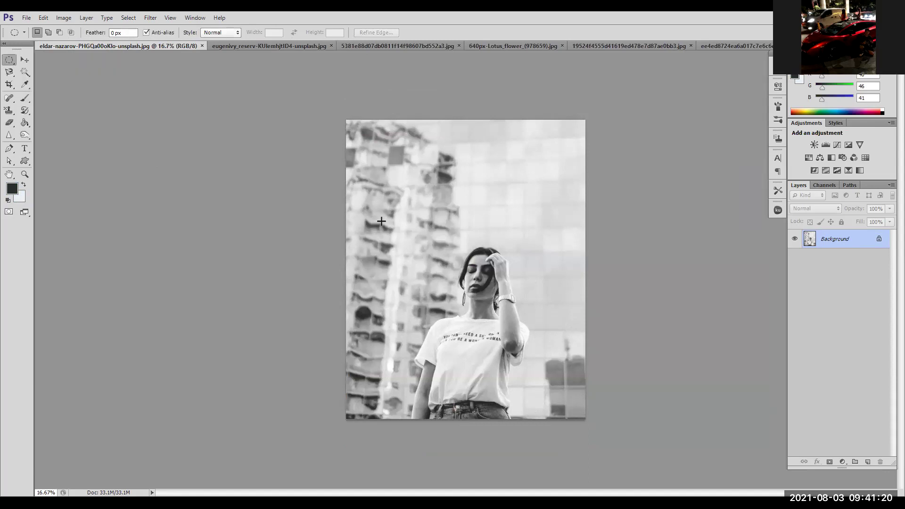
left_click_drag(370, 203, 550, 438)
left_click_drag(553, 375, 551, 367)
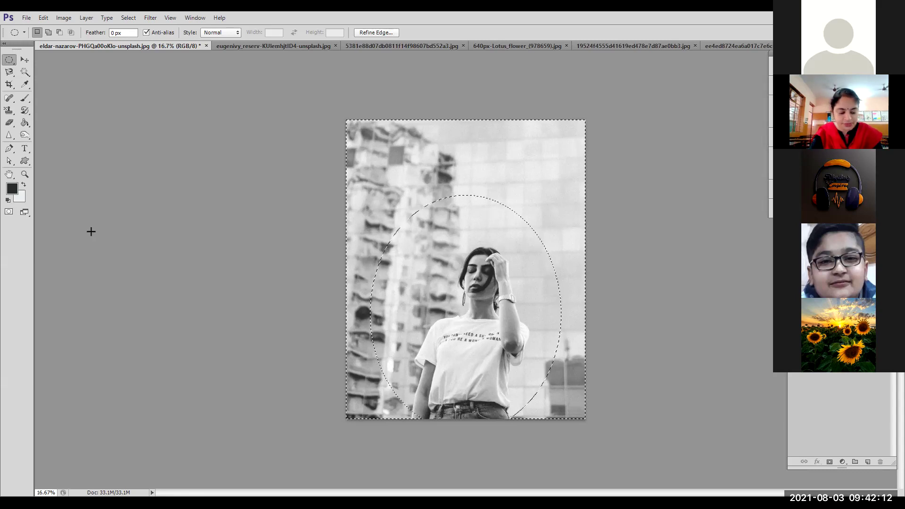
Try filling the area outside the ellipse with the background and foreground colours, and undo the fills.
key("Delete")
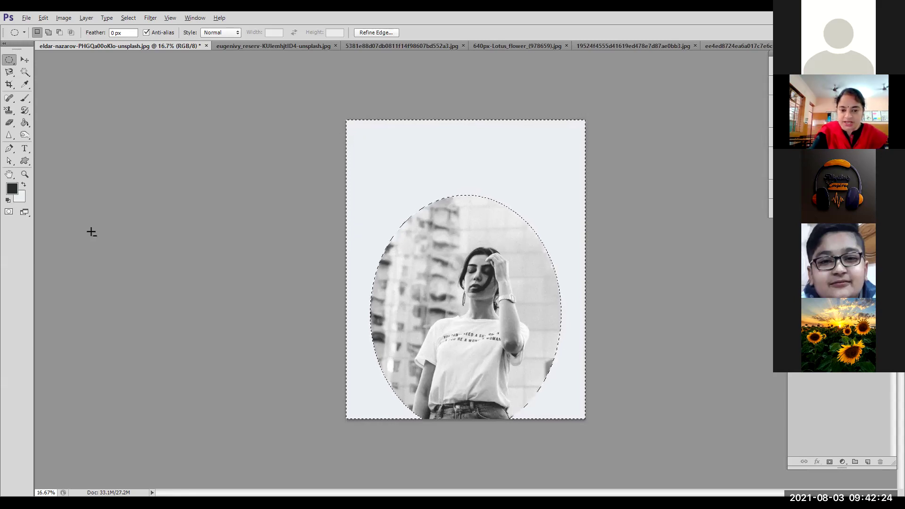
key("alt+BackSpace")
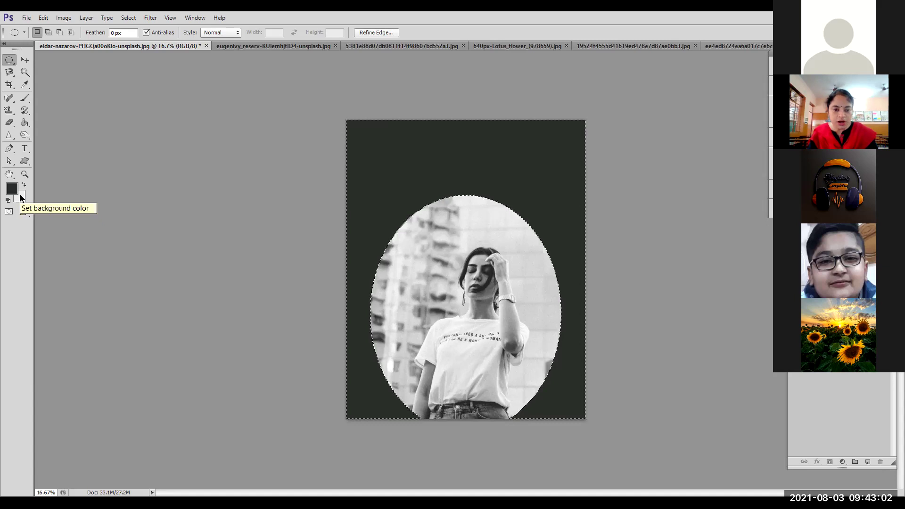
key("ctrl+BackSpace")
key("ctrl+alt+z")
key("ctrl+alt+z")
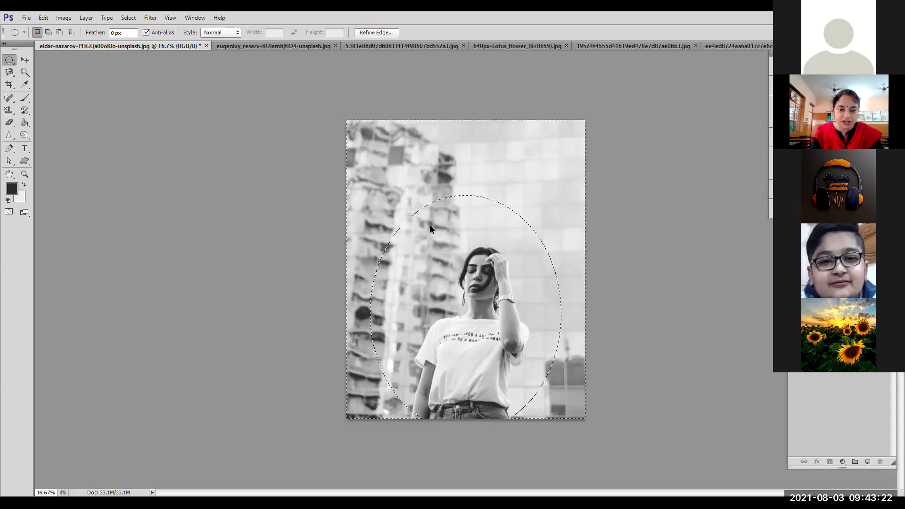
Feather the inverted selection by 500 pixels, fill it with the dark foreground colour and deselect.
right_click(398, 198)
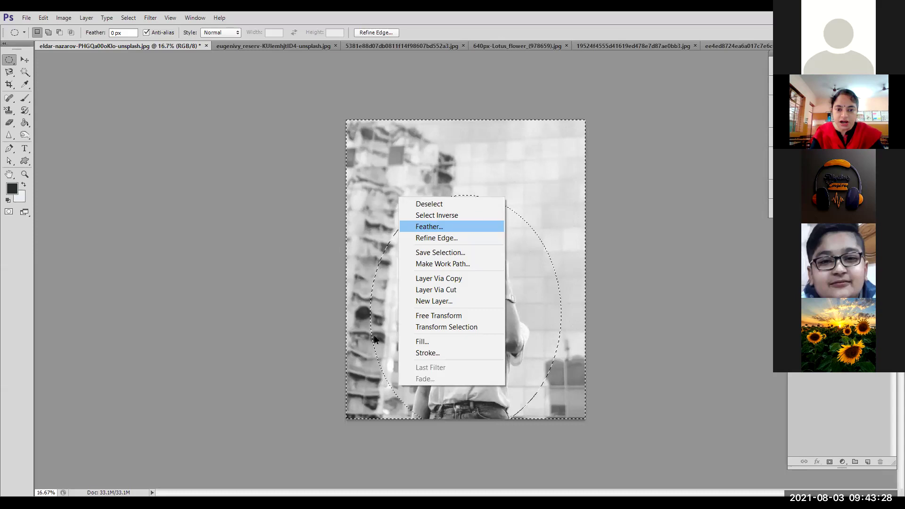
left_click(424, 227)
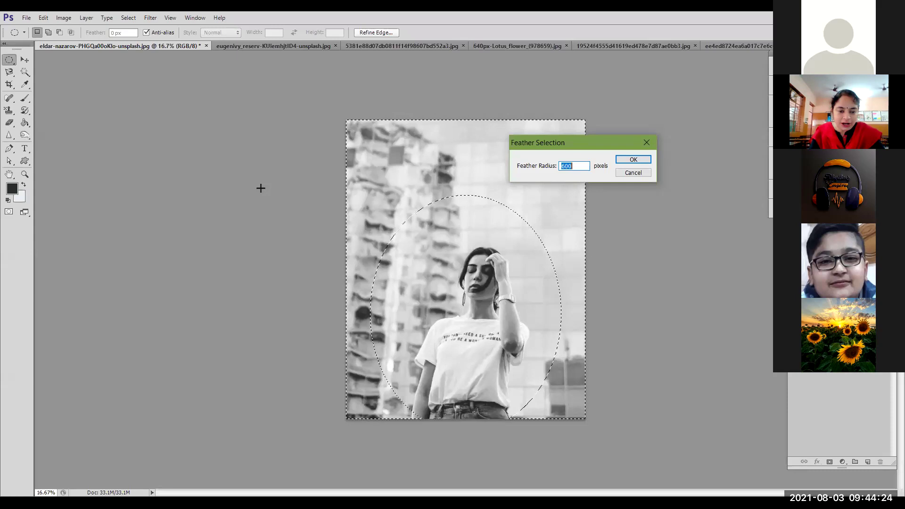
key("Return")
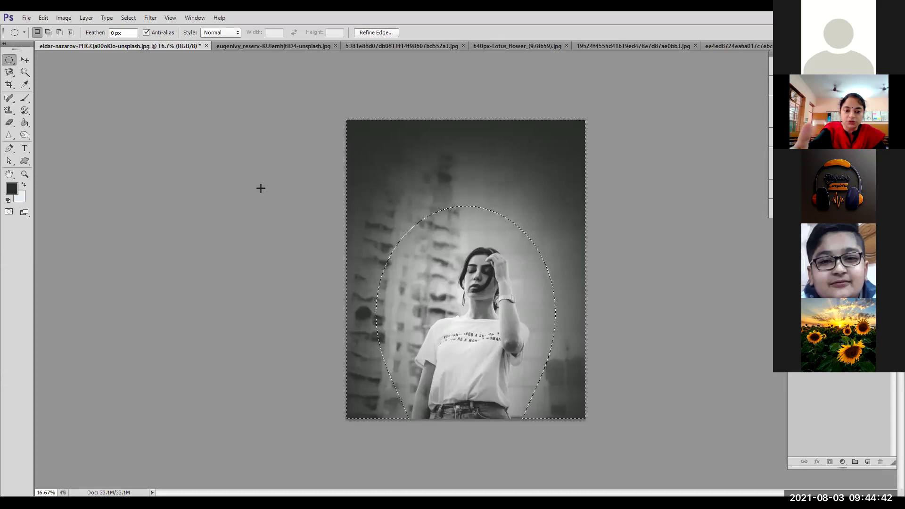
left_click(564, 257)
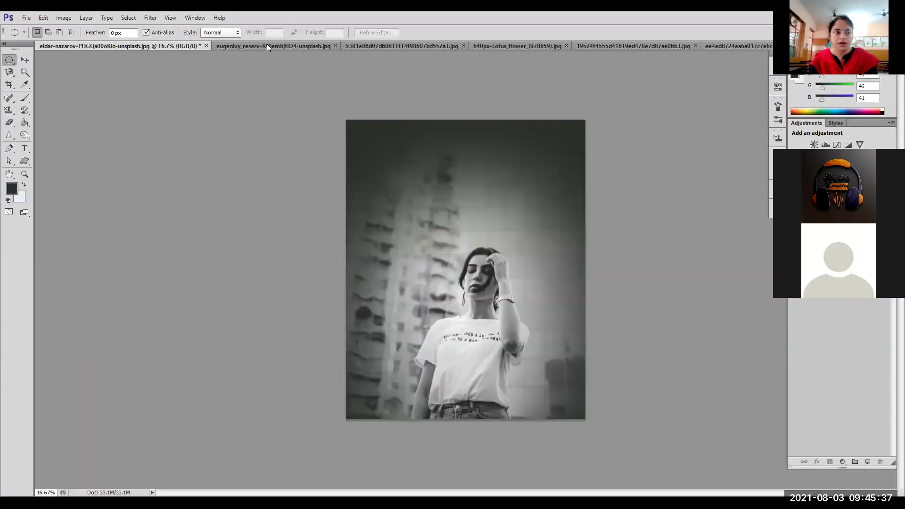
In the photo of the woman beside the red vehicle, draw an elliptical marquee around her and invert the selection.
left_click(254, 46)
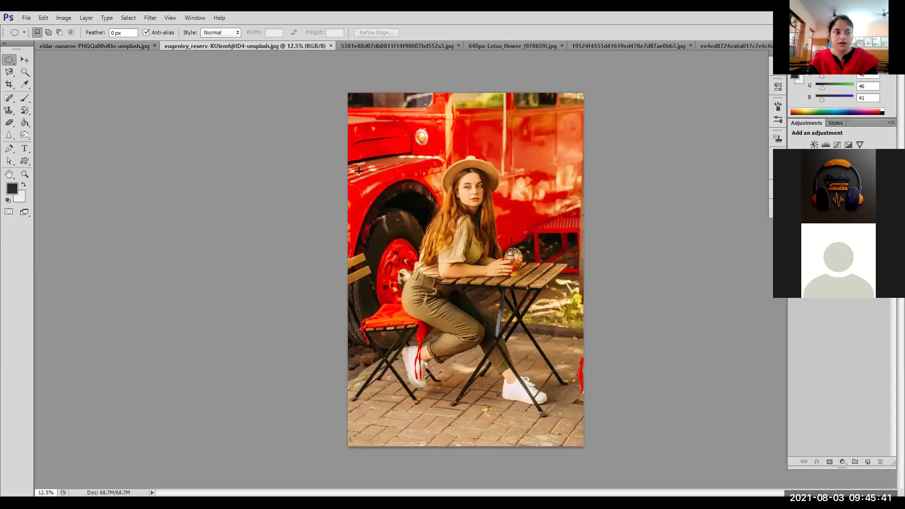
left_click_drag(375, 136, 580, 453)
left_click_drag(383, 332, 369, 334)
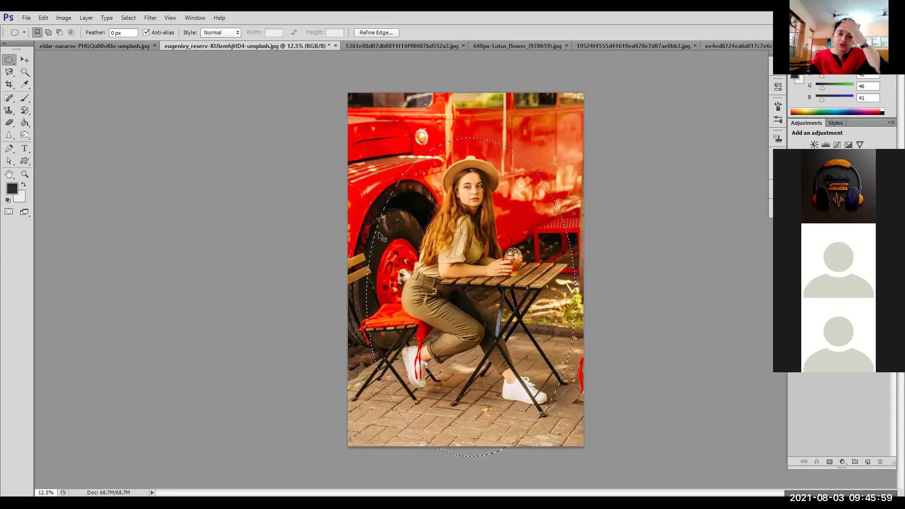
key("ctrl+shift+i")
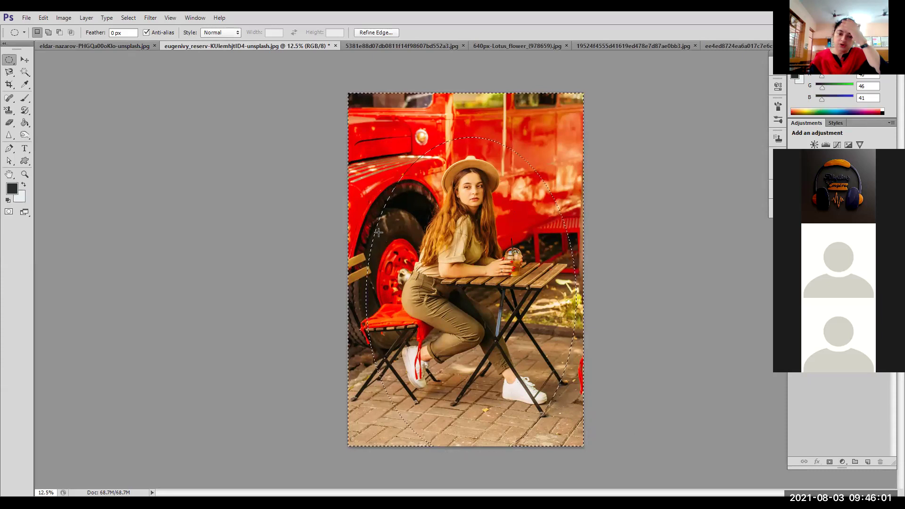
Set the foreground colour to tan, hex be9a6c.
left_click(11, 189)
left_click(574, 138)
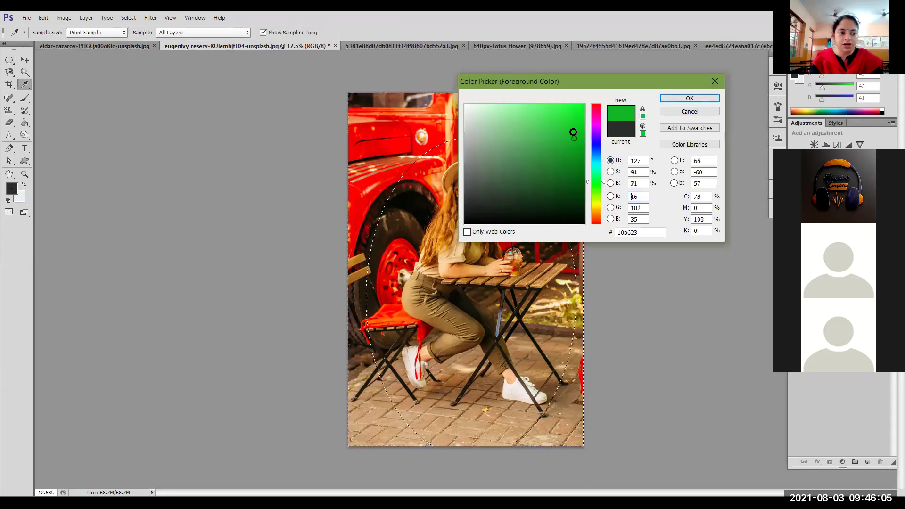
left_click(573, 262)
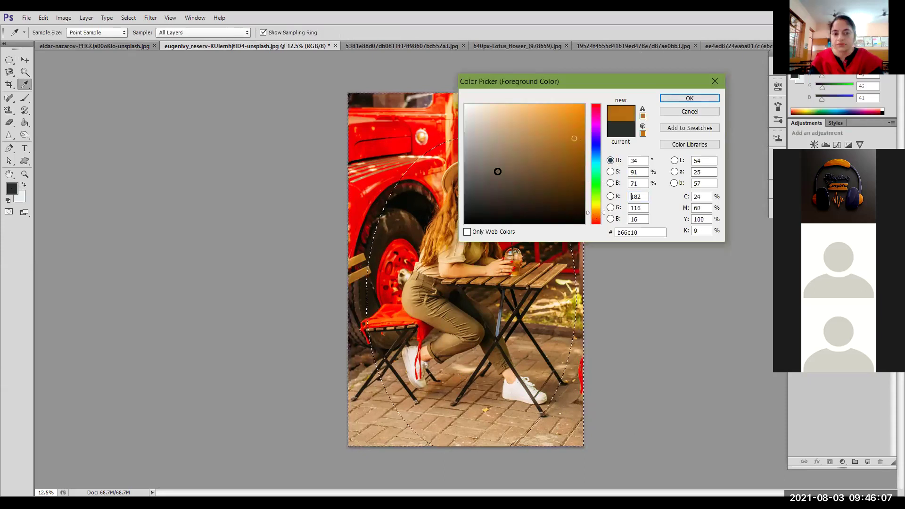
left_click(515, 134)
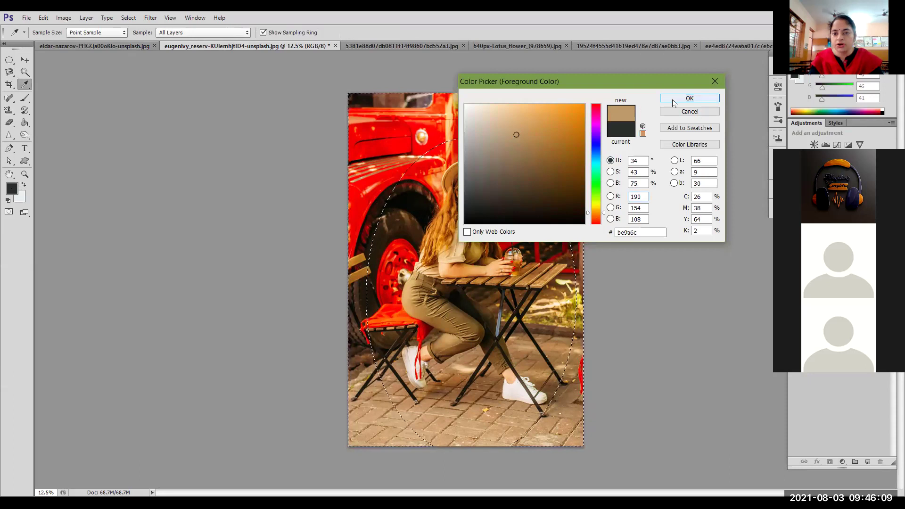
left_click(689, 98)
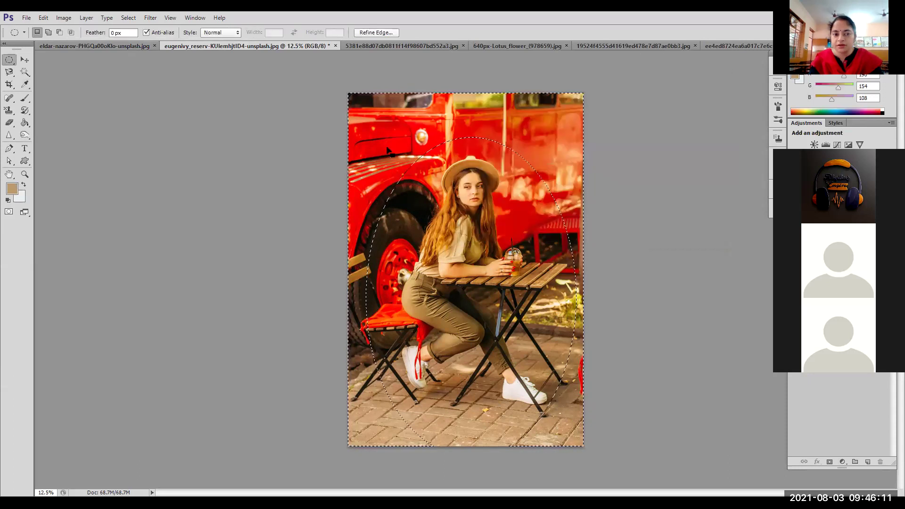
Feather the inverted selection by 400 pixels, fill it with the tan foreground colour and deselect.
key("ctrl+d")
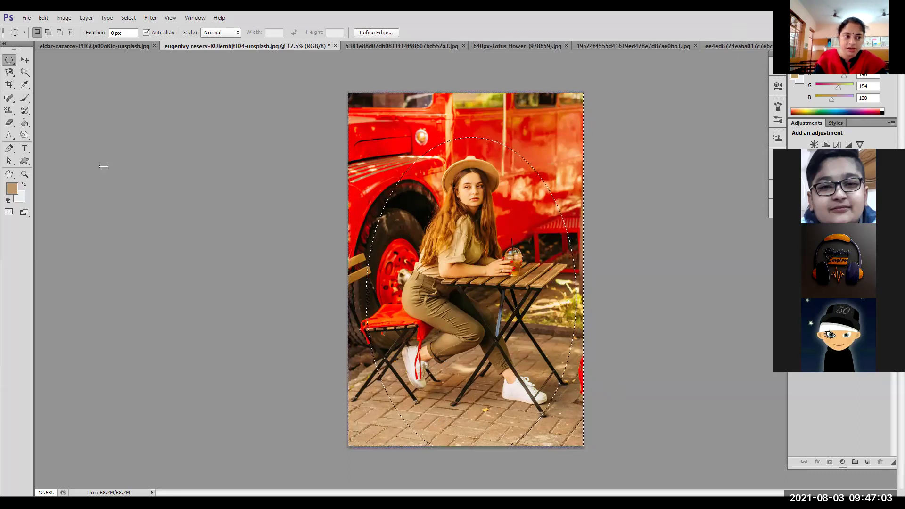
right_click(383, 137)
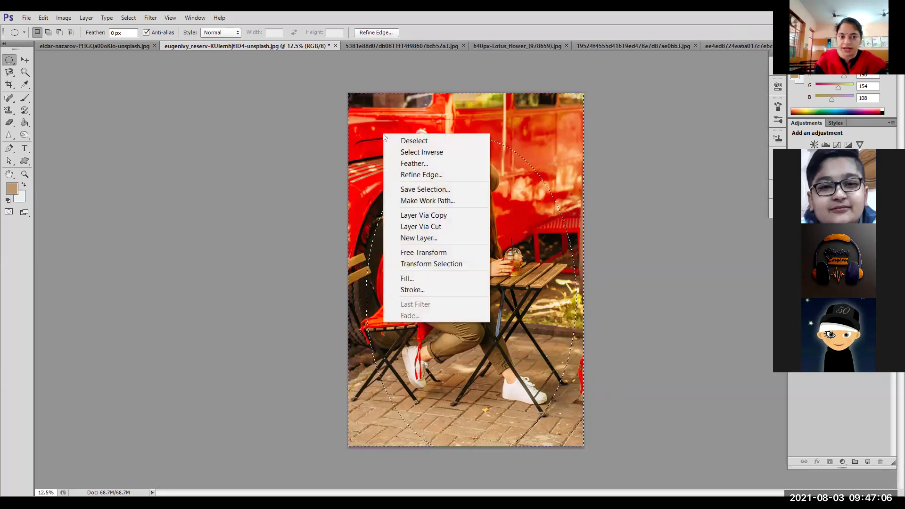
left_click(404, 163)
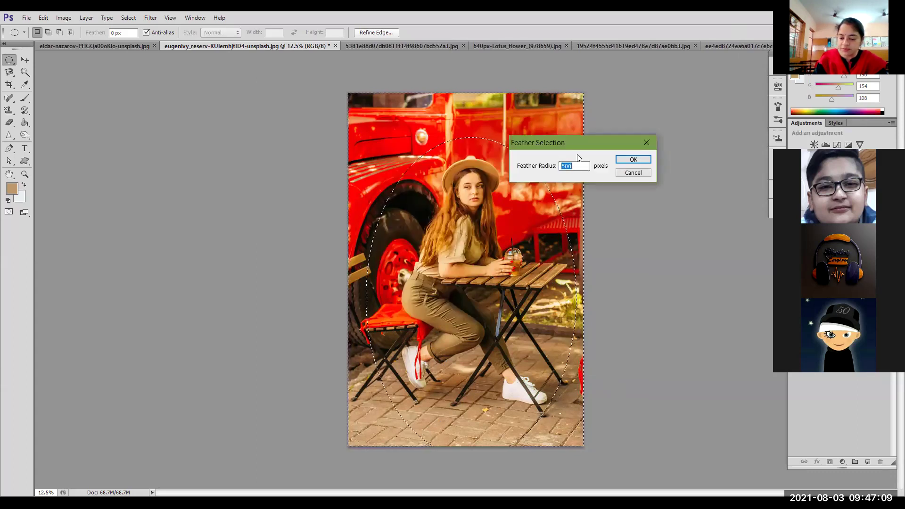
type("400")
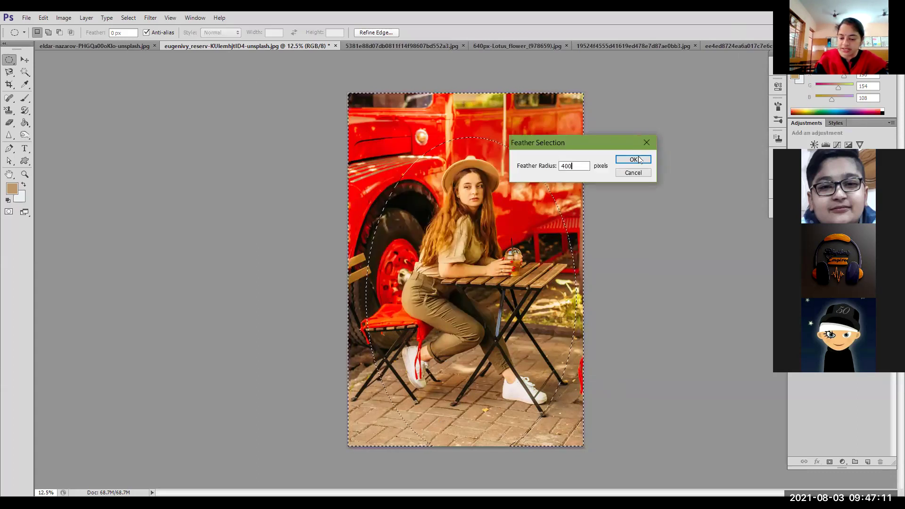
left_click(637, 156)
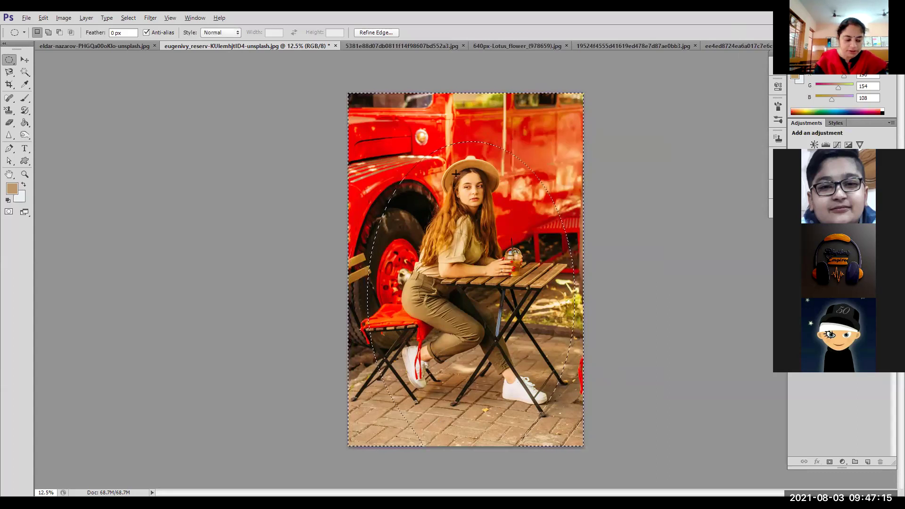
key("alt+BackSpace")
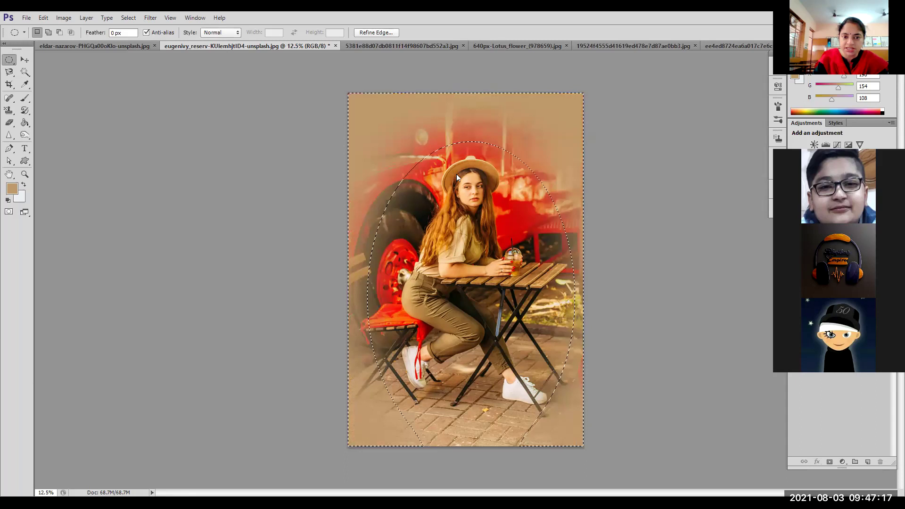
left_click(649, 255)
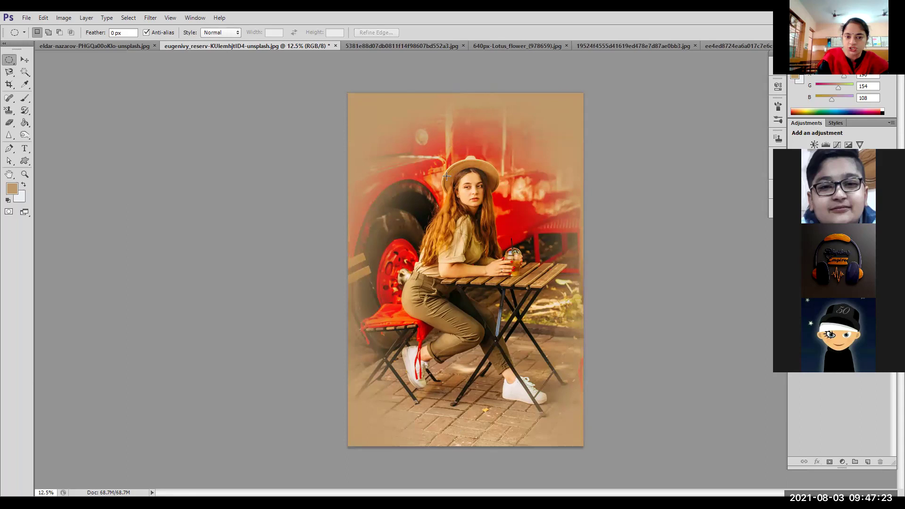